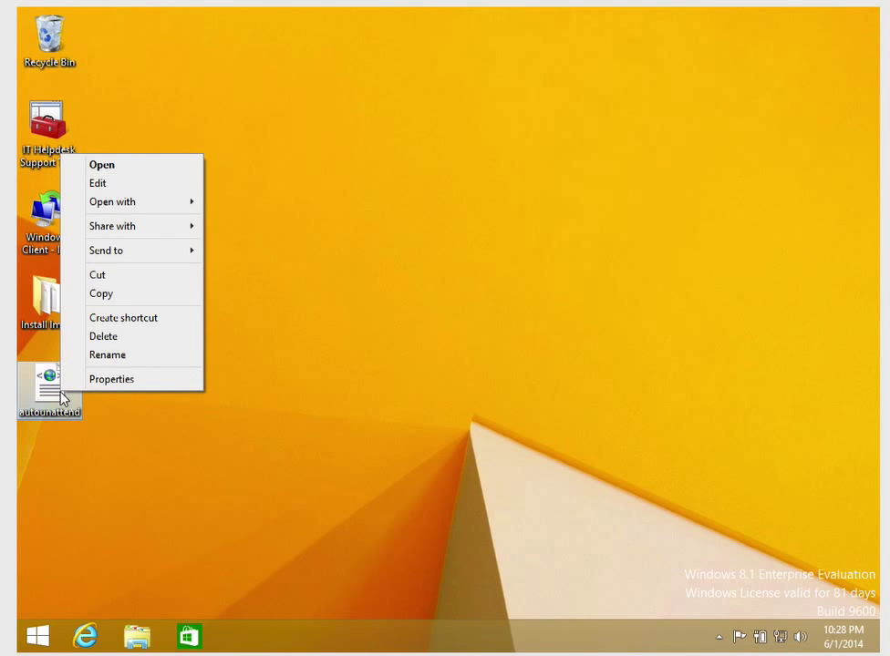
- Delete the old autounattend file from the desktop
click(99, 337)
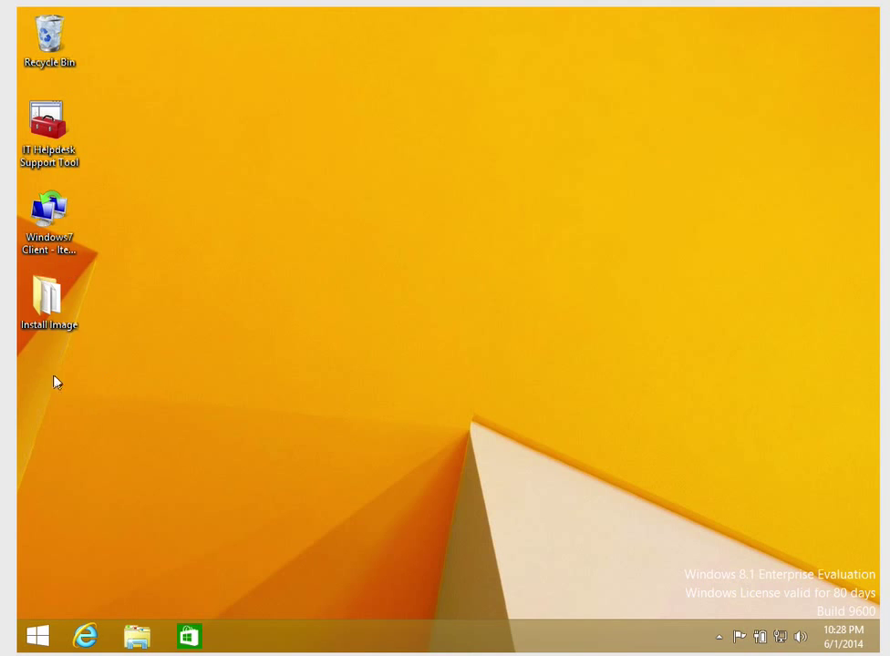
- Move install_Windows 8.1 Enterprise Evaluation.clg from Install Image to the desktop, then close the folder
double_click(49, 312)
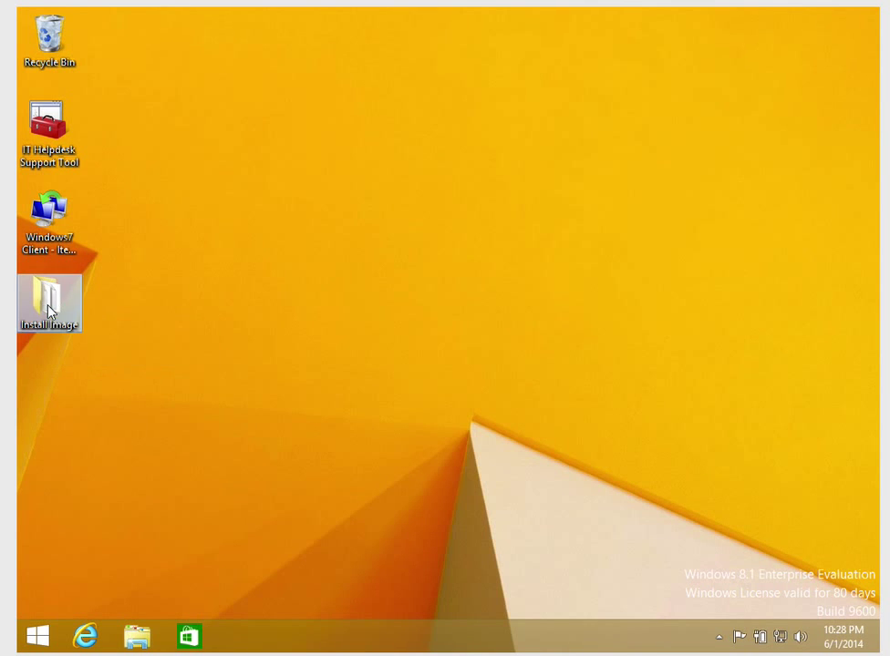
click(319, 187)
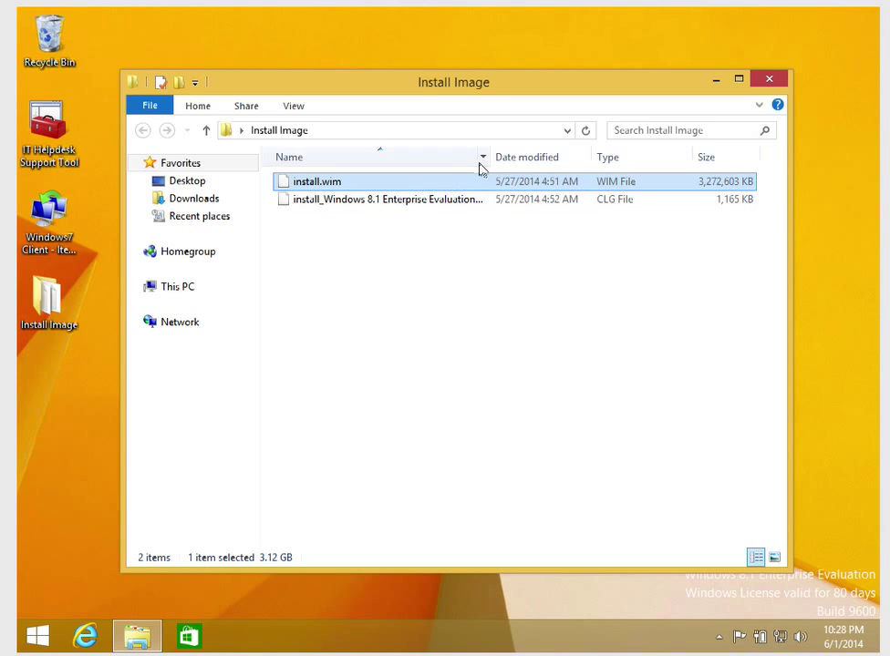
drag(492, 157, 576, 159)
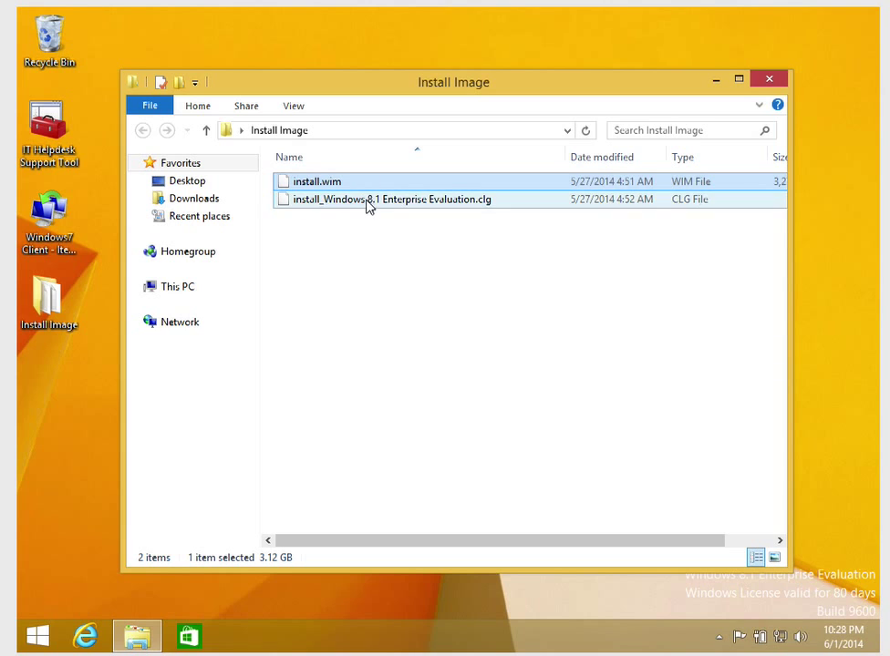
click(368, 204)
drag(352, 210, 55, 435)
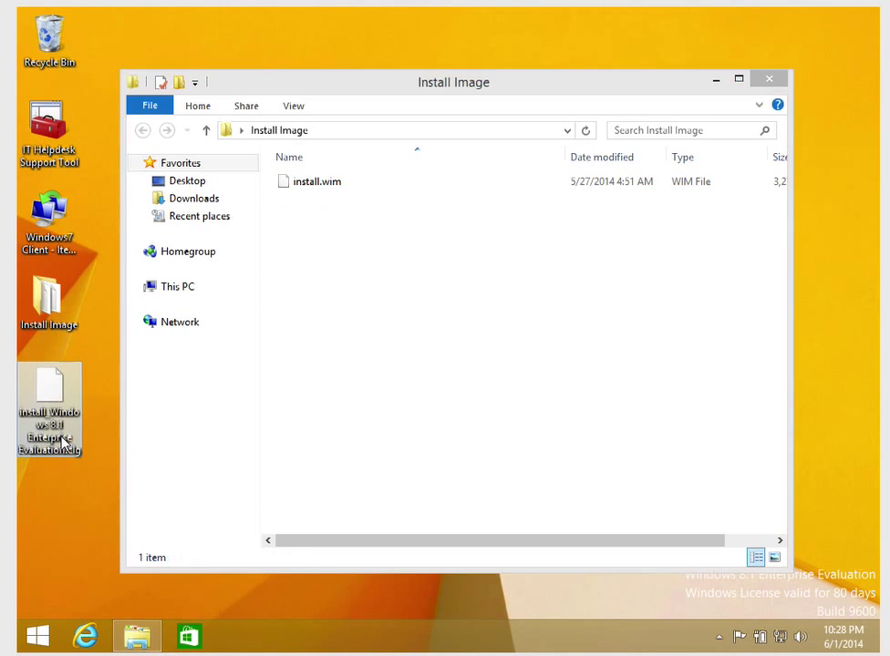
click(382, 235)
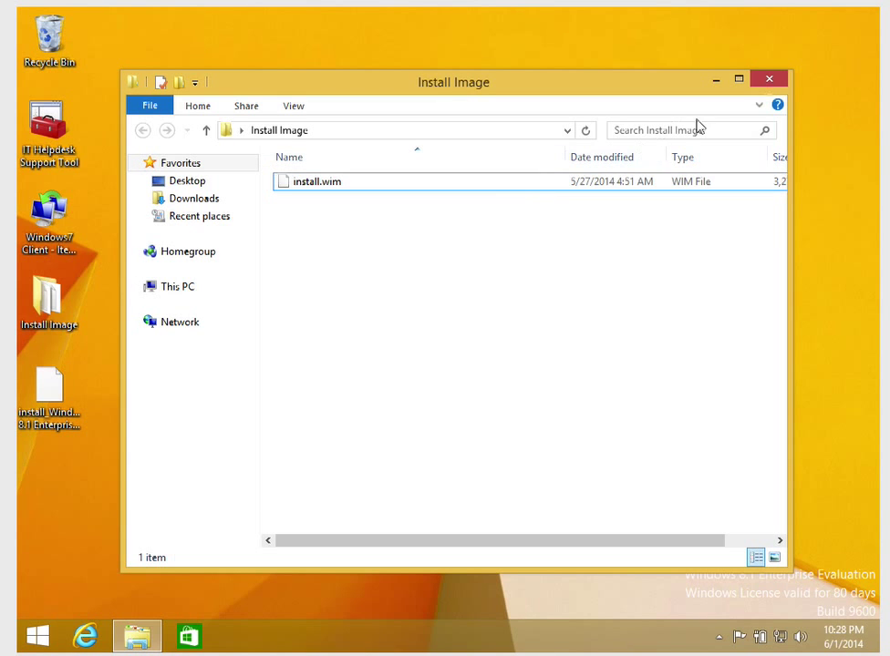
click(773, 83)
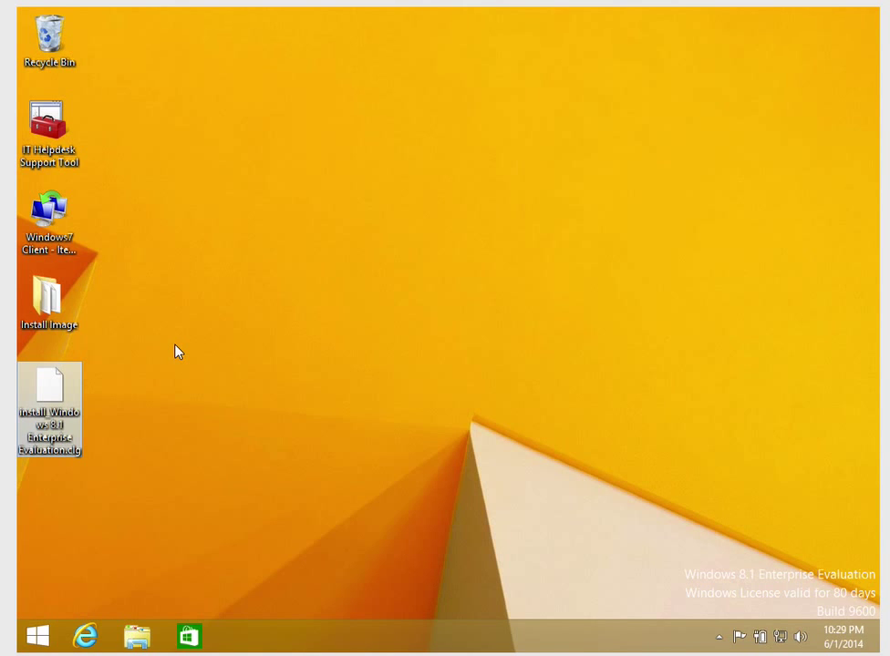
click(139, 636)
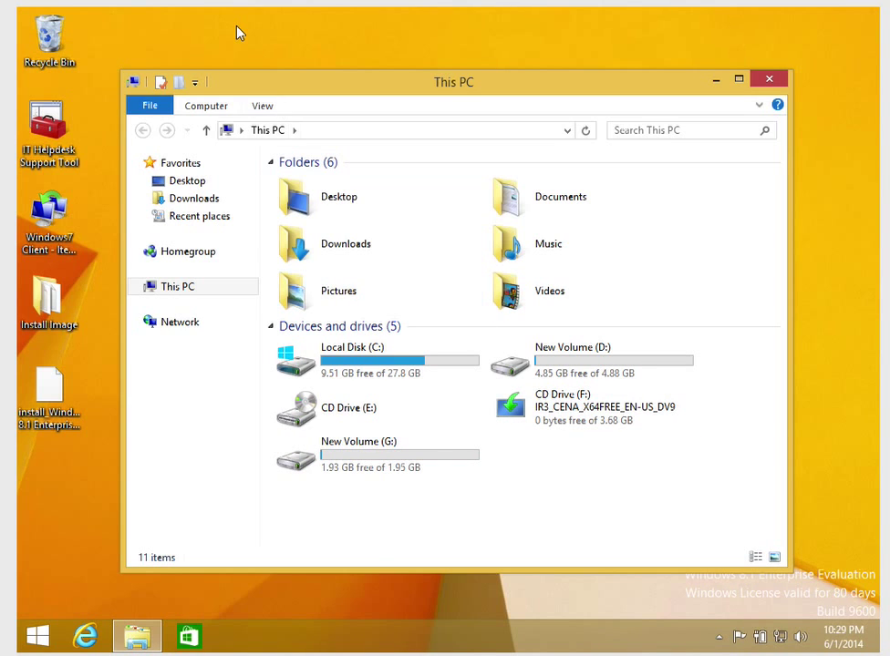
click(103, 2)
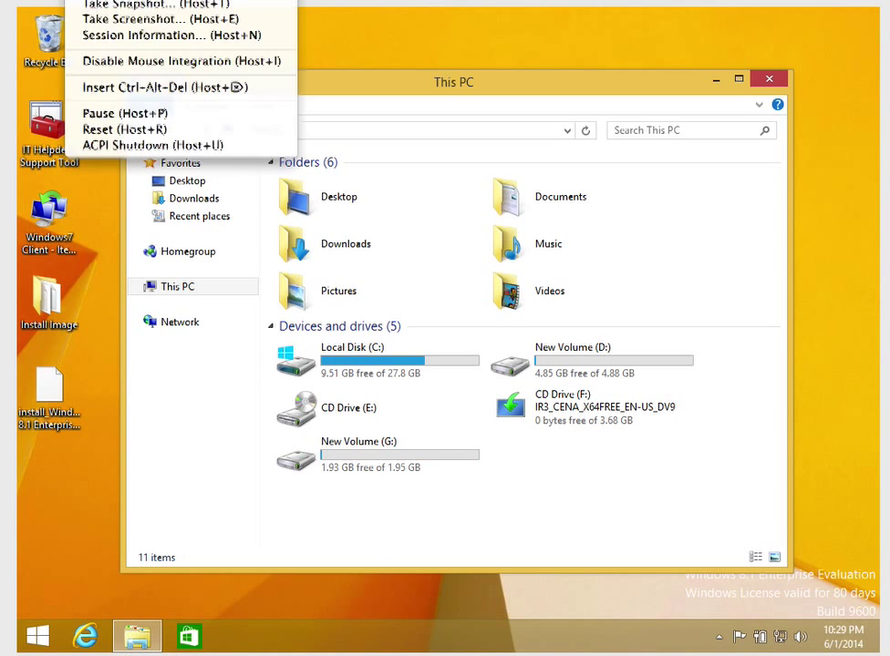
click(111, 4)
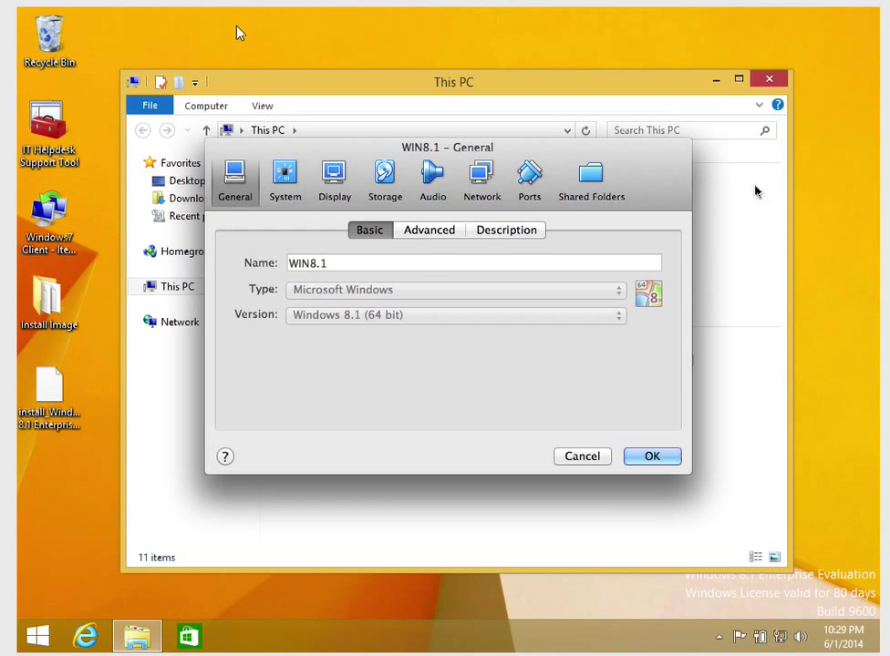
click(385, 183)
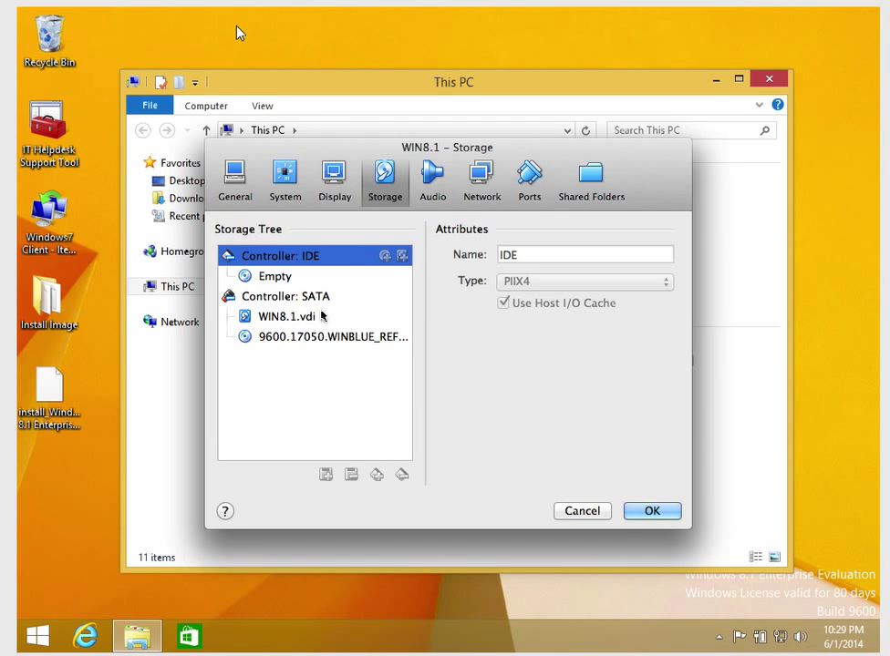
click(319, 316)
click(297, 337)
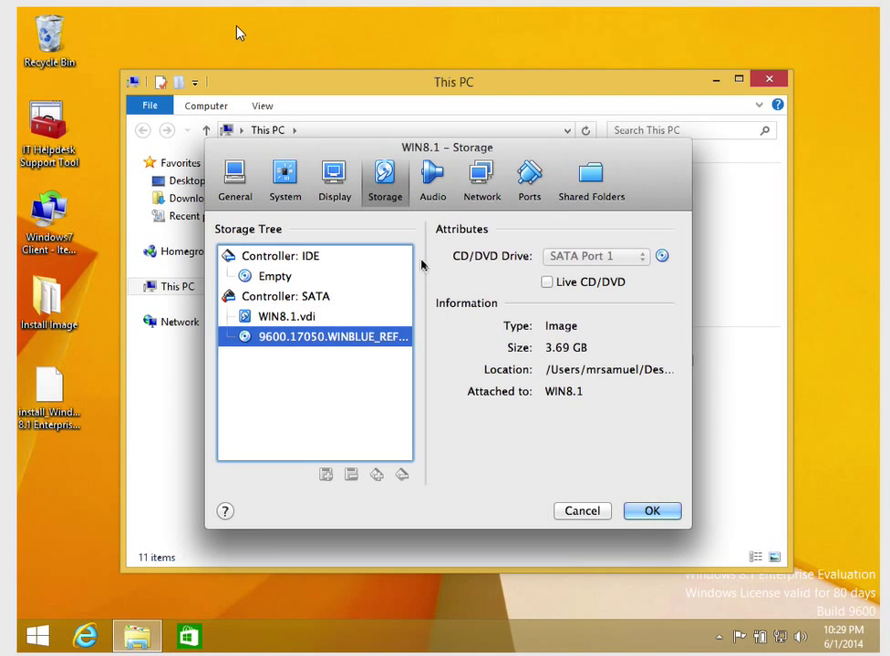
click(326, 259)
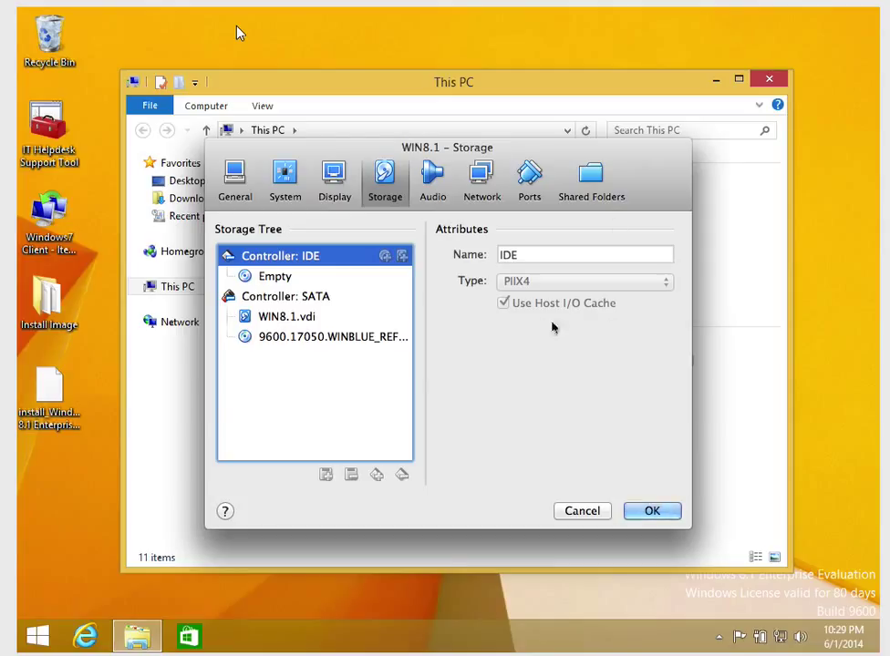
click(583, 511)
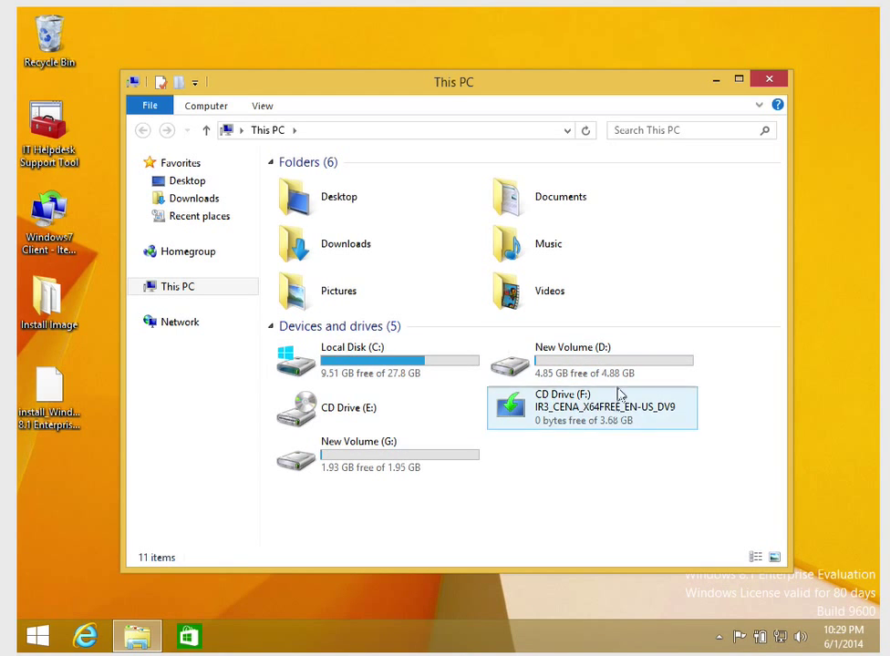
click(766, 80)
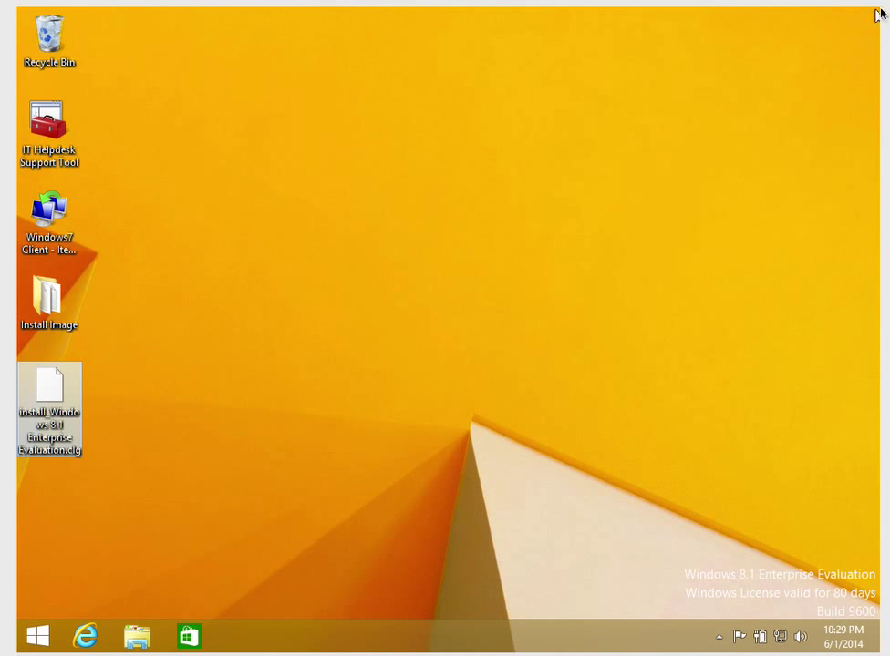
- Search for 'Windows' and launch Windows System Image Manager from the results
mouse_move(879, 16)
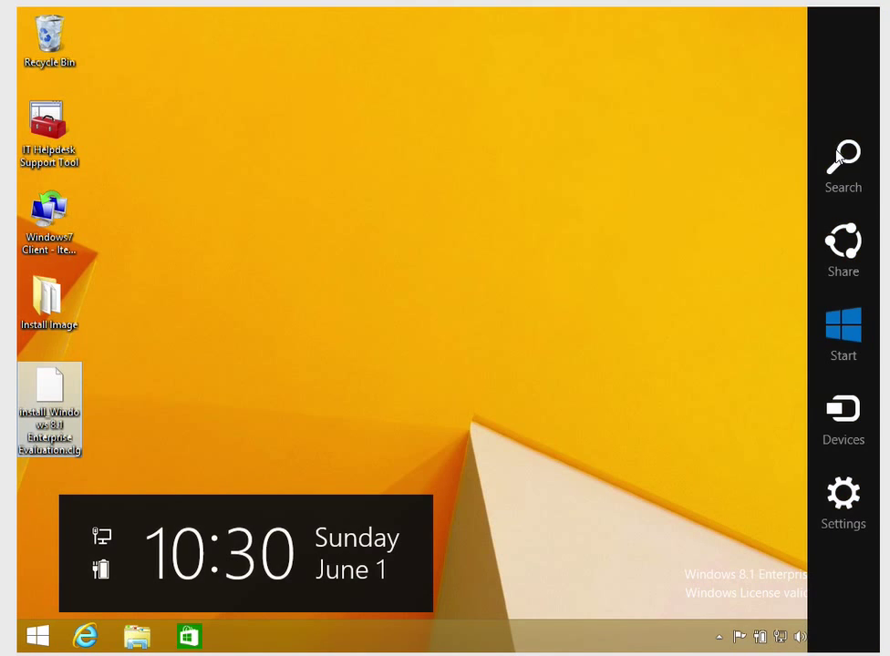
click(840, 157)
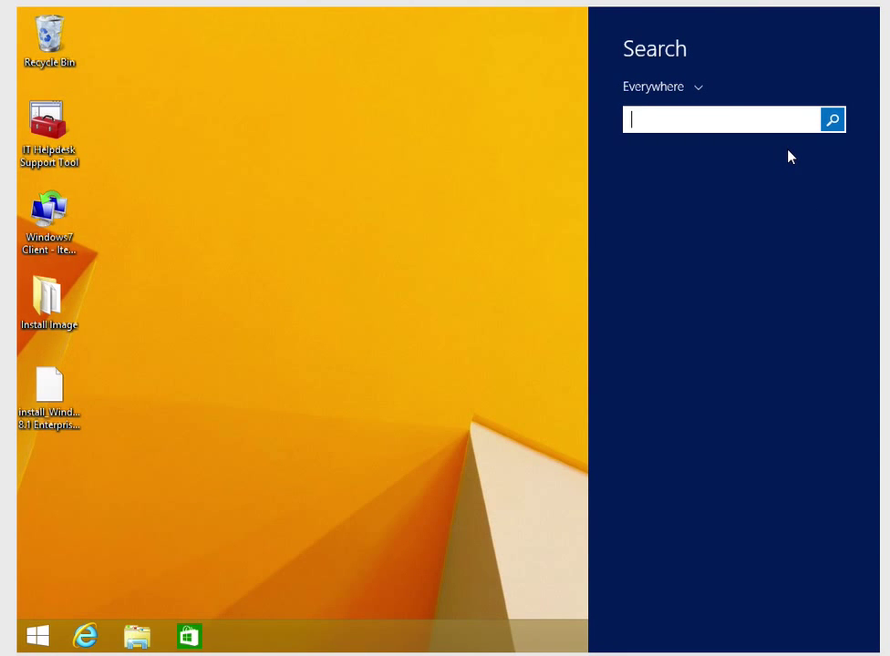
text(Windows System Image Manager)
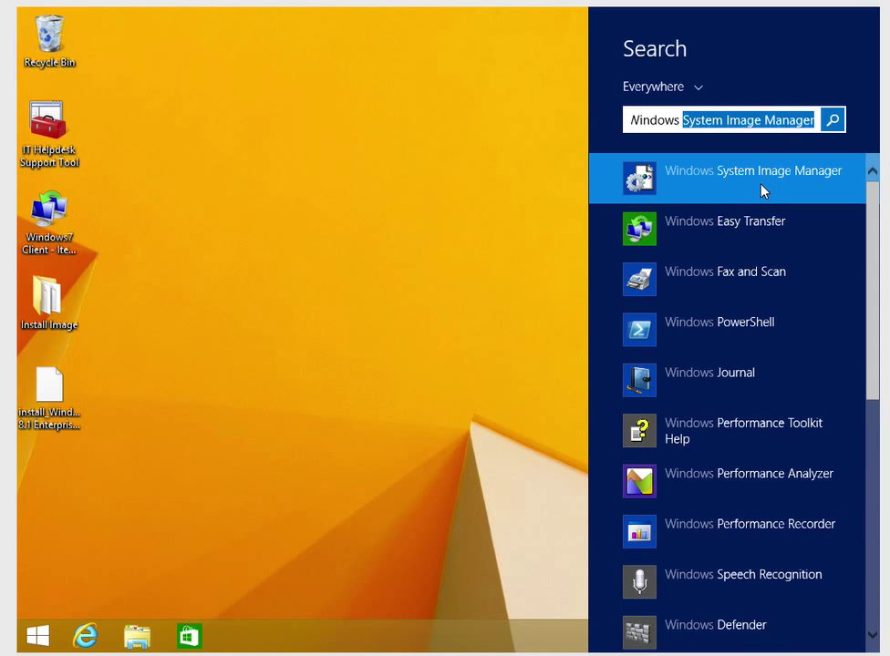
click(726, 181)
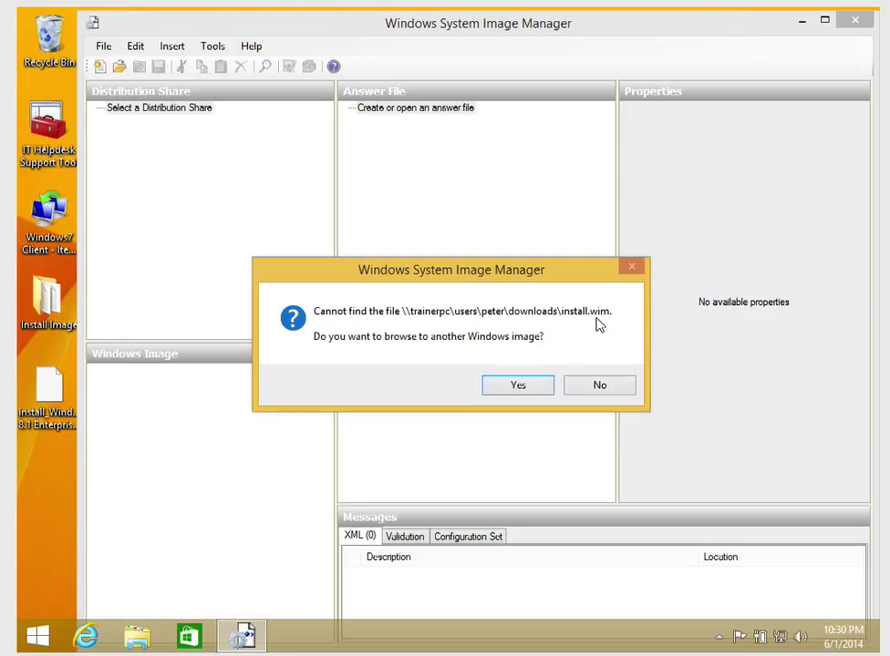
- Decline browsing for another image, then review the Validation, Configuration Set and XML message tabs
click(600, 388)
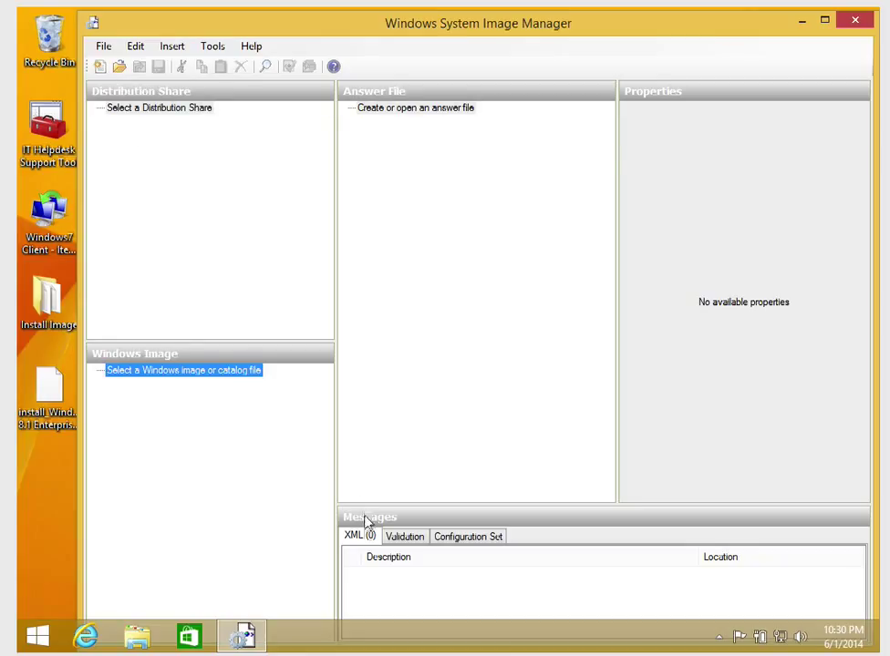
click(408, 536)
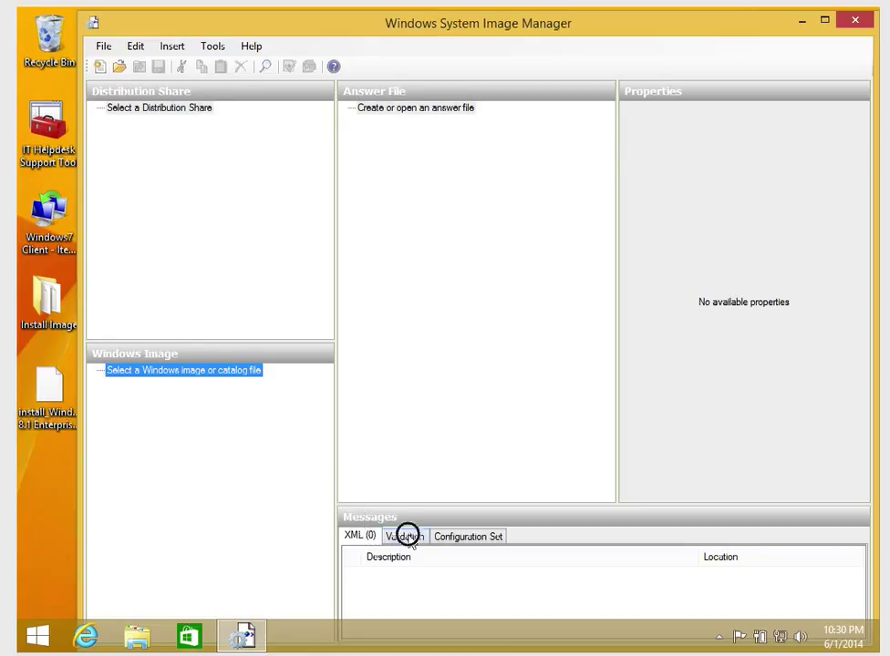
click(479, 537)
click(360, 540)
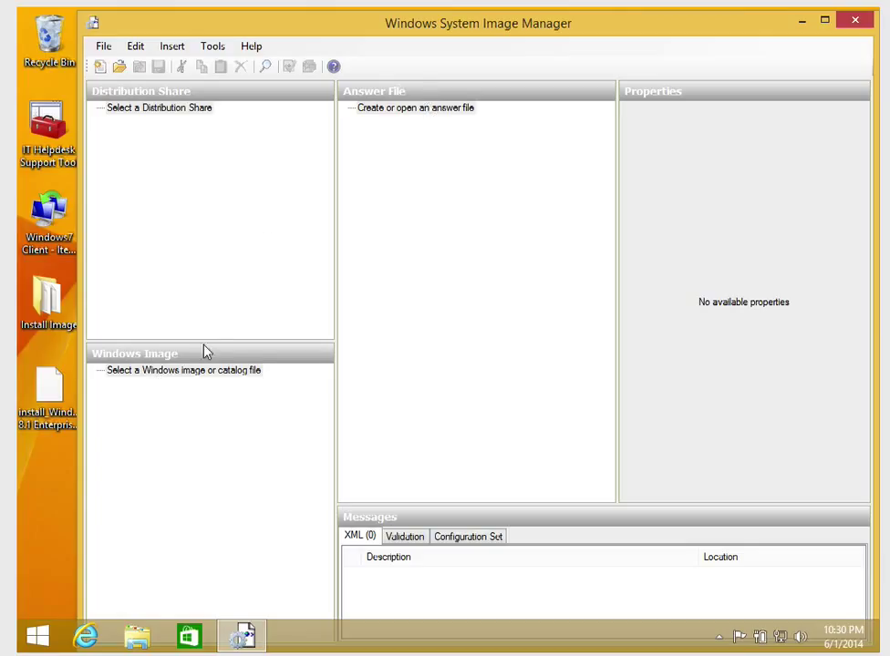
- Select Desktop\Install Image\install.wim as the Windows image
click(102, 48)
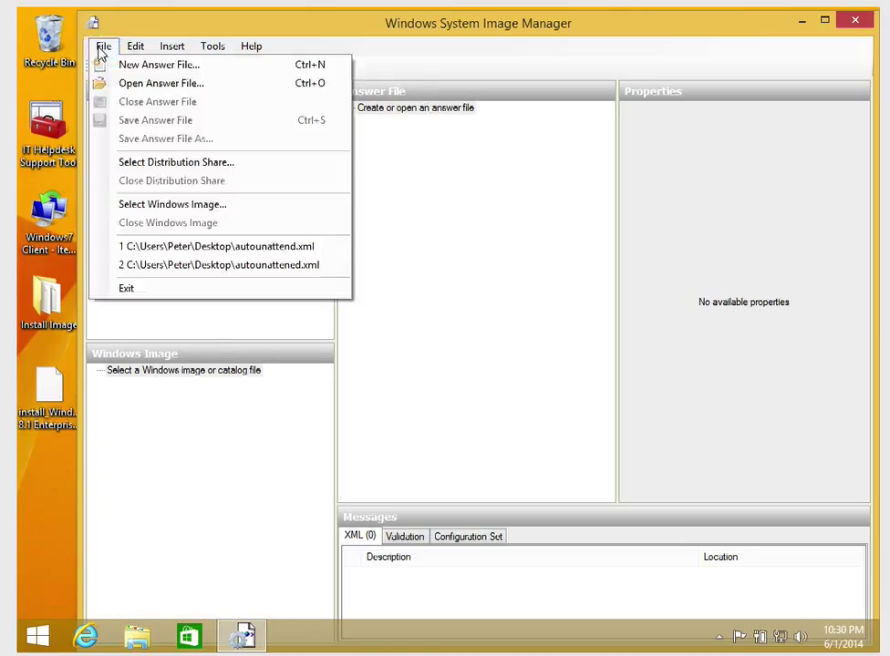
click(139, 209)
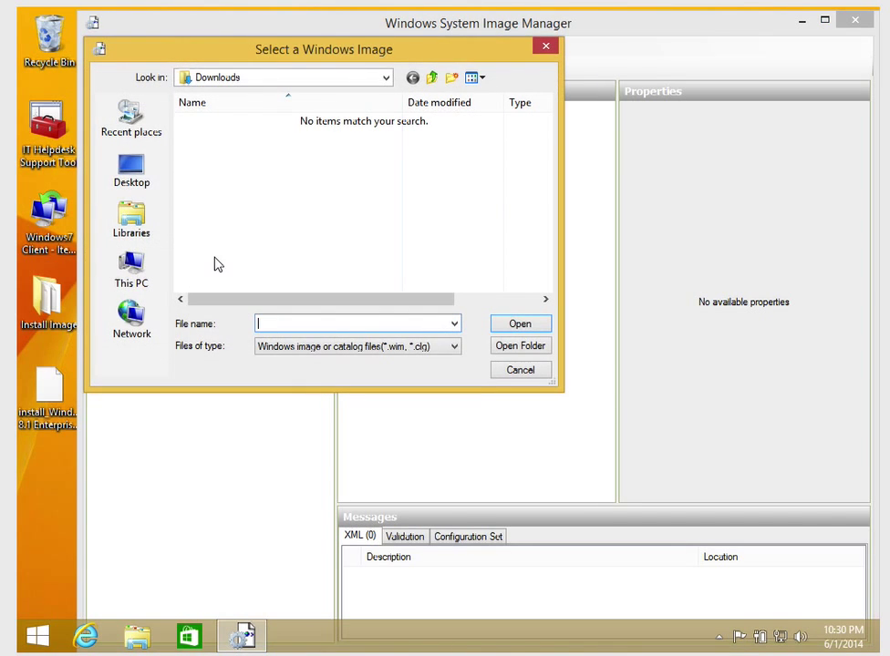
click(131, 169)
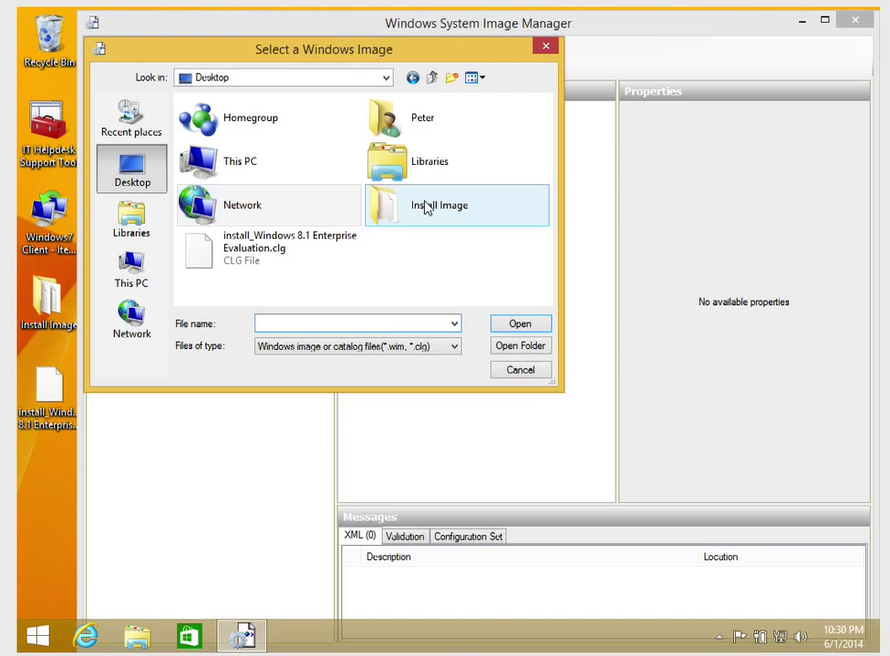
double_click(429, 212)
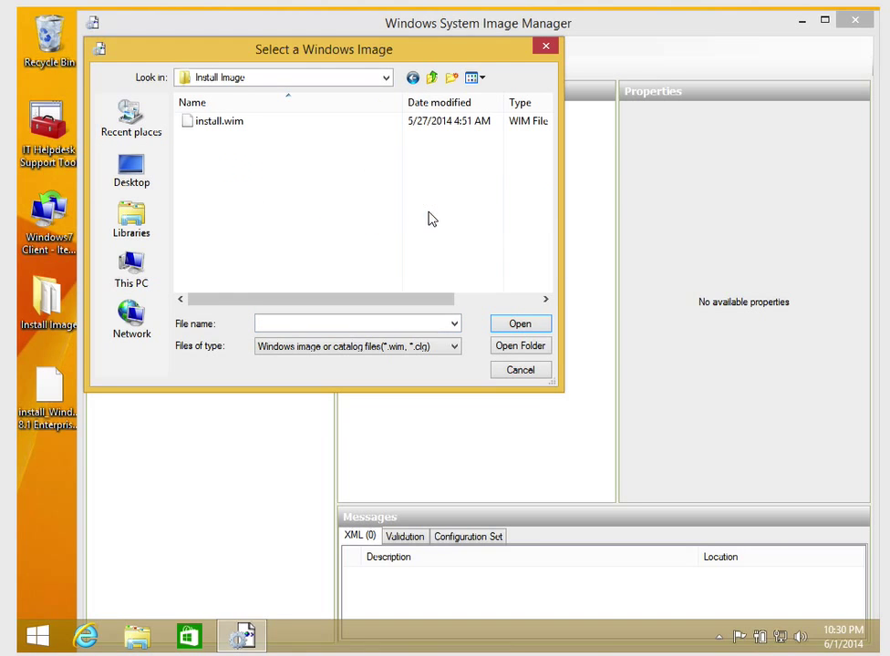
click(246, 124)
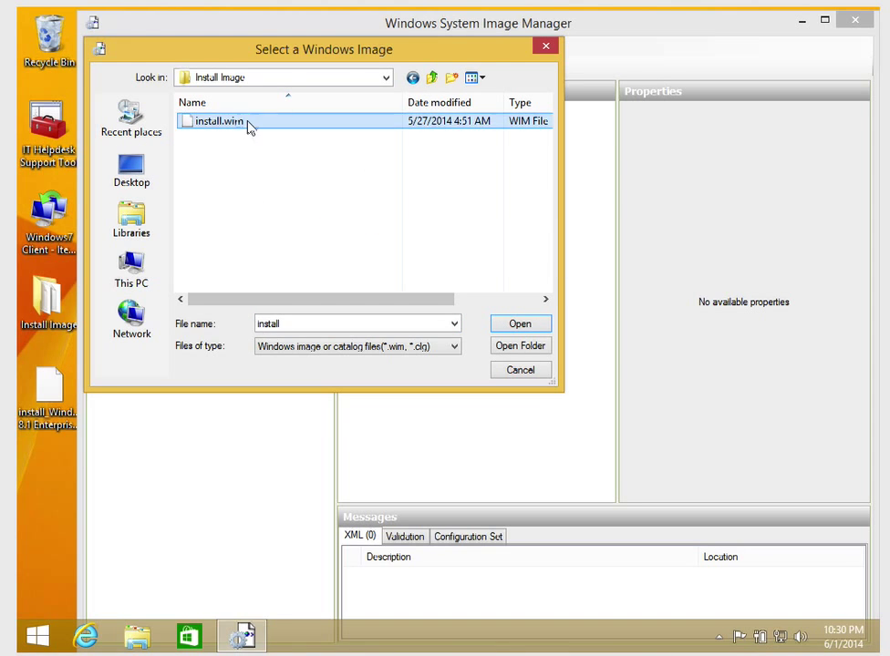
click(518, 327)
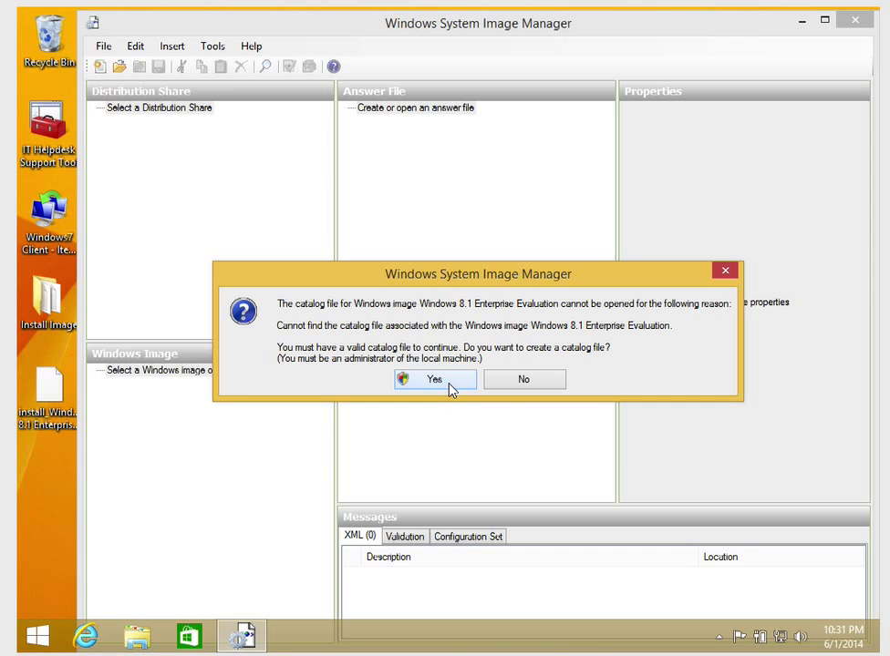
- Locate install.wim in CD Drive (F:)\sources, close Explorer, and decline creating a catalog file
double_click(48, 303)
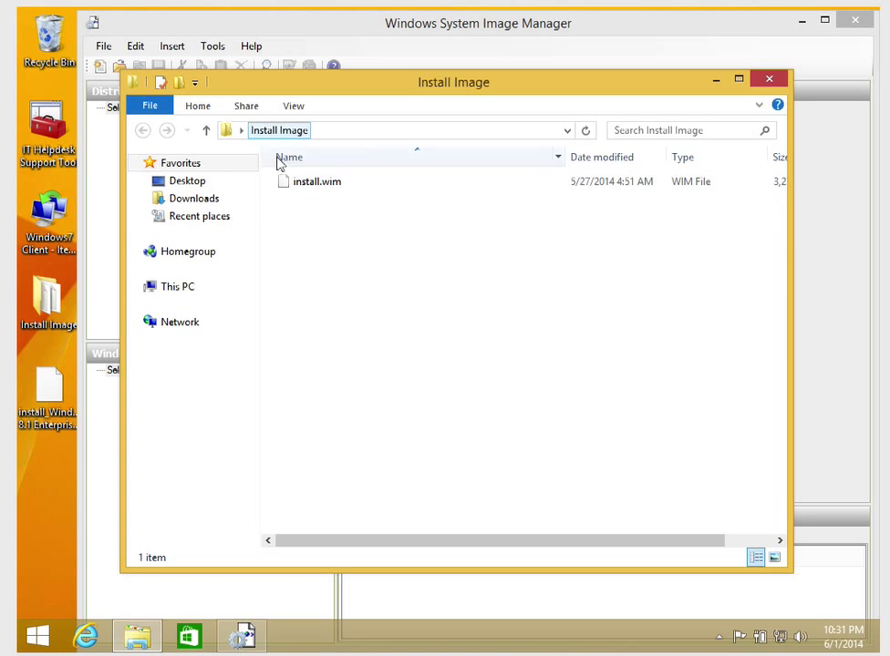
click(189, 288)
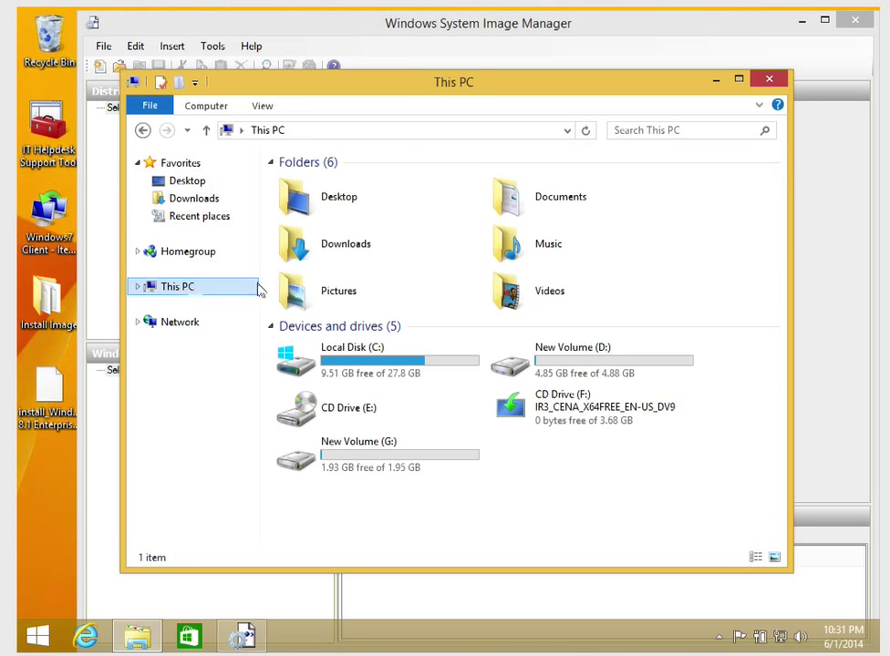
double_click(575, 420)
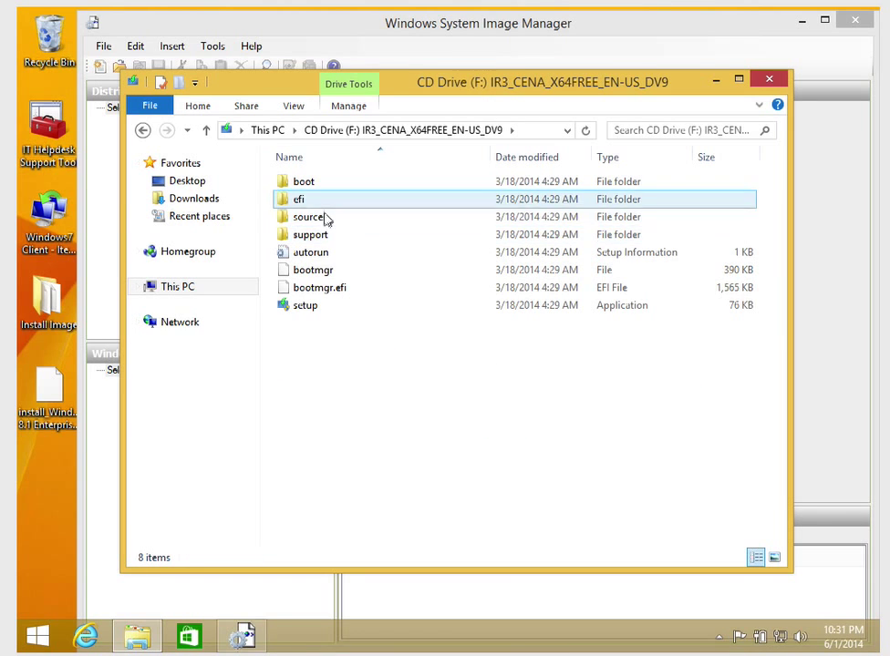
double_click(322, 215)
click(324, 255)
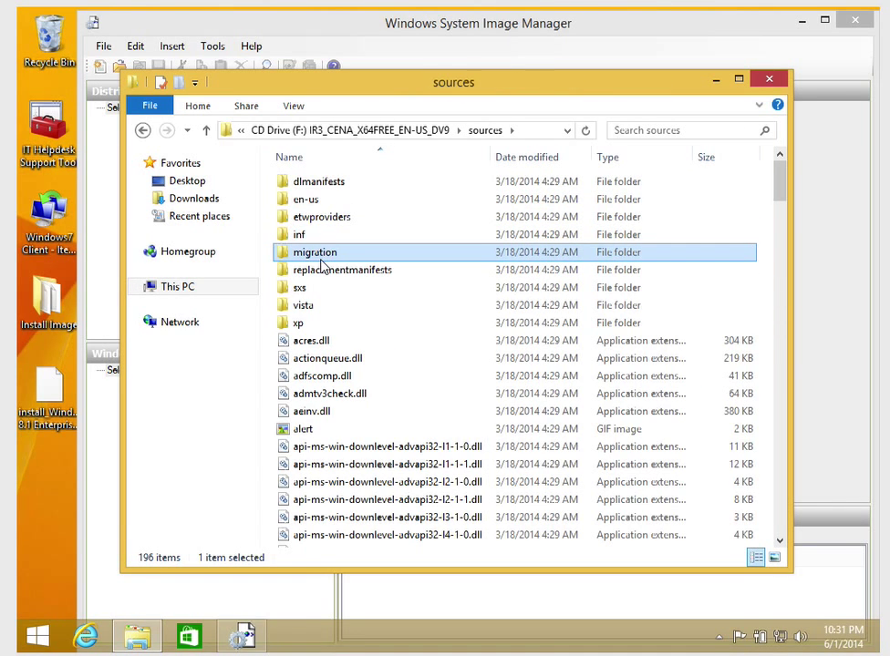
key(i)
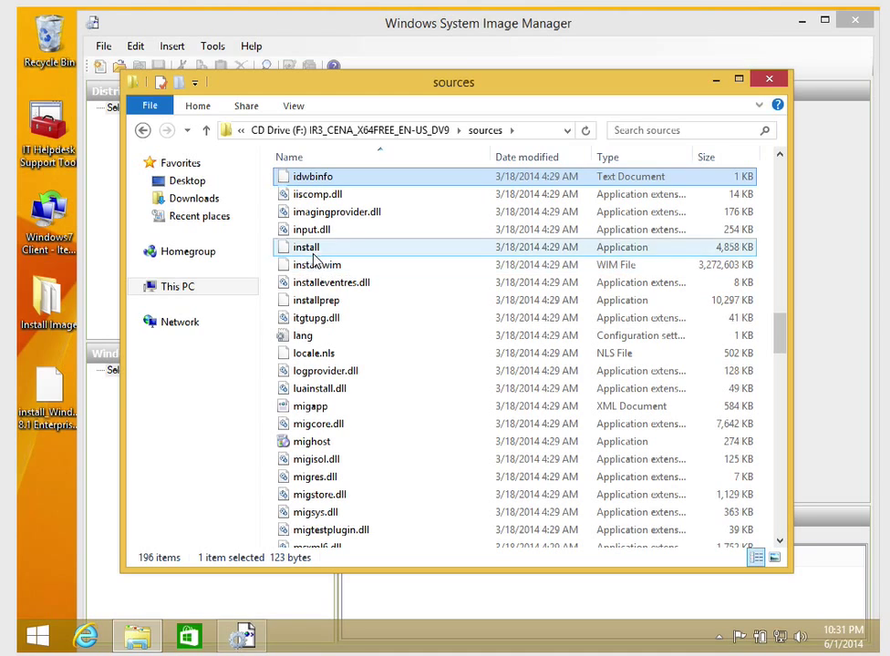
click(312, 265)
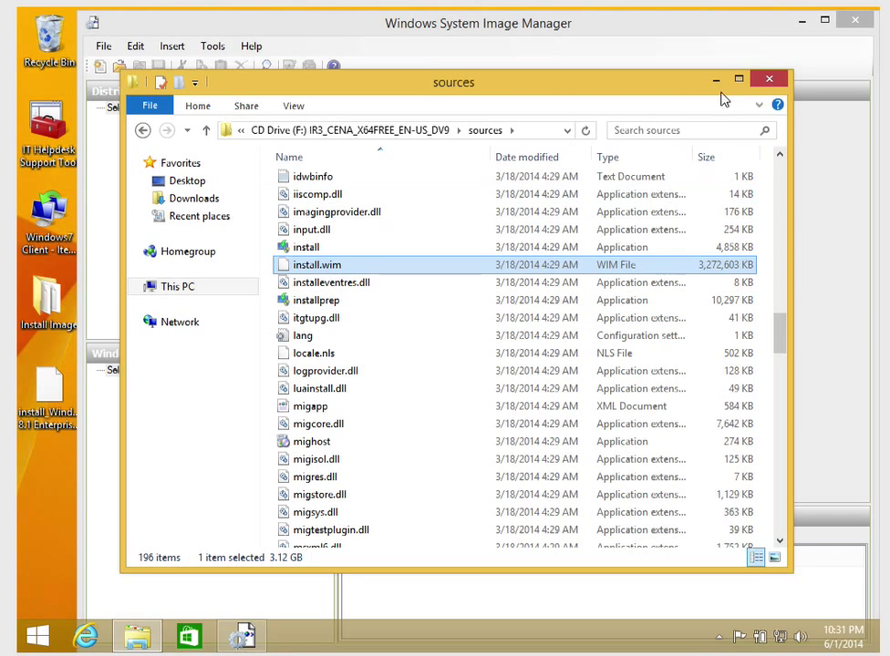
click(768, 79)
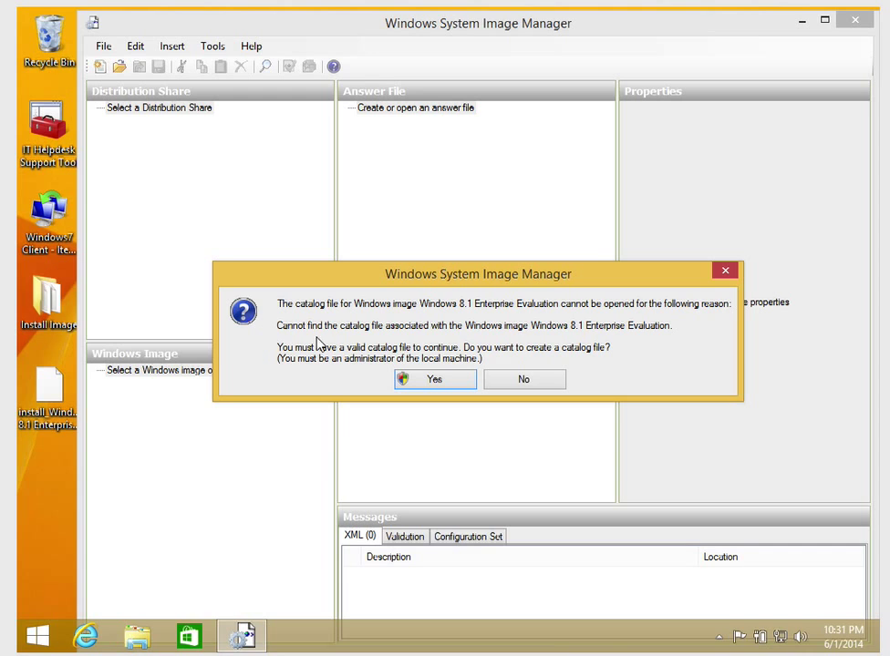
click(510, 383)
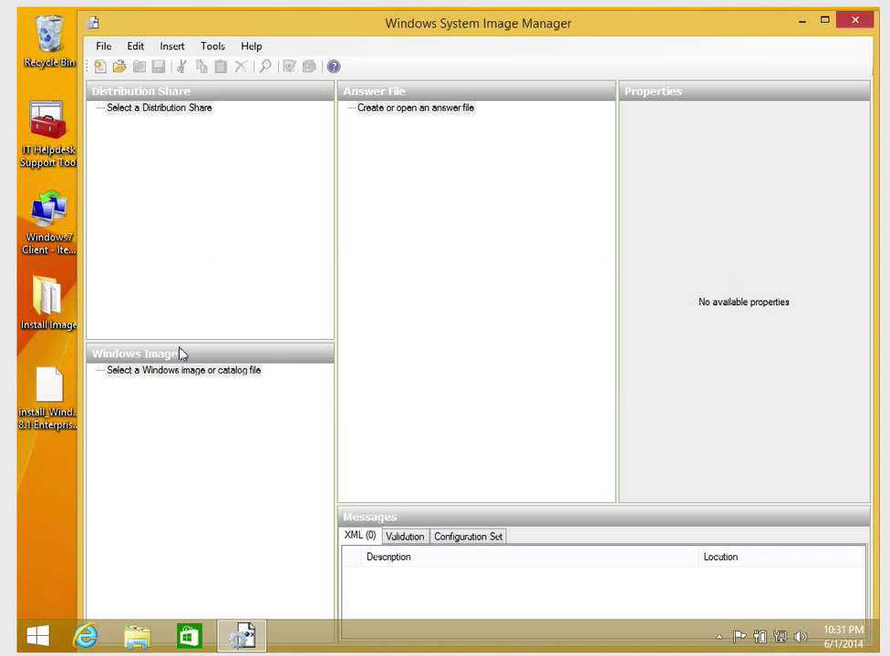
- Move the .clg catalog into the Install Image folder and load install.wim as the Windows image
drag(43, 428, 53, 323)
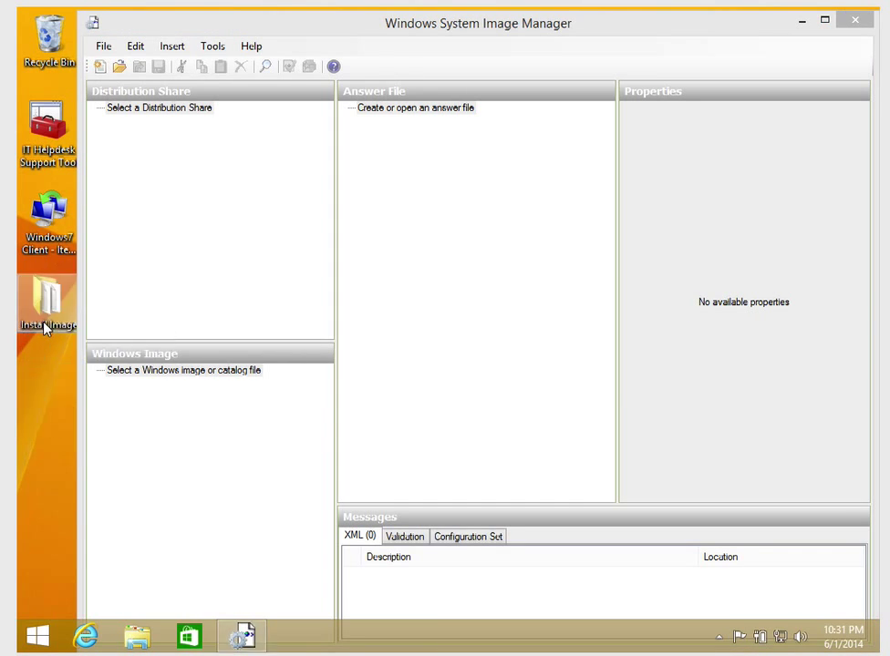
click(105, 49)
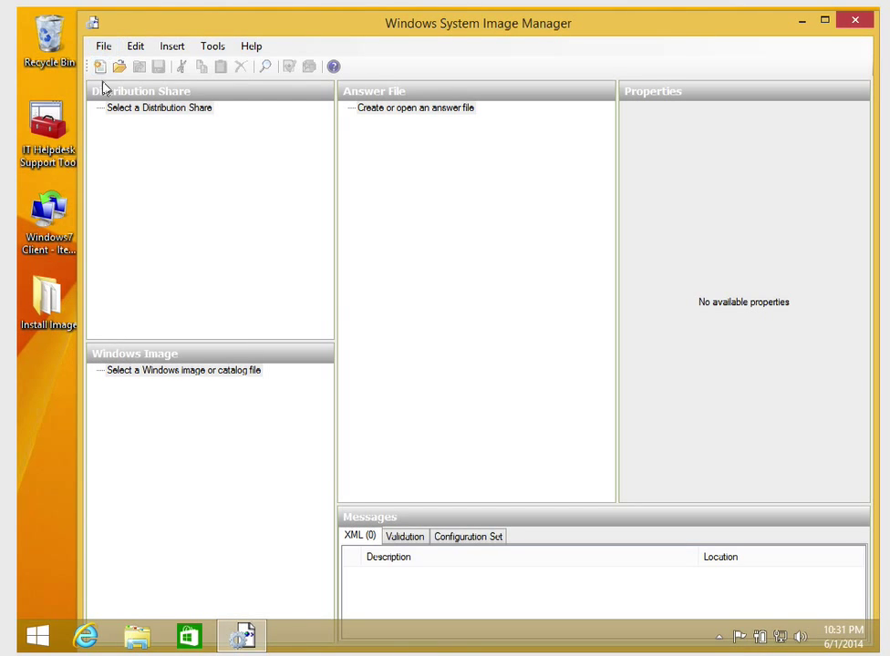
click(104, 48)
click(146, 202)
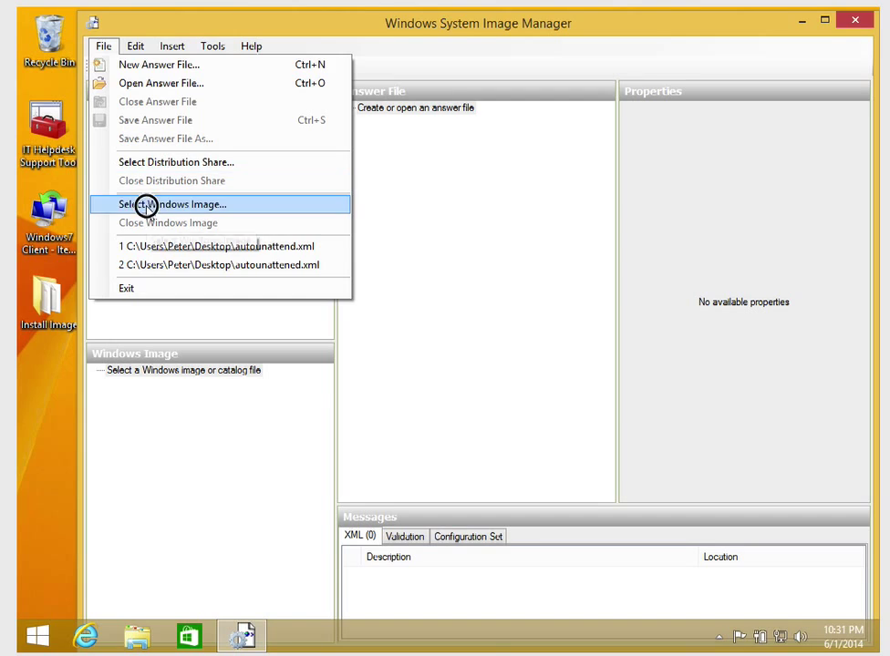
click(218, 121)
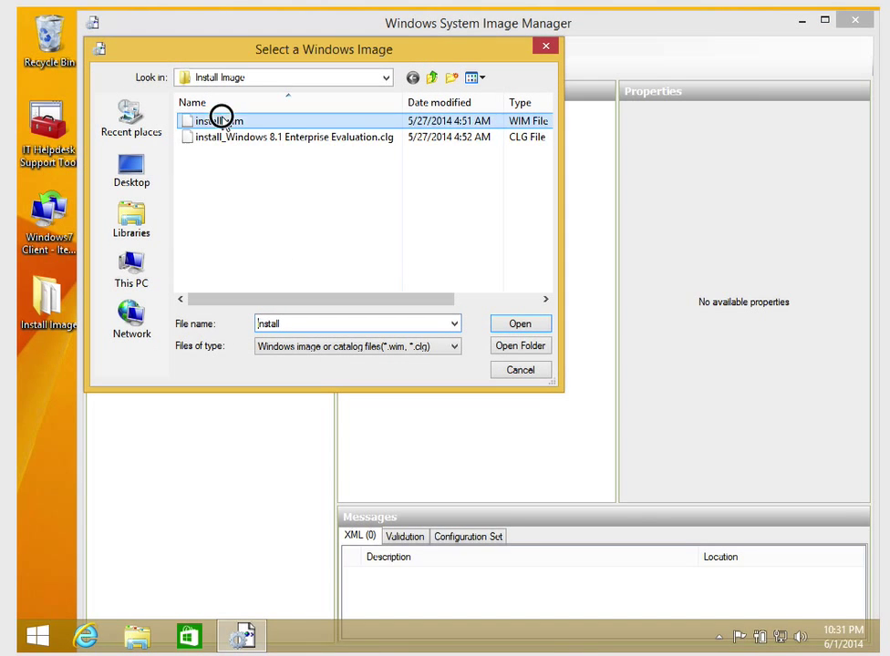
click(517, 324)
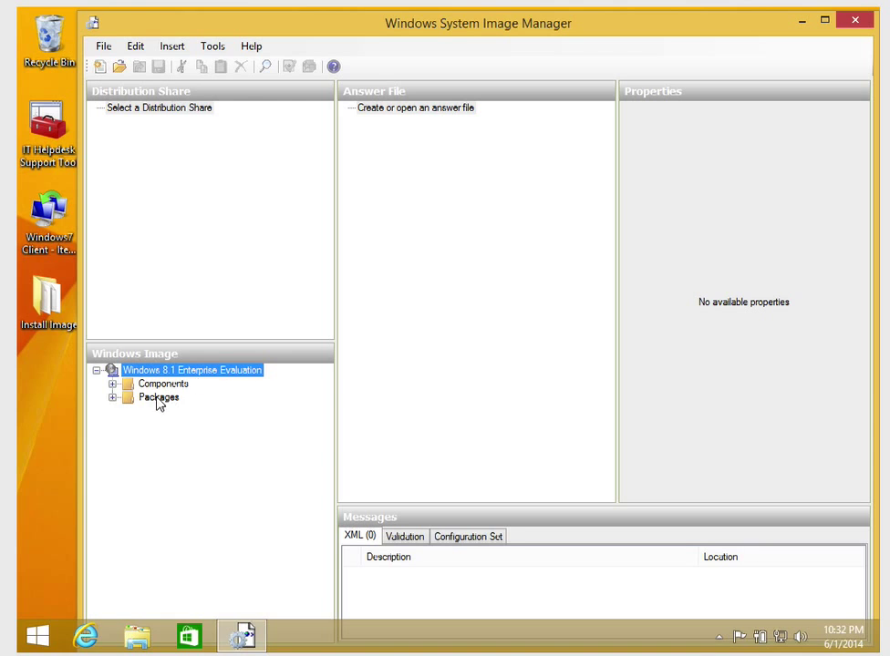
- Expand Components, enlarge the Windows Image pane, and create a new Untitled answer file
click(112, 387)
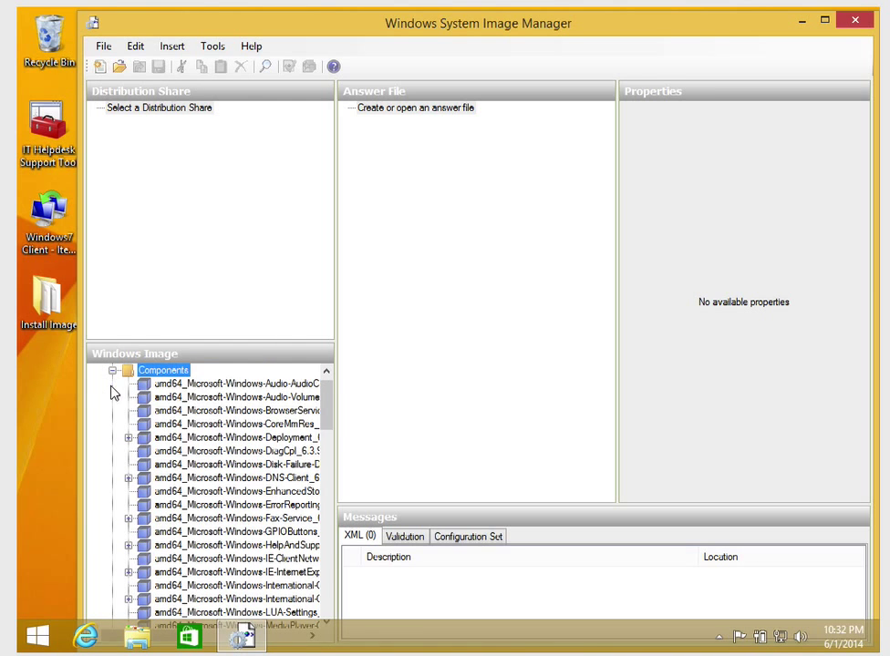
drag(292, 344, 289, 207)
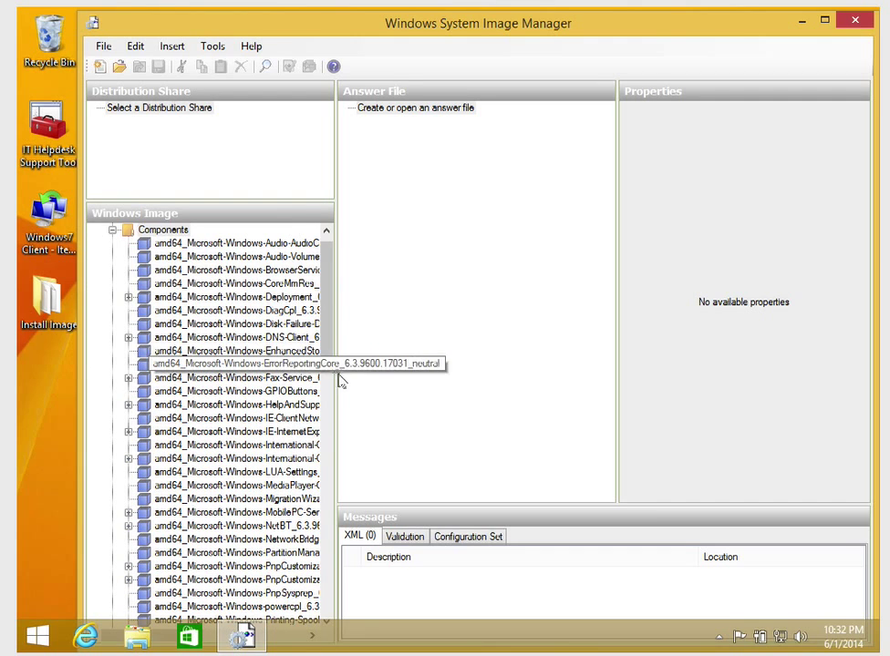
drag(336, 377, 431, 396)
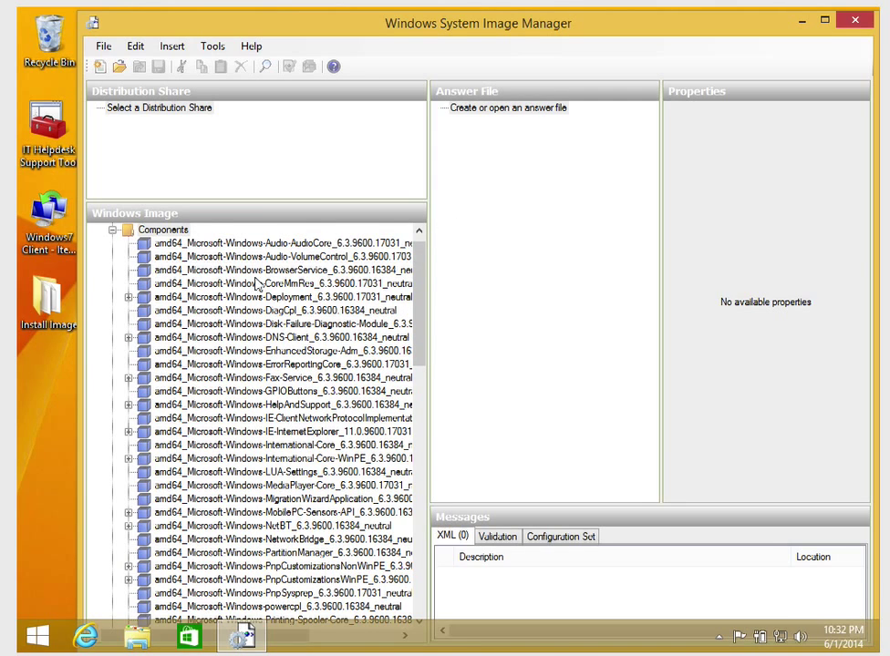
right_click(501, 109)
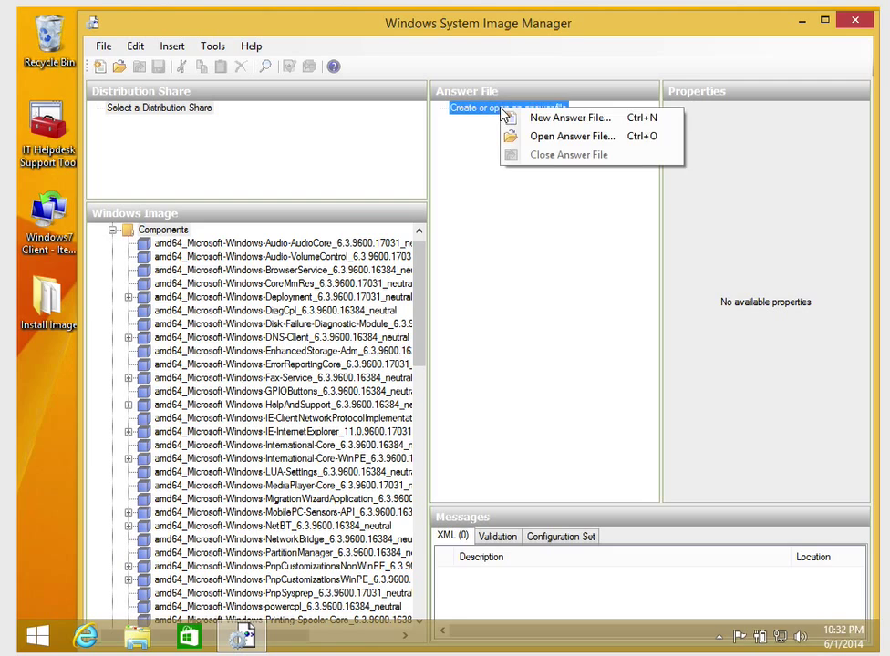
click(529, 122)
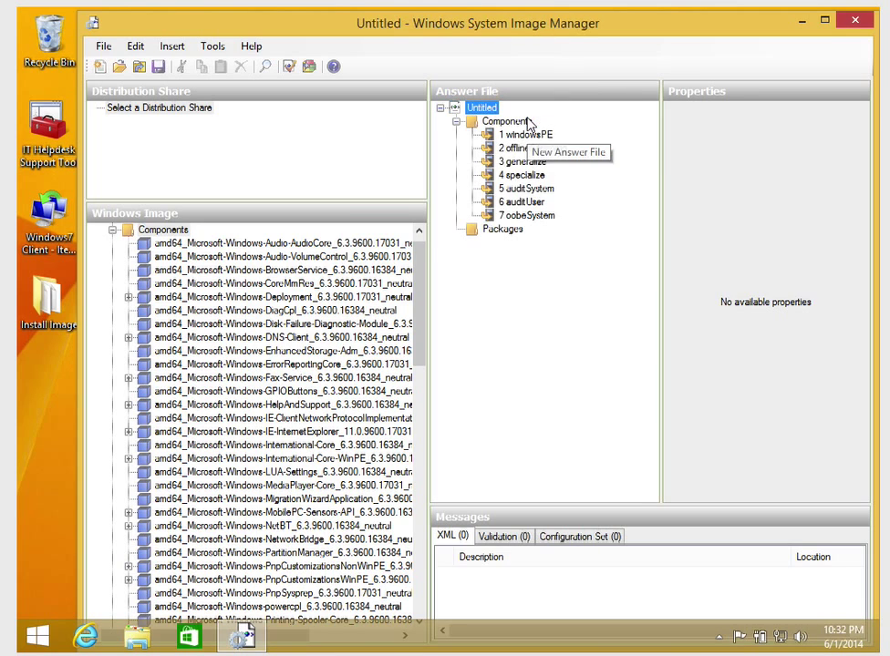
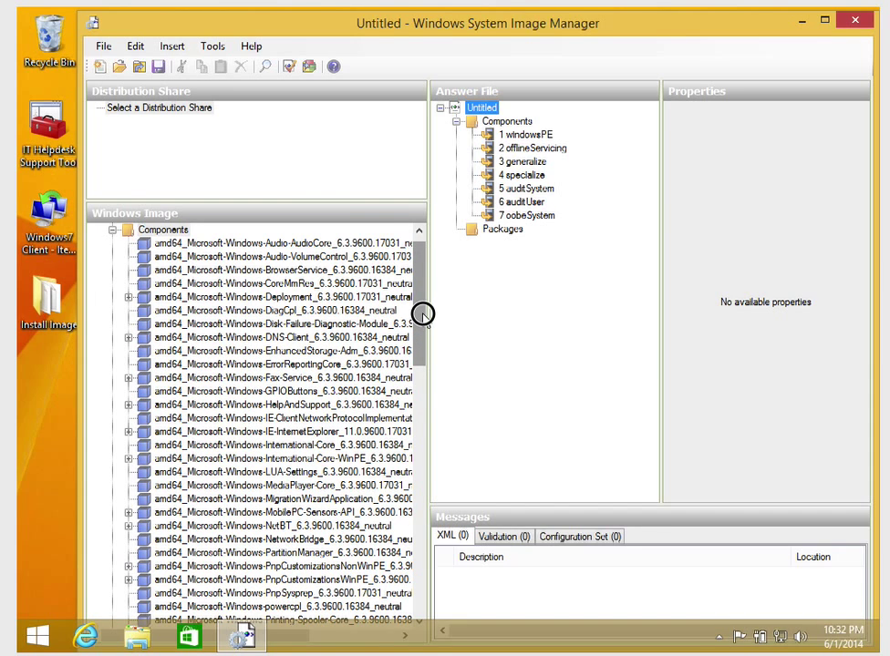
- Expand International-Core-WinPE and view its SetupUILanguage and locale properties (InputLocale, SystemLocale, UILanguage, UserLocale)
drag(423, 314, 423, 317)
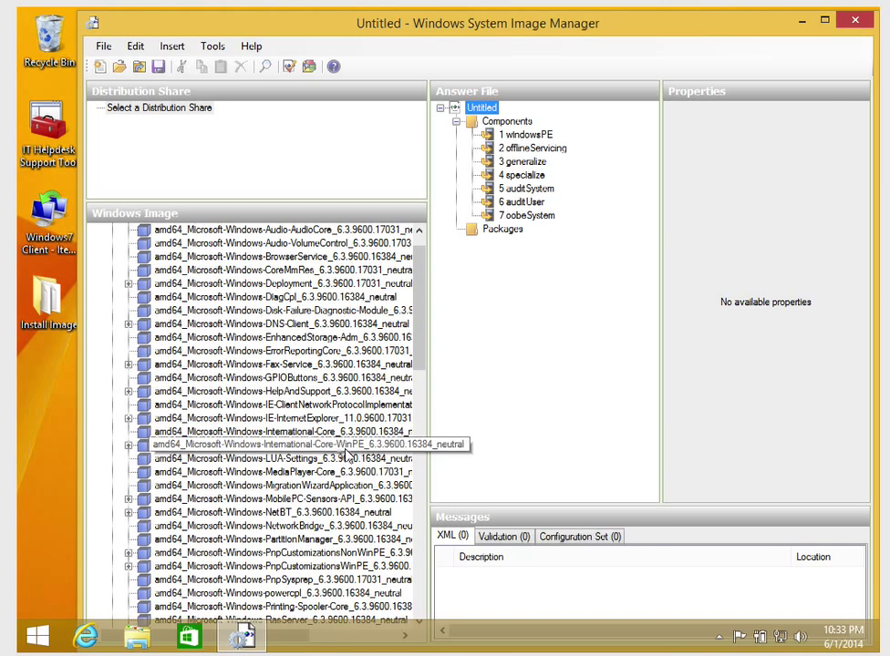
click(128, 446)
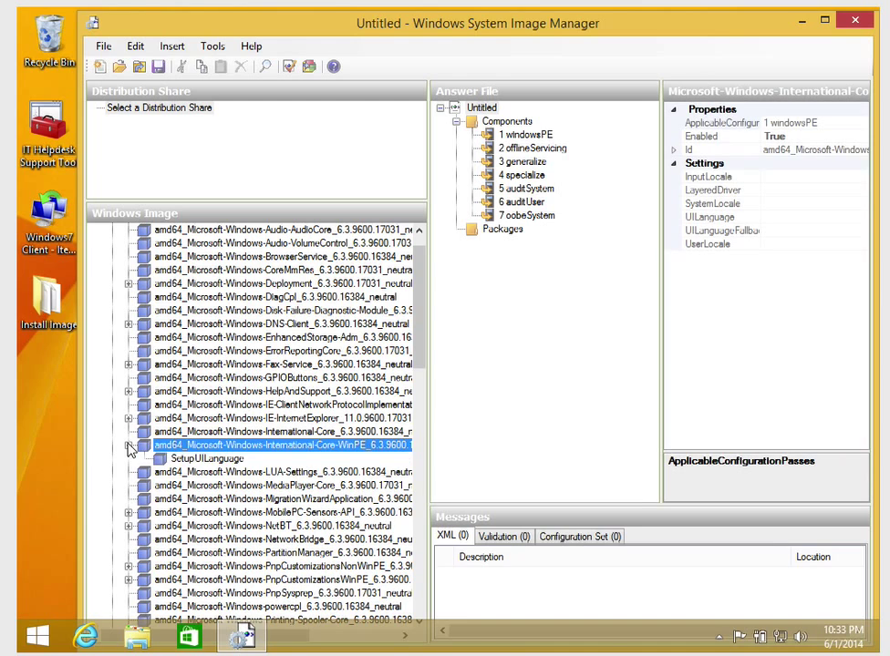
click(202, 459)
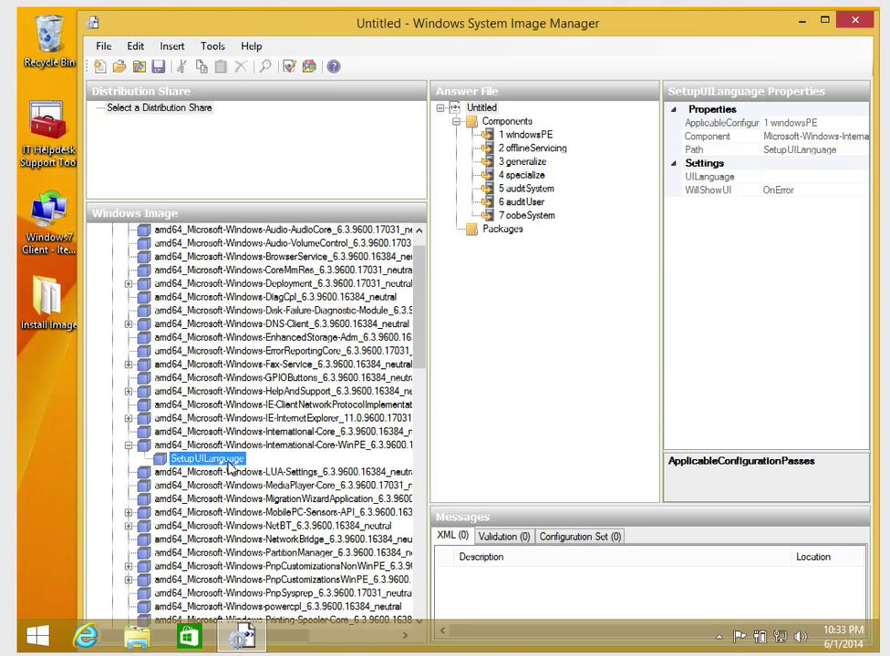
click(185, 446)
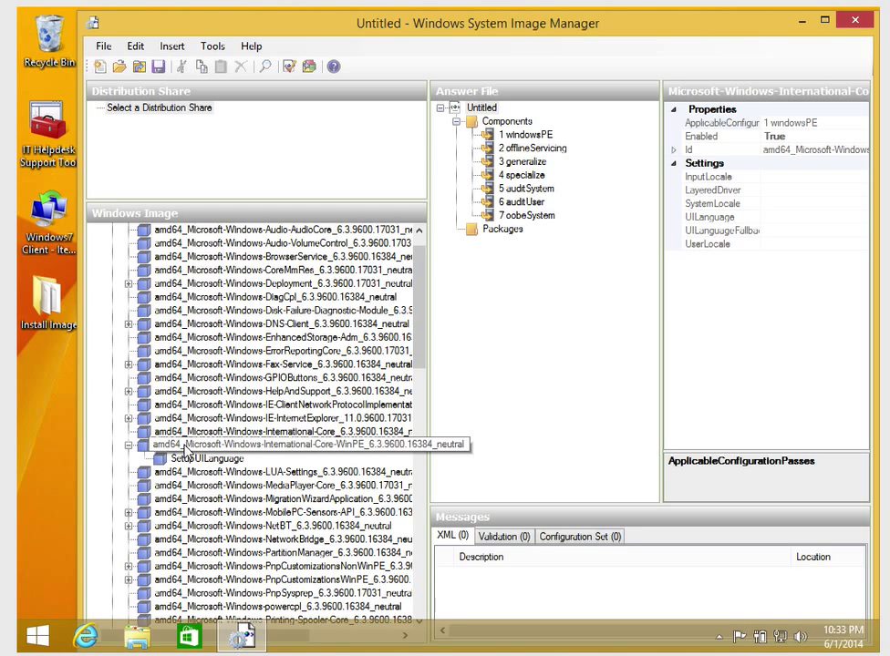
- Add International-Core-WinPE to the 1 windowsPE pass and expand it in the answer file
right_click(185, 445)
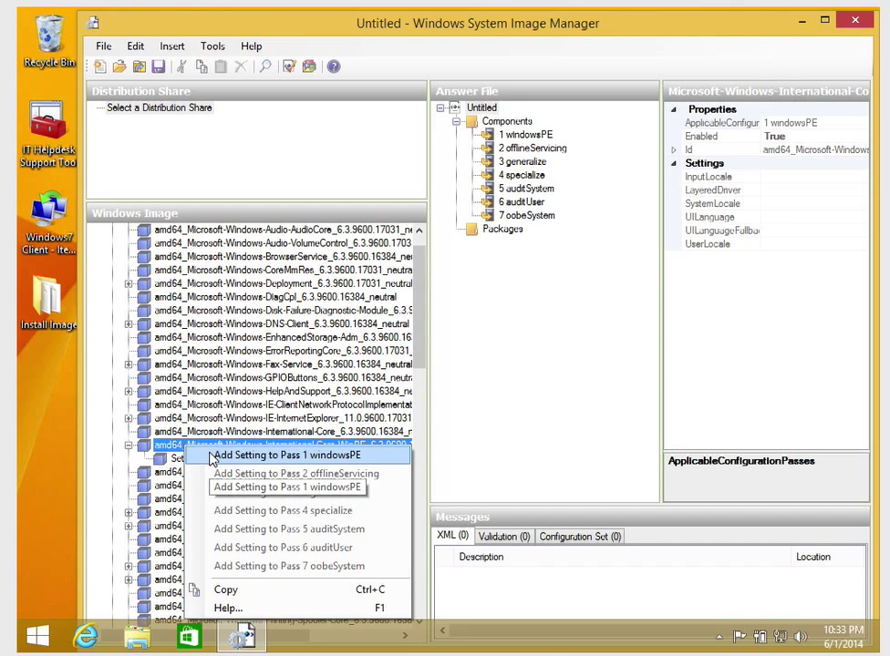
click(211, 454)
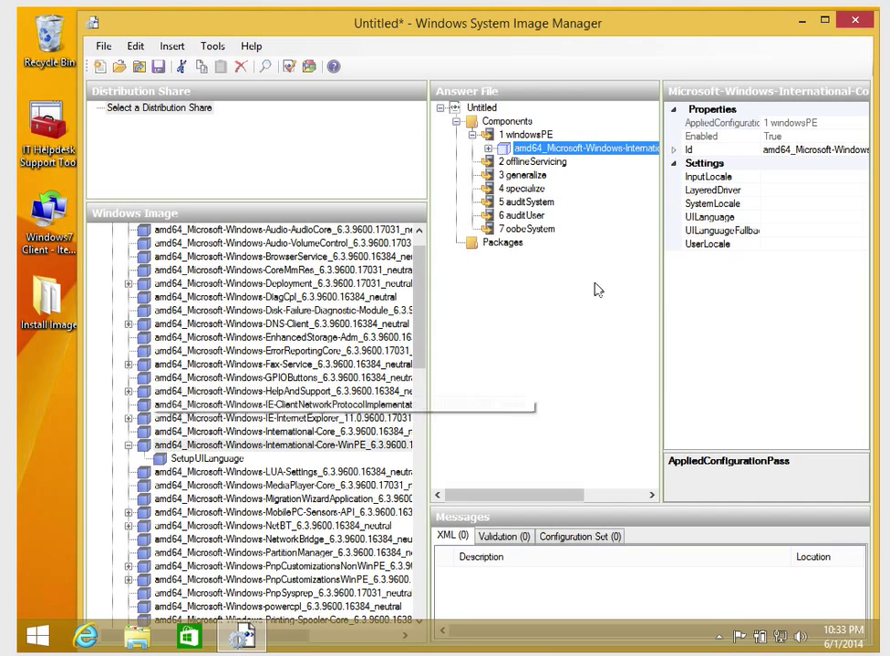
click(503, 148)
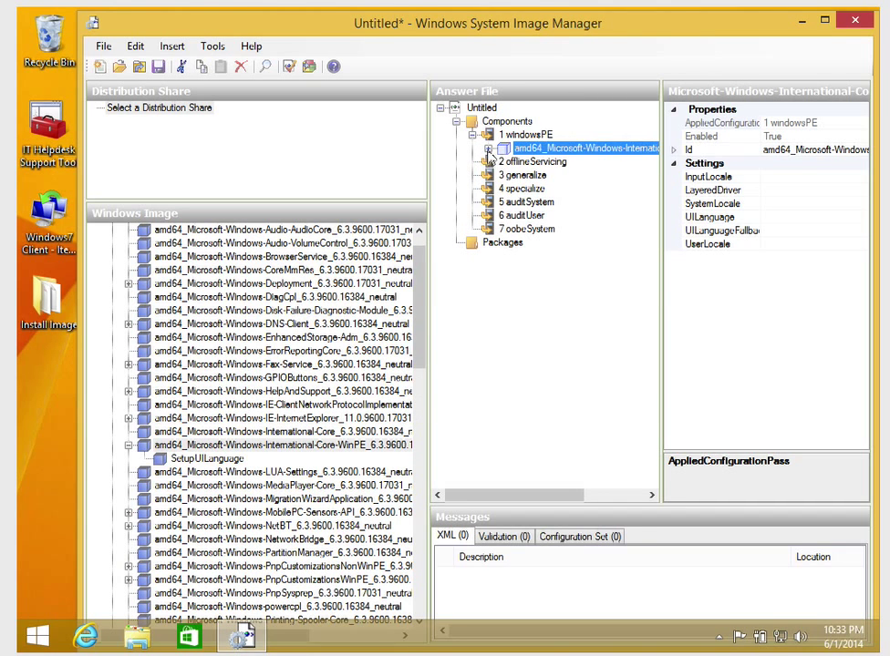
click(489, 149)
click(551, 161)
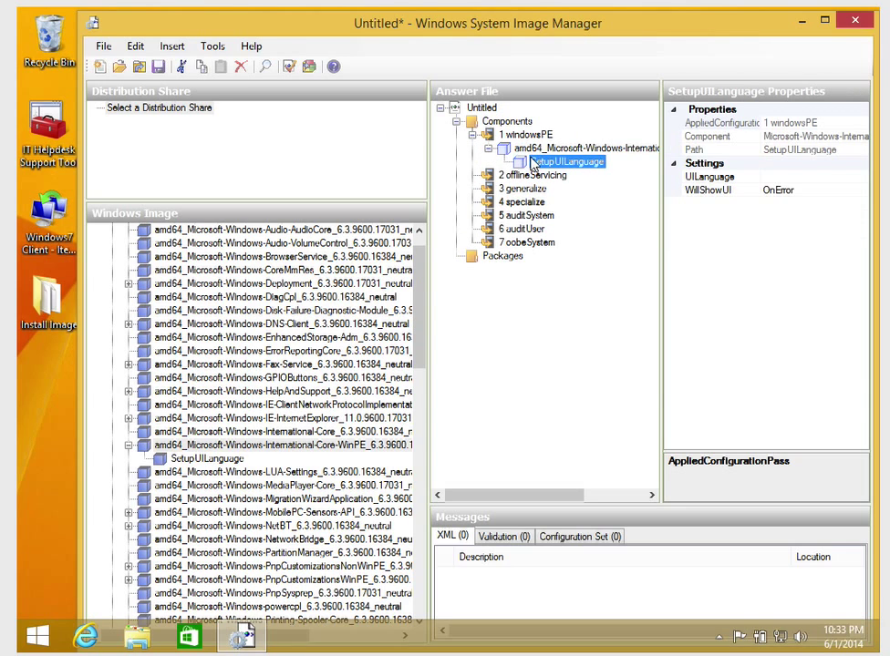
click(536, 152)
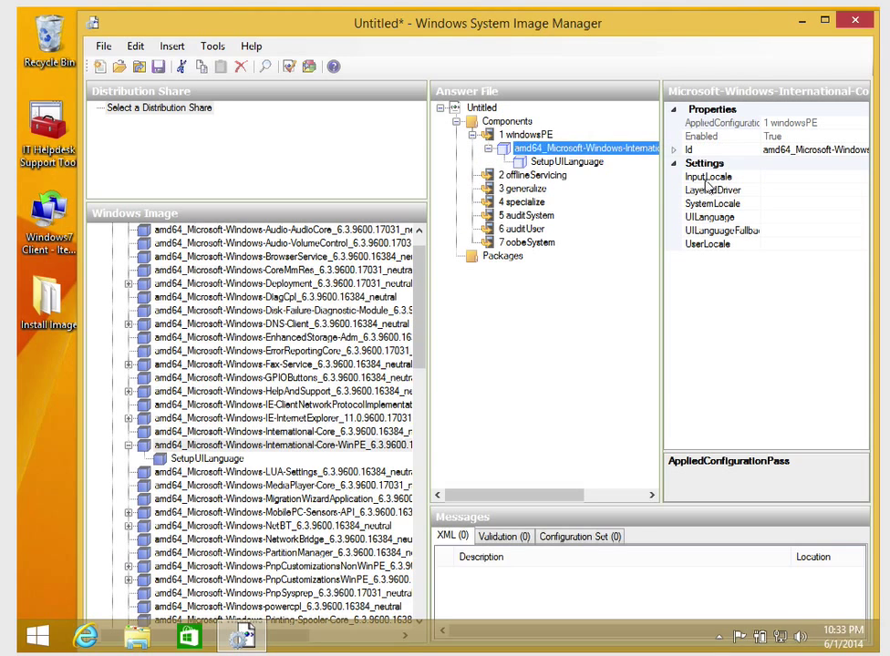
- Set InputLocale, SystemLocale, UILanguage and UserLocale all to en-US
click(806, 175)
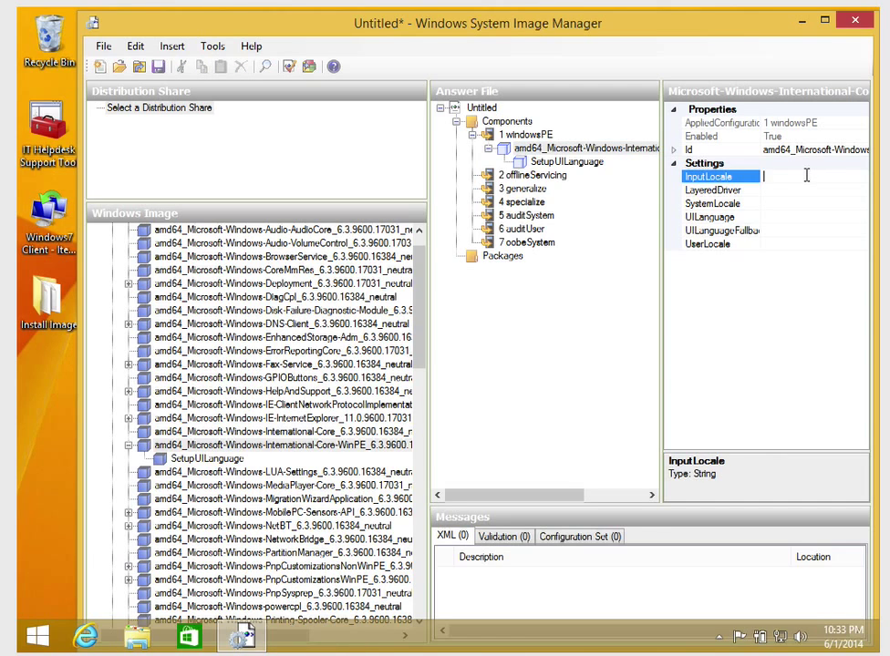
text(en-US)
key(Return)
click(782, 202)
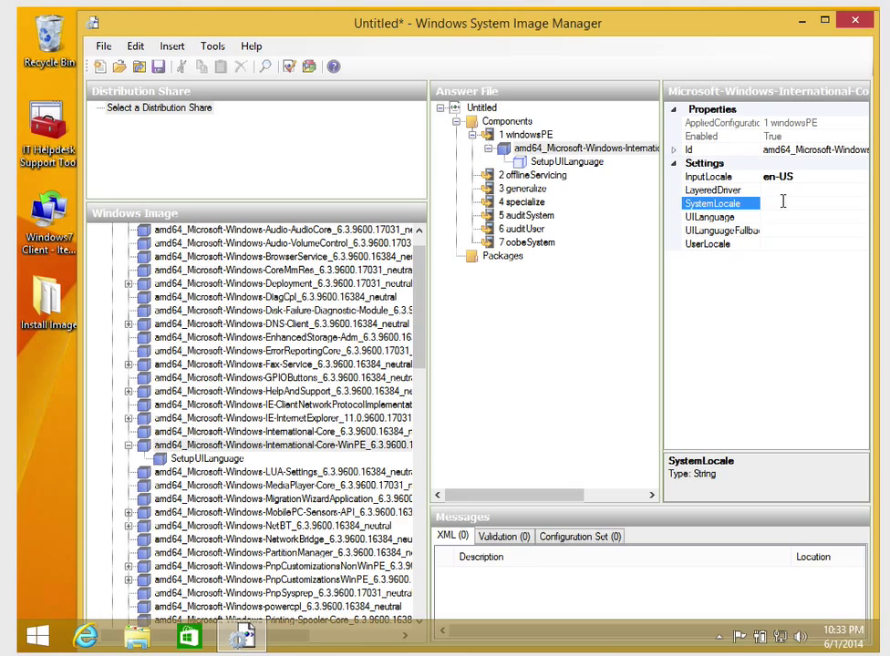
text(en-US)
click(801, 216)
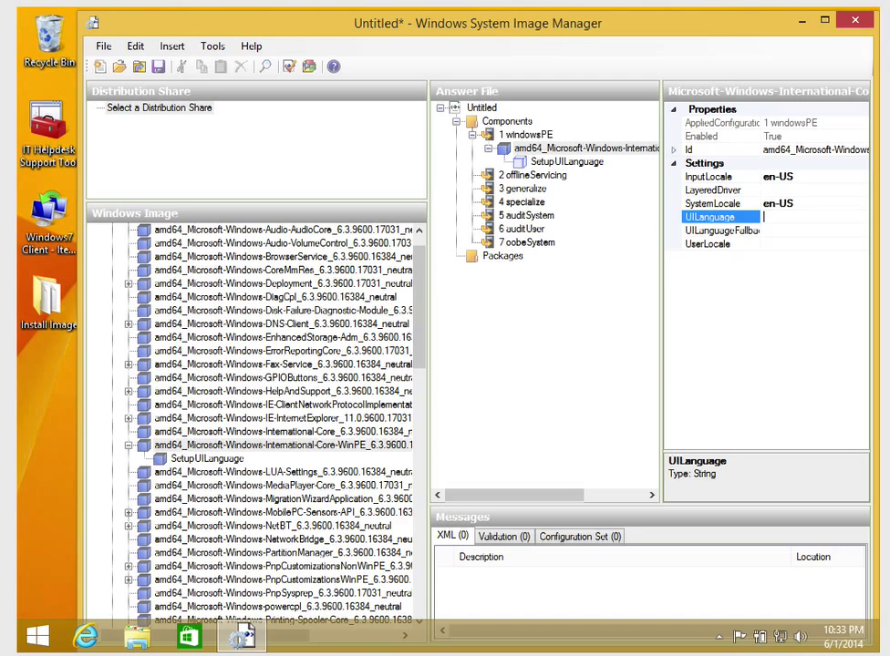
text(en-US)
click(789, 243)
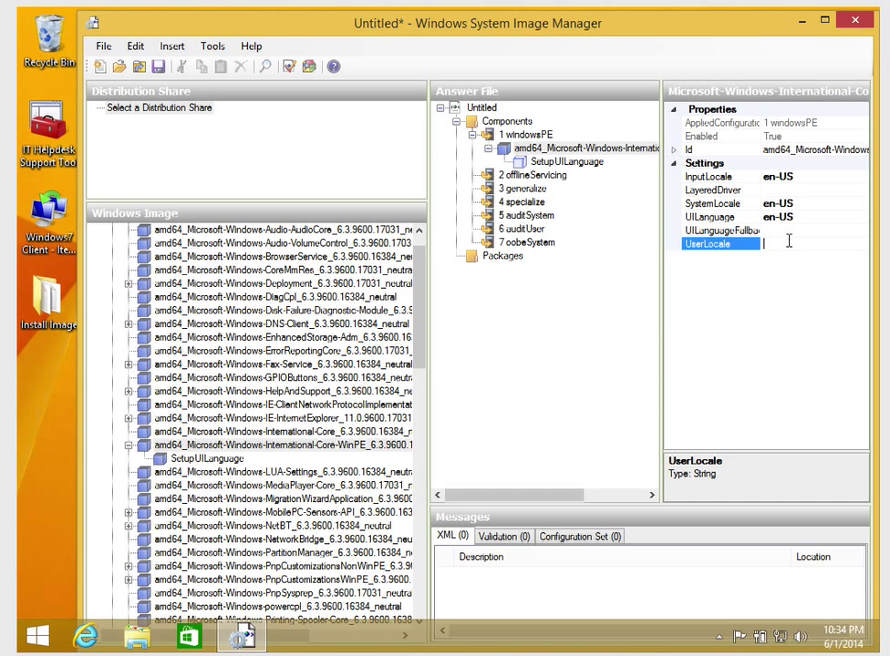
text(en-US)
click(128, 446)
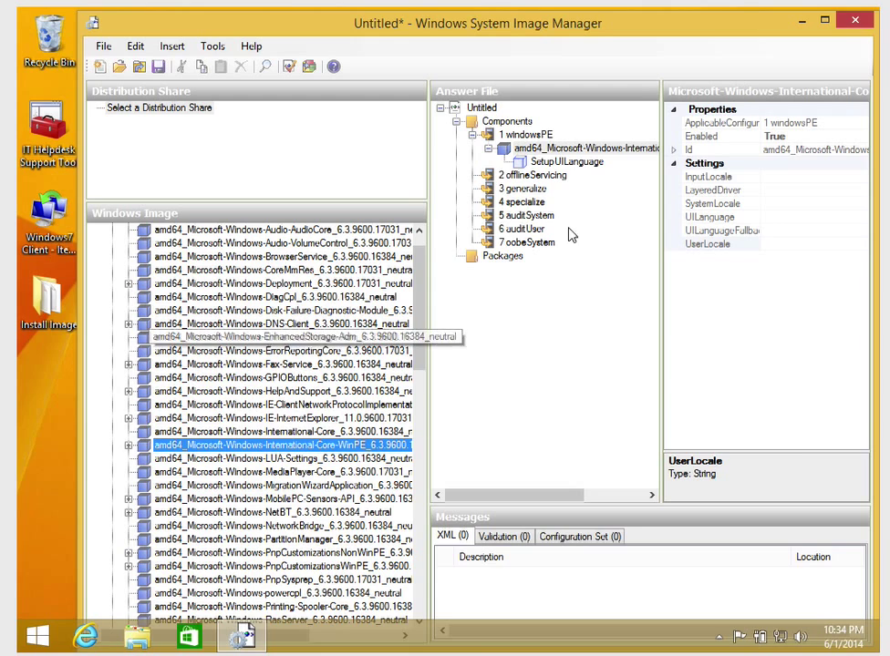
- Enter en-US as the UILanguage of the answer file's SetupUILanguage setting
click(545, 162)
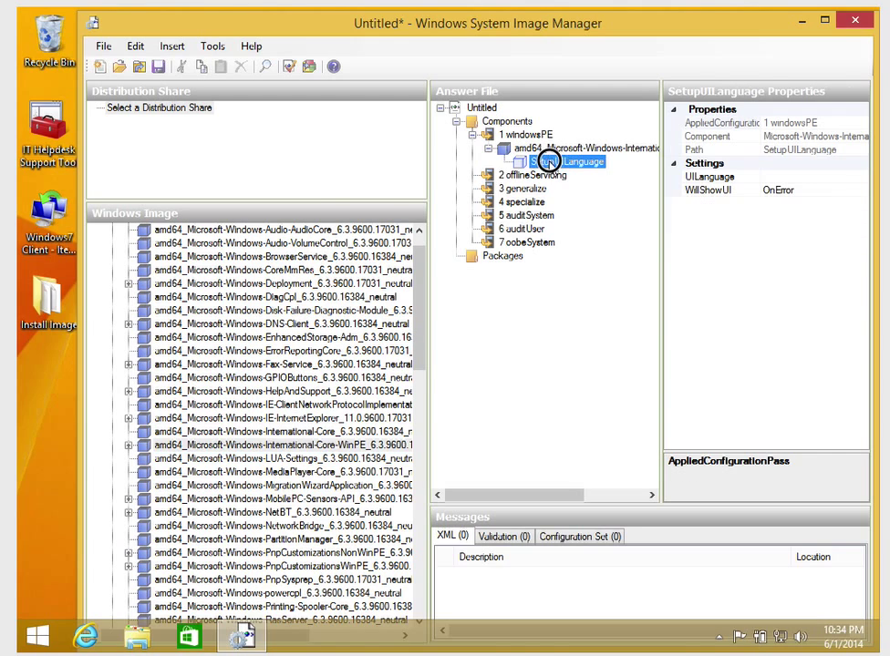
click(800, 177)
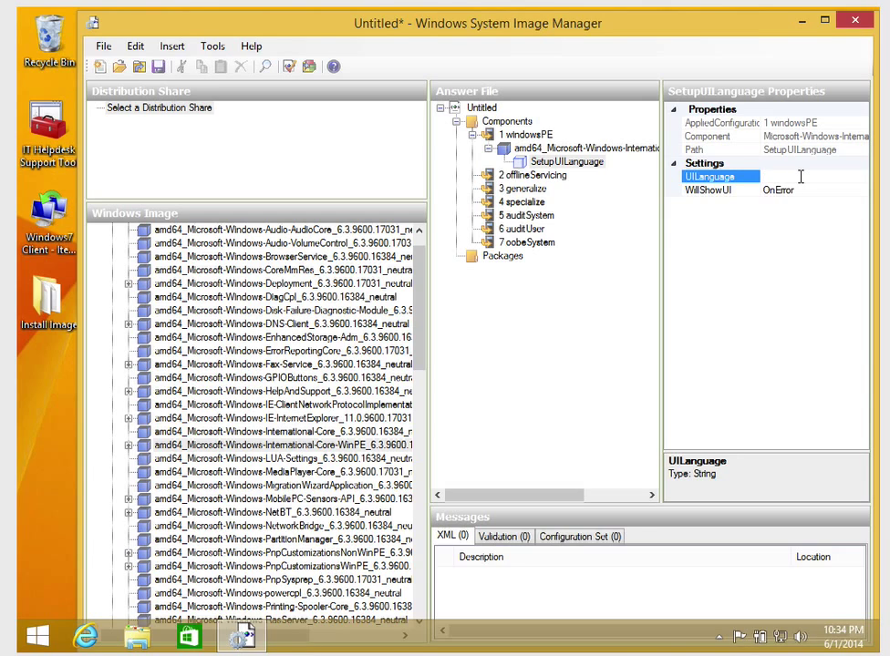
text(en-US)
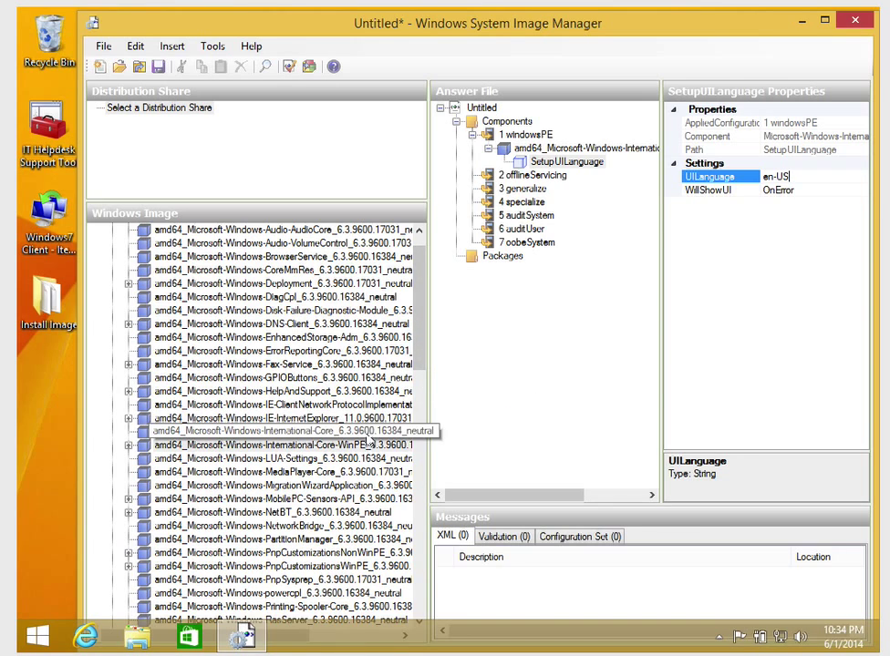
click(129, 445)
click(128, 446)
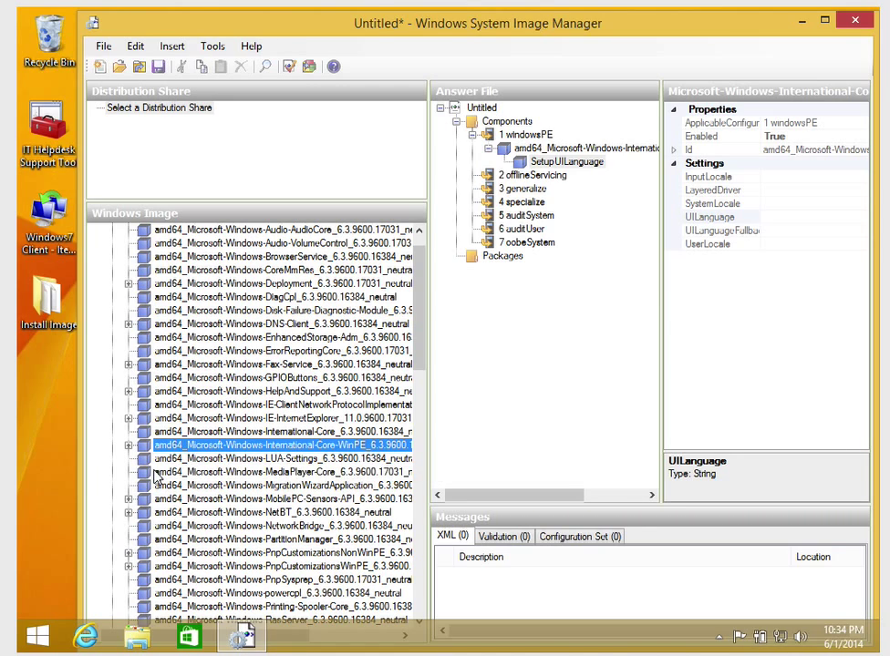
- Add Microsoft-Windows-Setup's DiskConfiguration Disk entry to windowsPE and give it DiskID 0
click(427, 413)
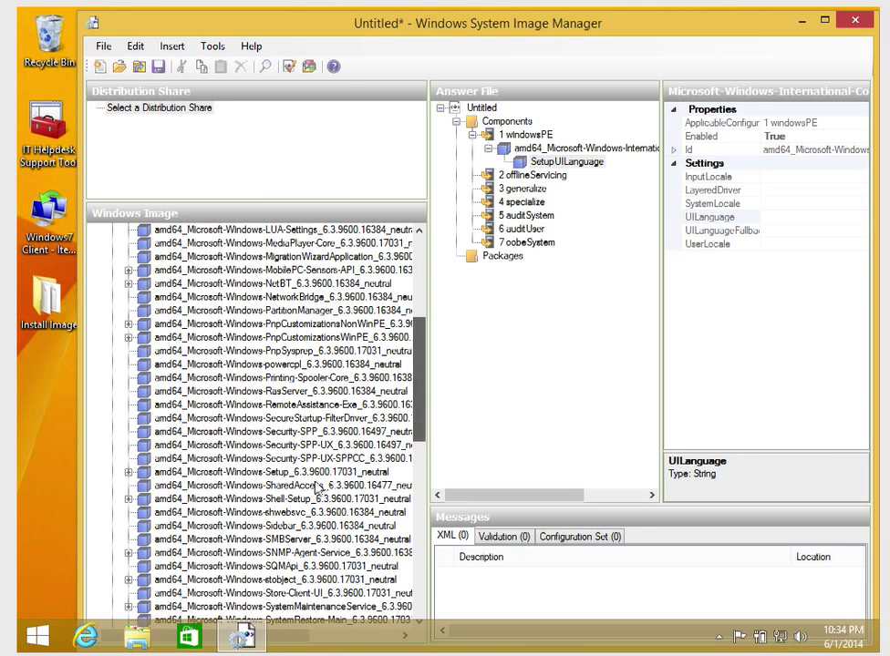
click(128, 473)
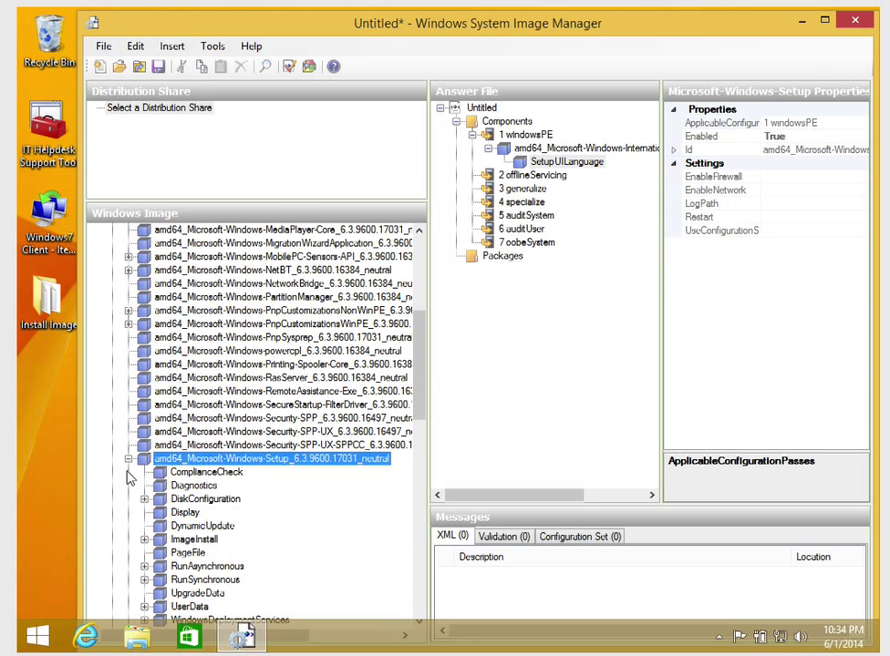
double_click(166, 499)
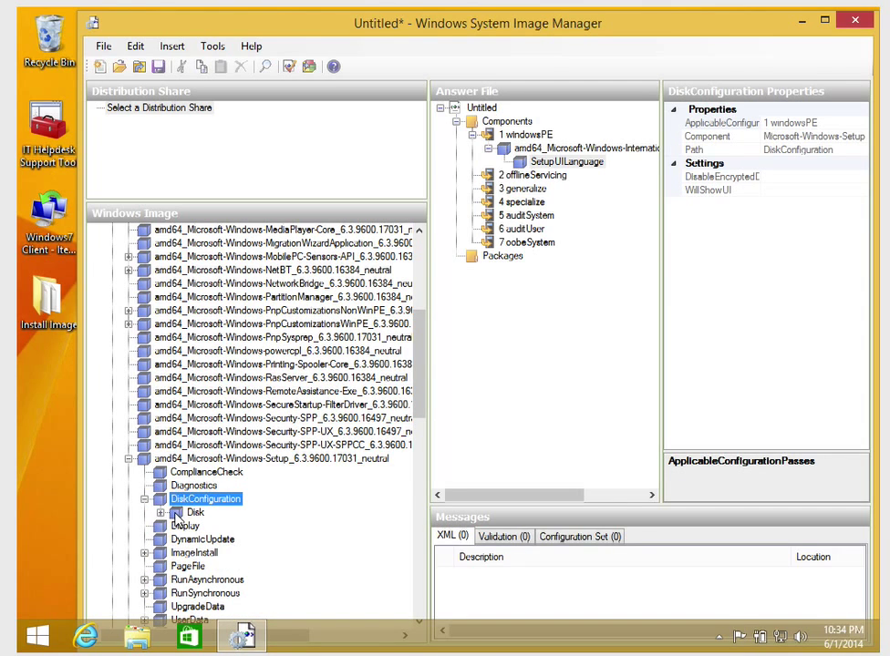
click(176, 515)
right_click(176, 516)
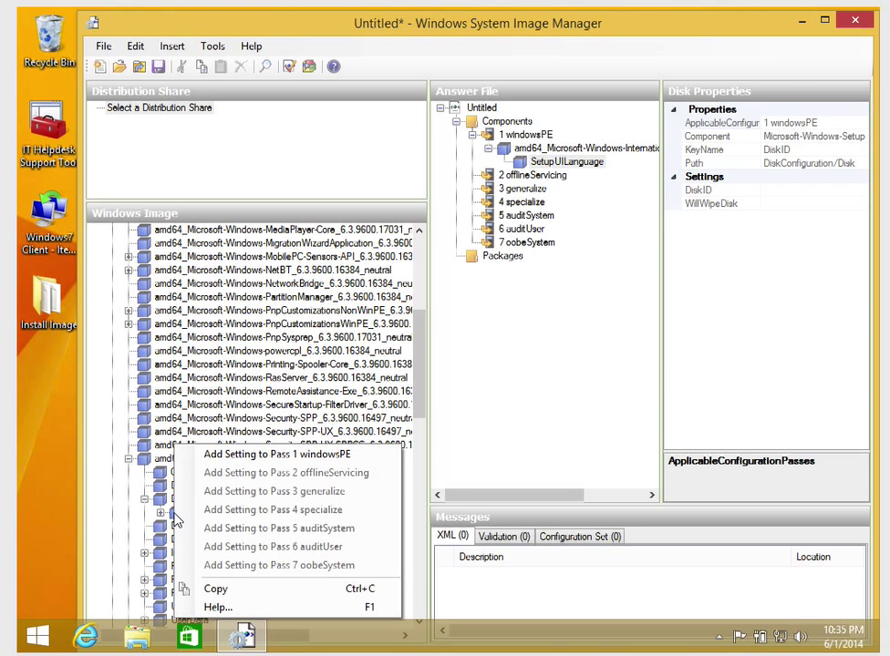
click(219, 454)
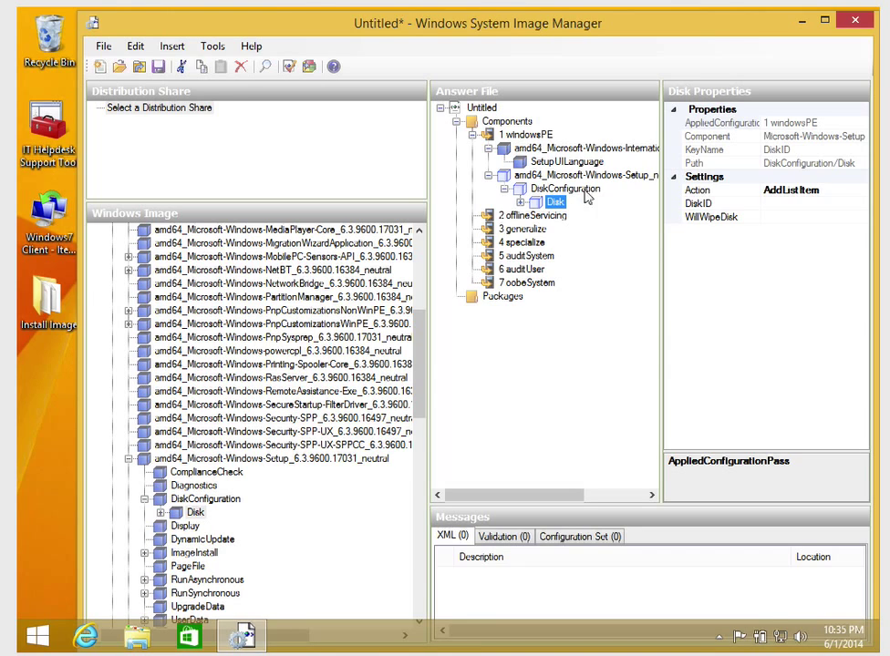
click(784, 204)
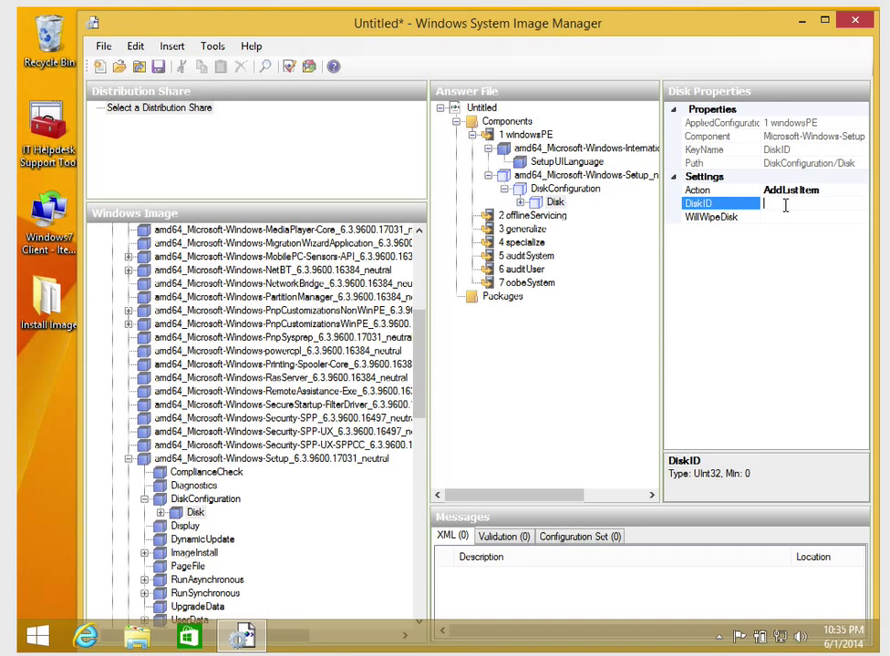
text(0)
key(Return)
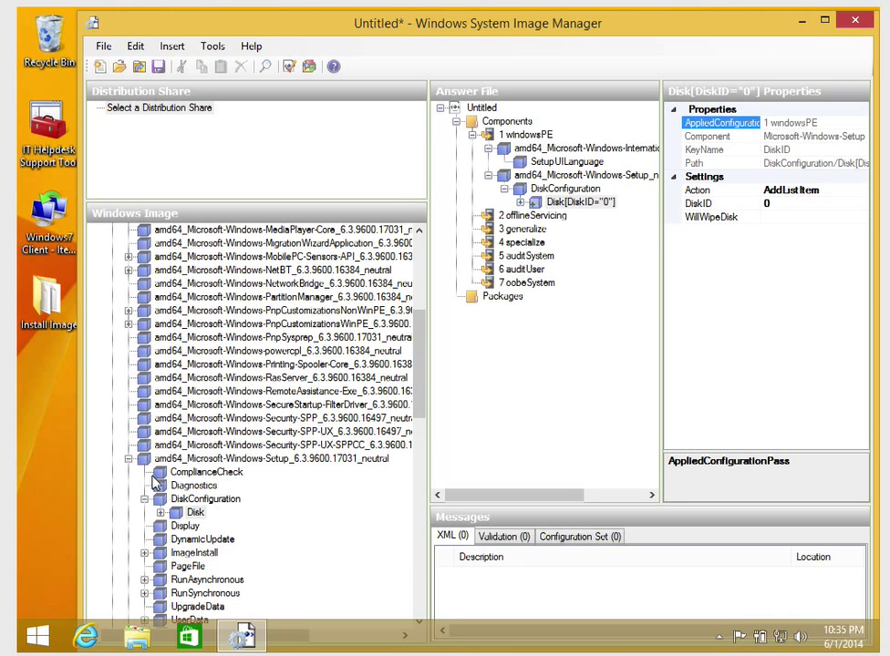
- Inspect the ModifyPartitions entry under Disk[DiskID="0"] in the answer file
click(129, 459)
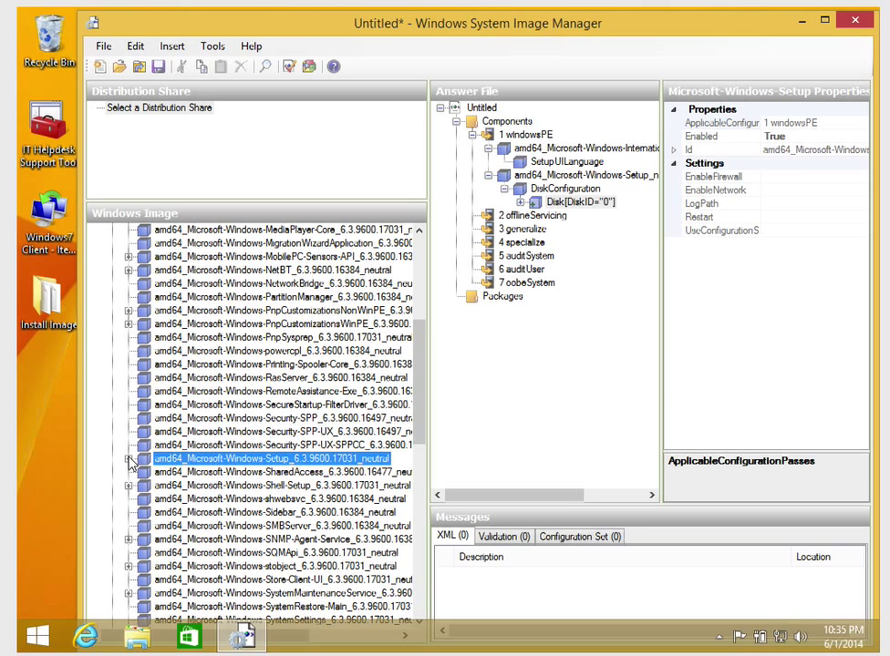
click(129, 460)
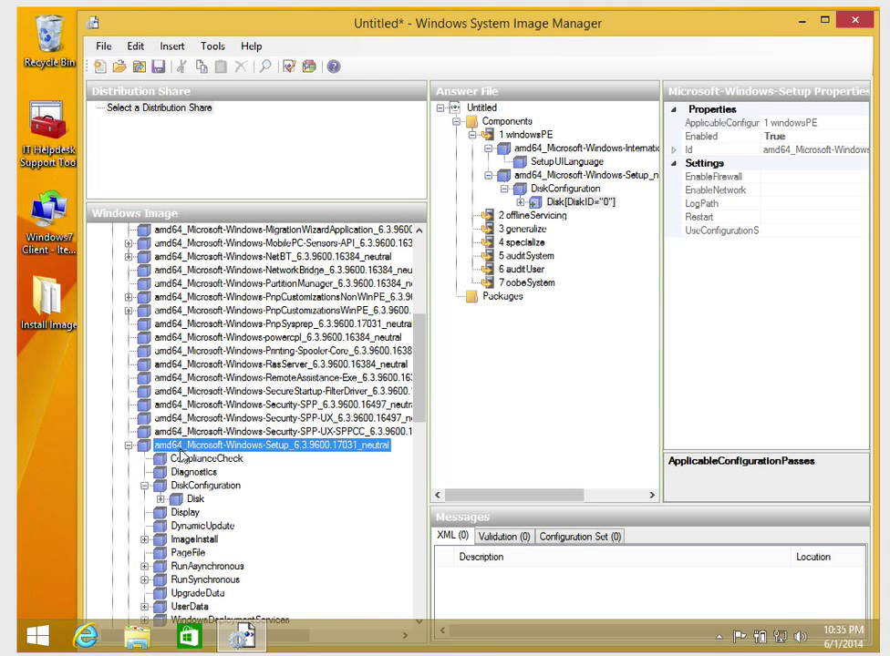
click(128, 445)
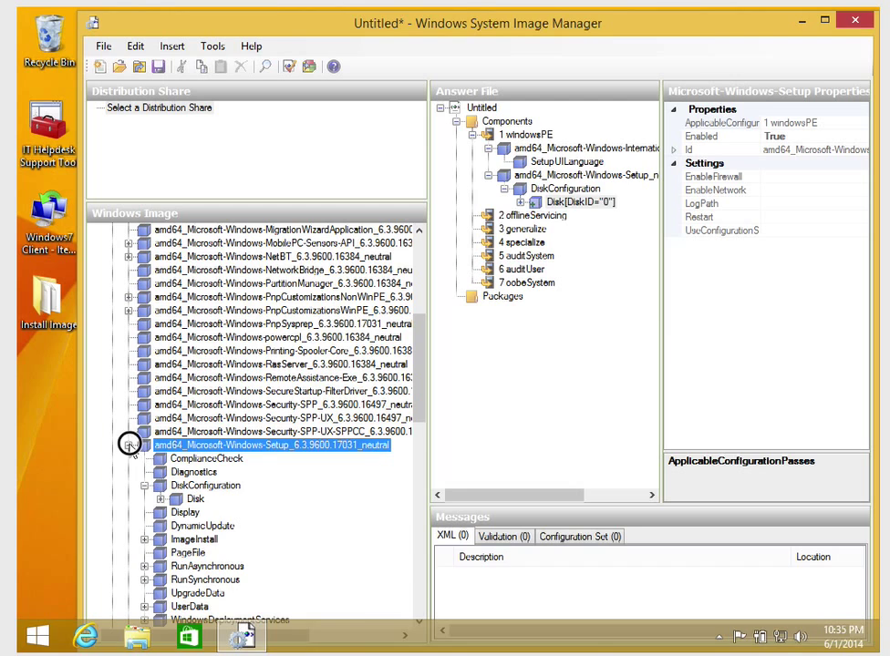
click(520, 203)
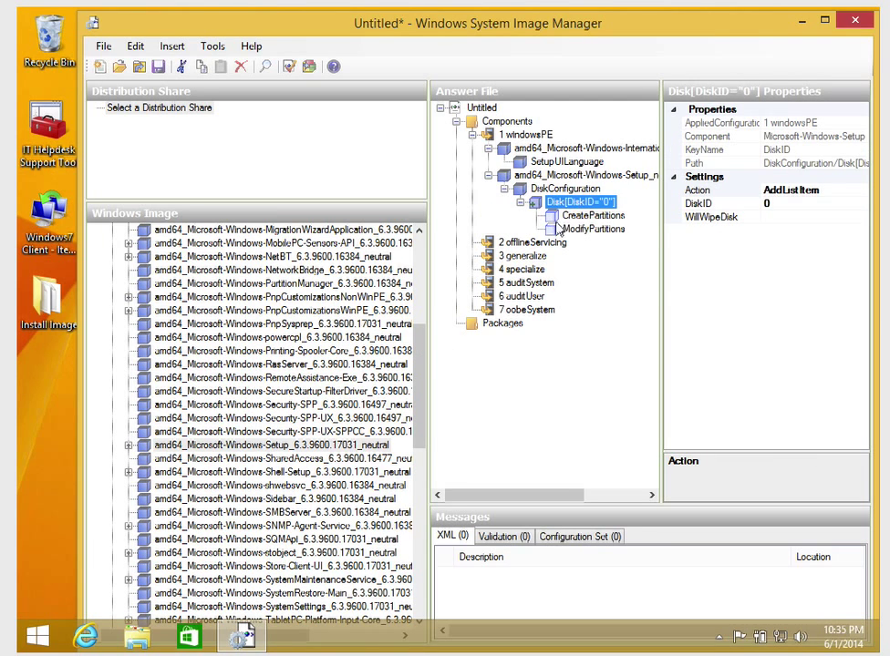
click(557, 233)
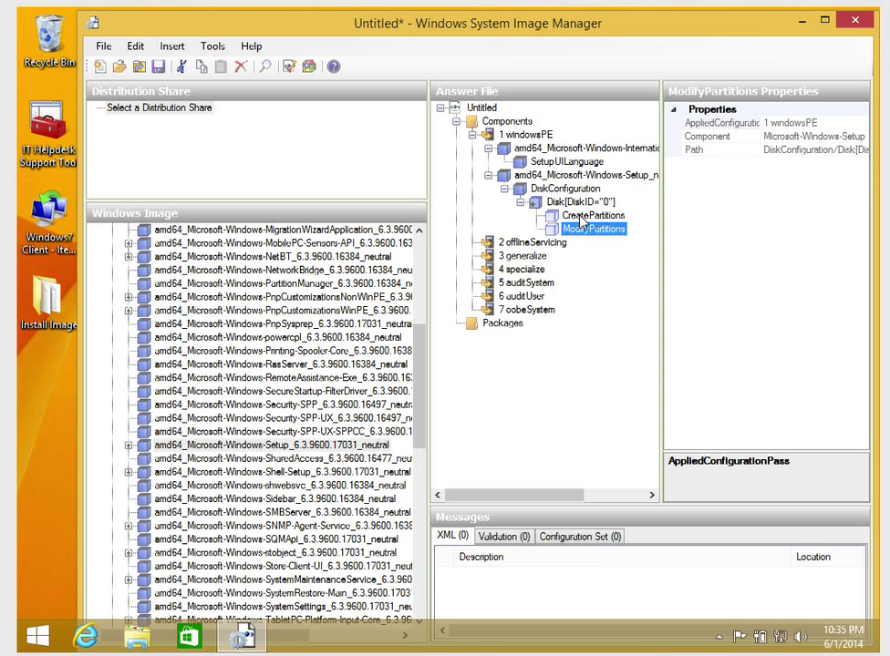
key(Up)
click(580, 231)
right_click(580, 232)
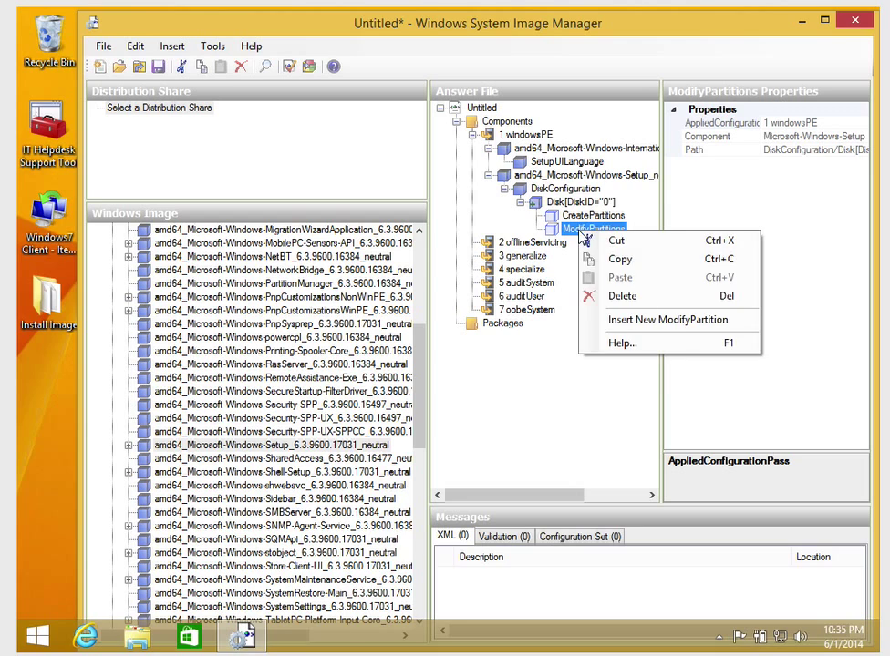
key(Escape)
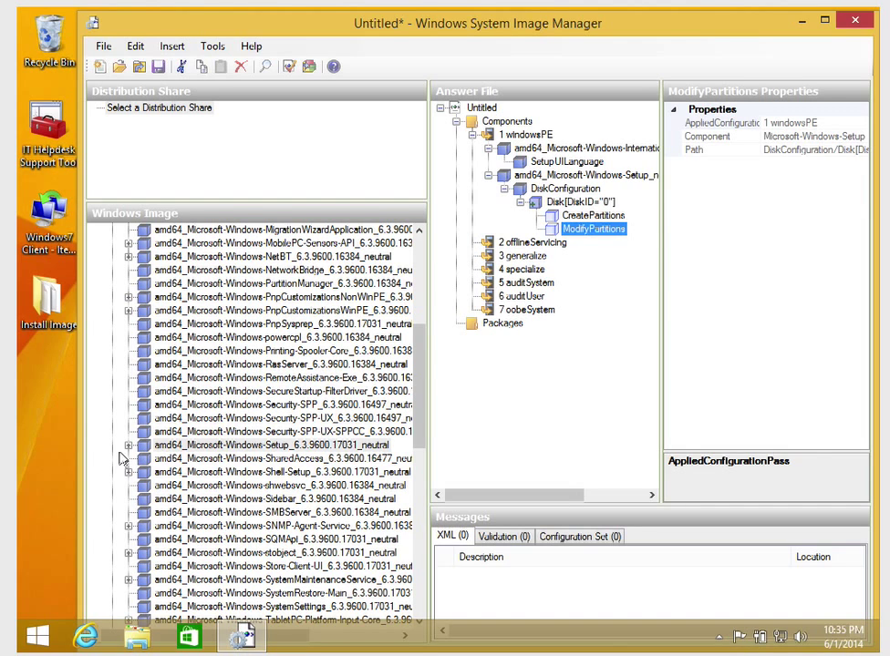
- Expand Setup > Disk > ModifyPartitions in the image catalog and show ModifyPartition's properties
double_click(143, 445)
double_click(169, 501)
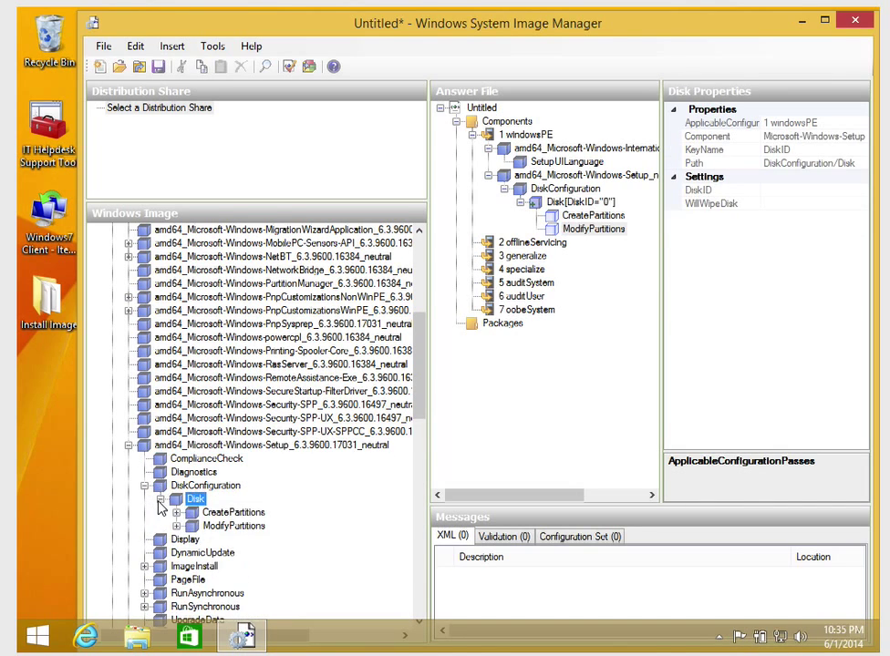
double_click(185, 527)
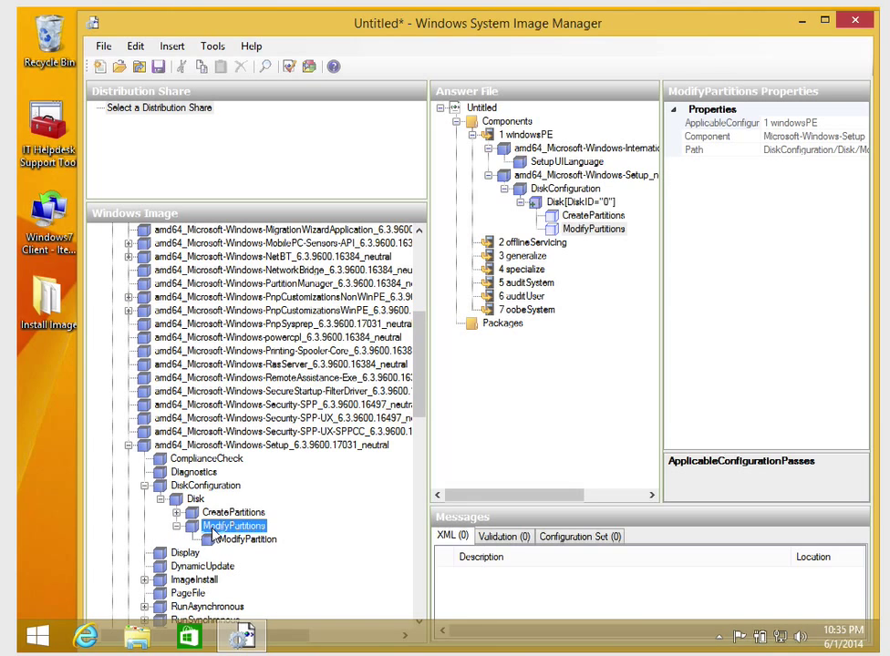
click(216, 542)
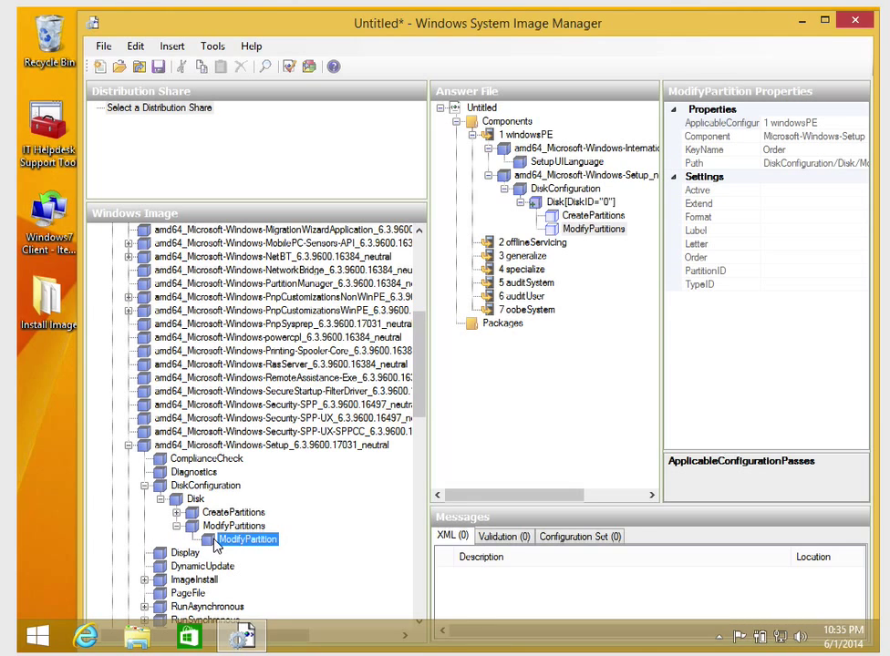
- Add ModifyPartition to windowsPE and set Active to true and Format to NTFS
right_click(216, 542)
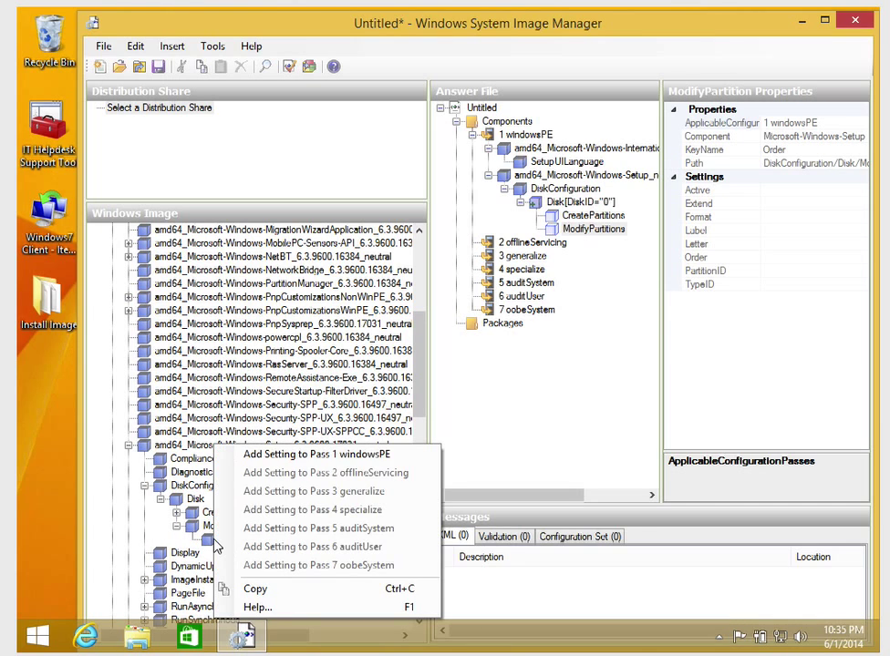
click(270, 467)
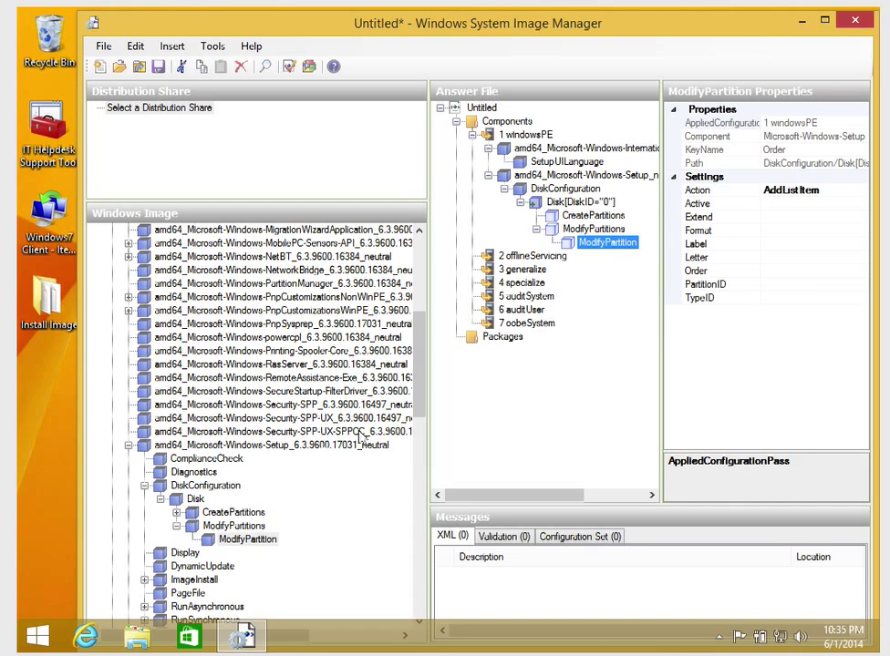
click(802, 204)
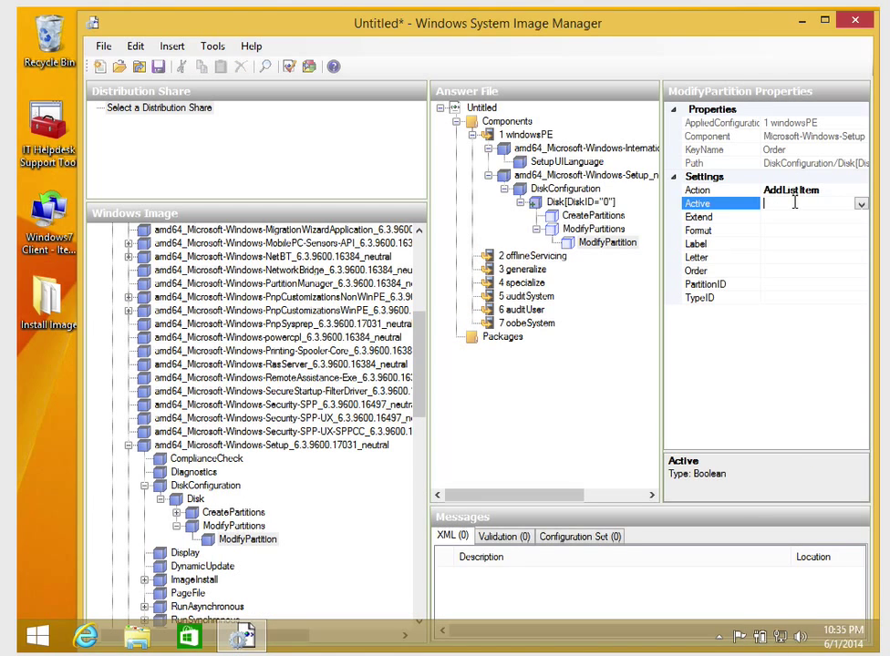
double_click(795, 203)
click(791, 218)
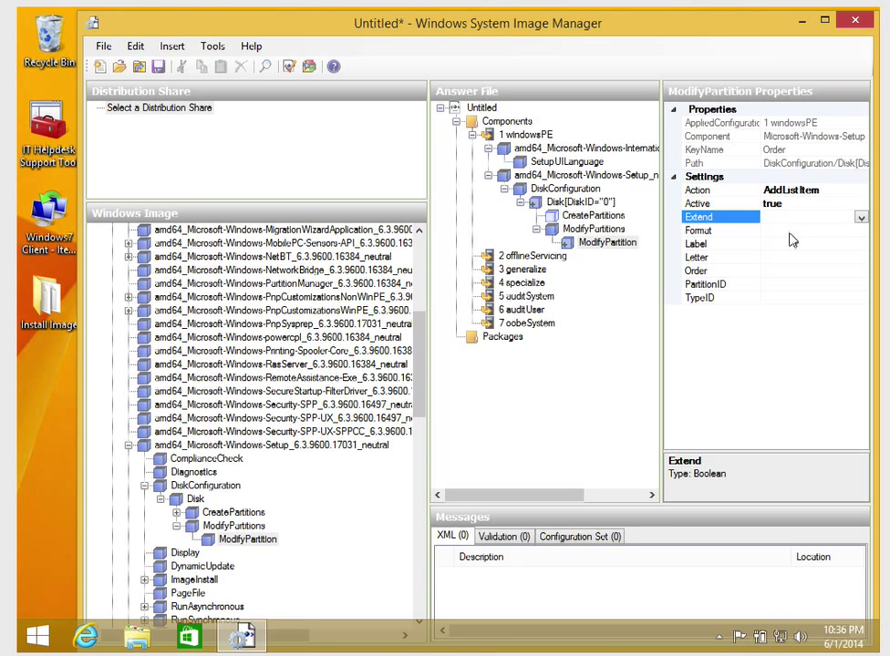
click(791, 230)
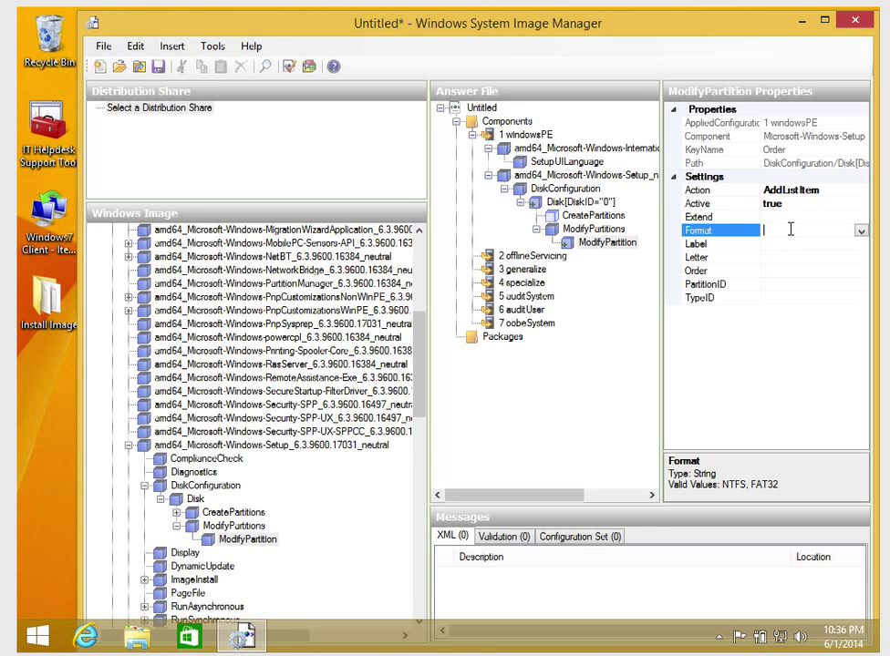
click(860, 231)
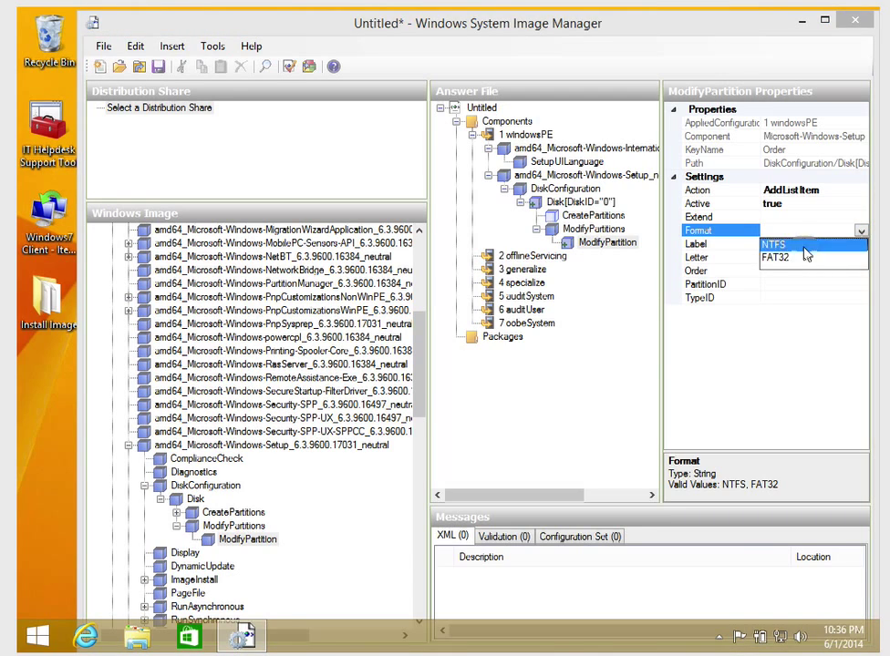
click(801, 246)
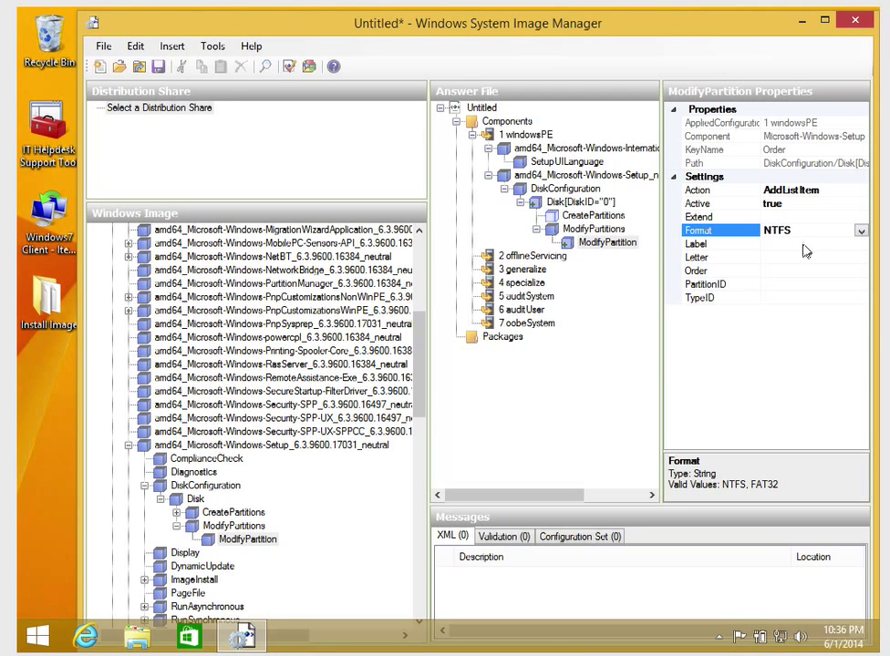
- Give the ModifyPartition Order 1 and PartitionID 1
click(796, 271)
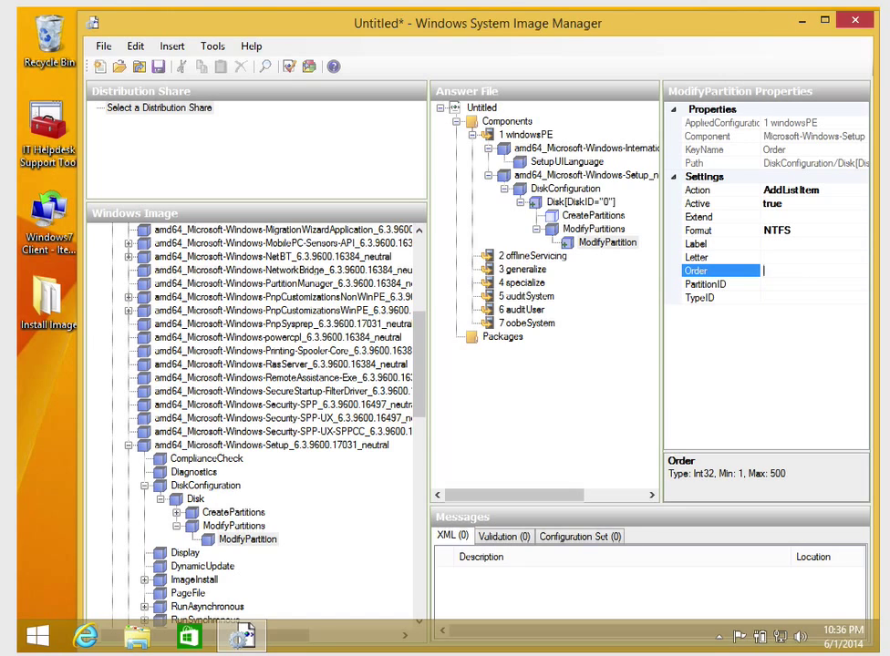
text(1)
click(789, 282)
text(1)
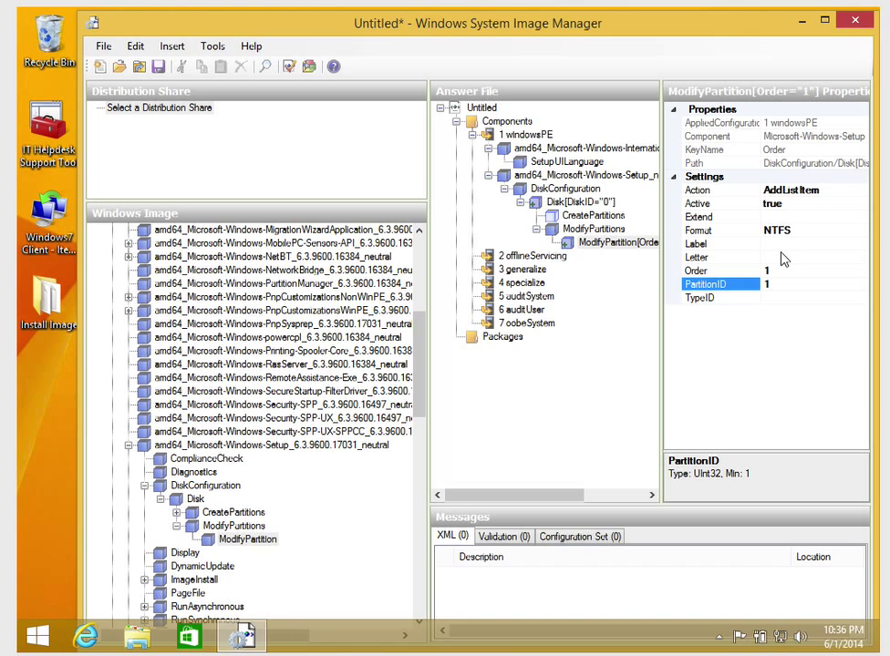
click(127, 445)
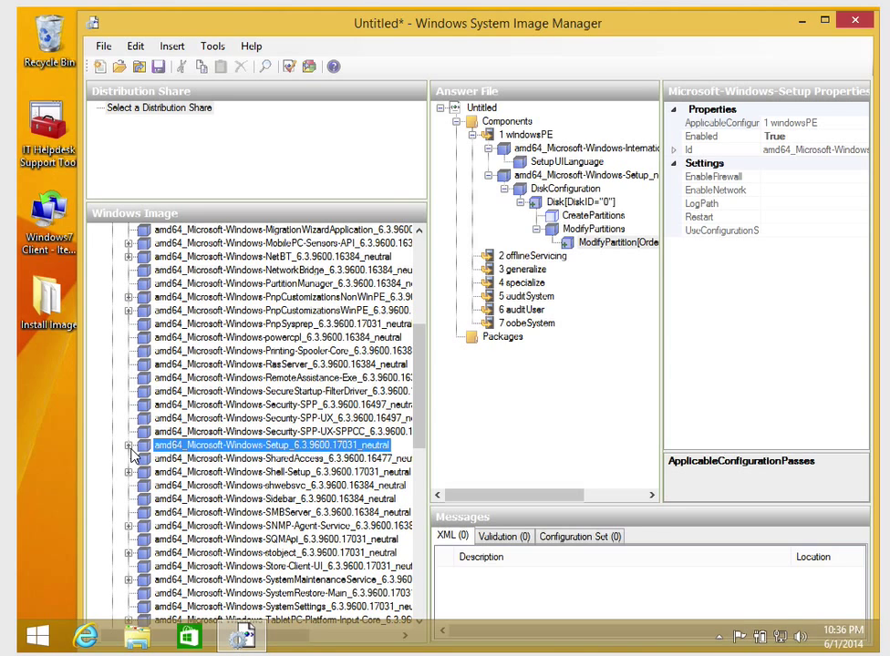
- Add Setup's ImageInstall > OSImage > InstallFrom > MetaData setting to the 1 windowsPE pass
click(128, 445)
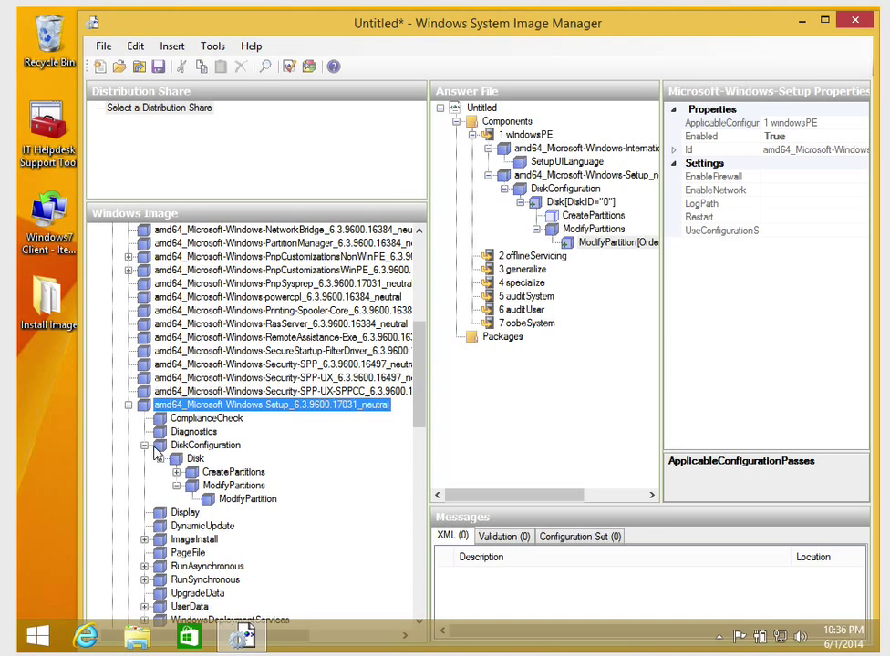
click(144, 446)
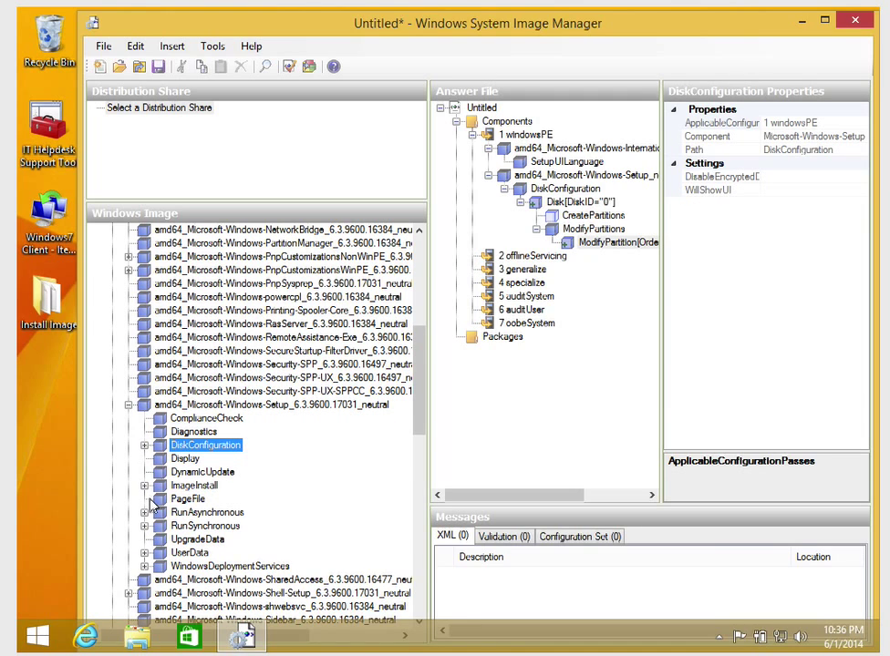
click(145, 486)
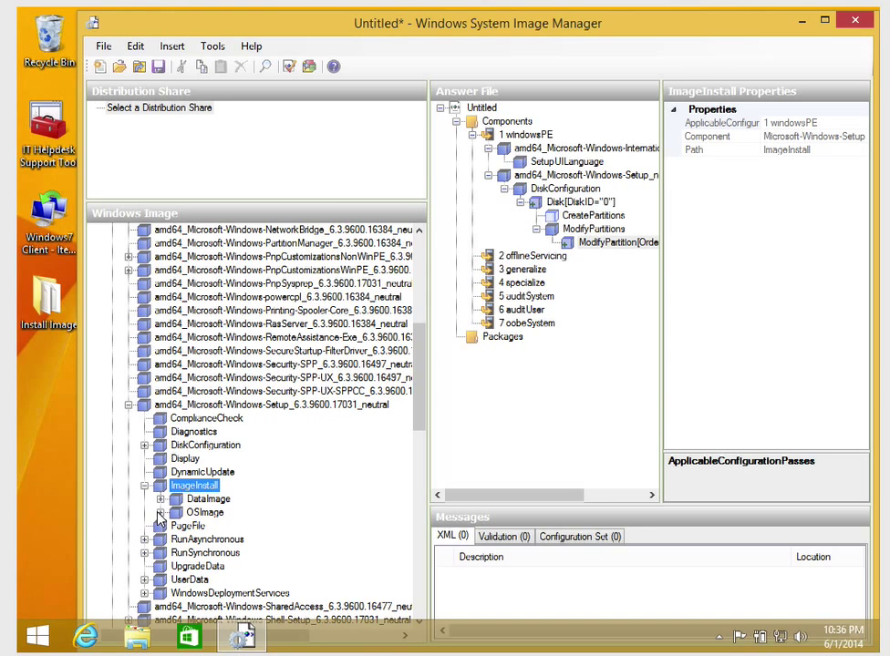
click(160, 513)
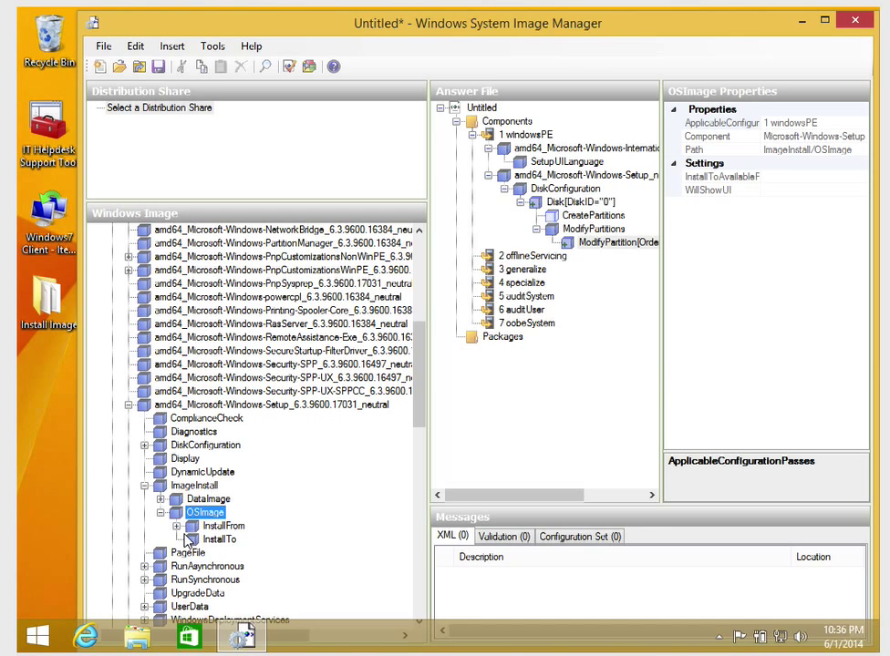
click(176, 526)
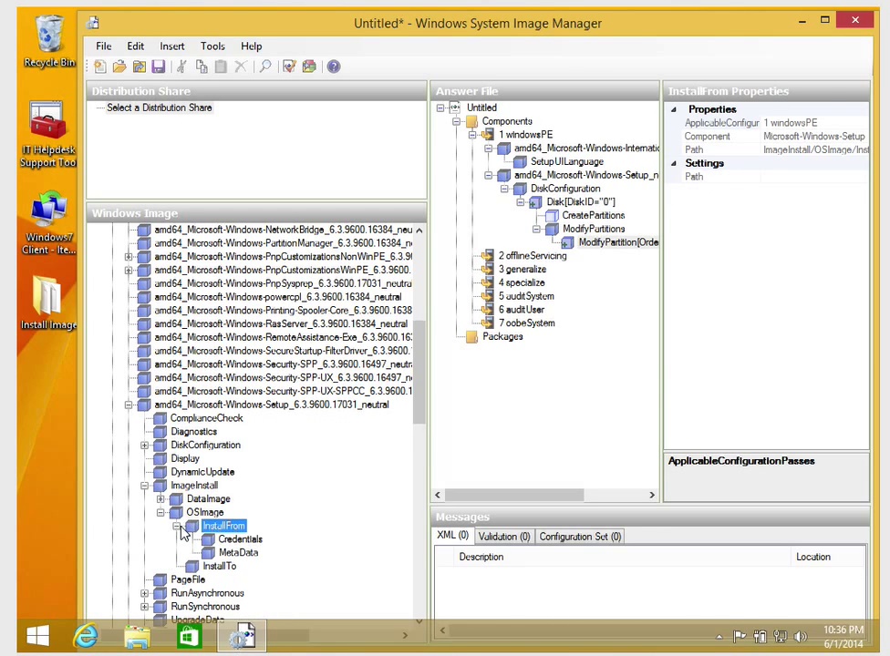
click(235, 553)
right_click(219, 553)
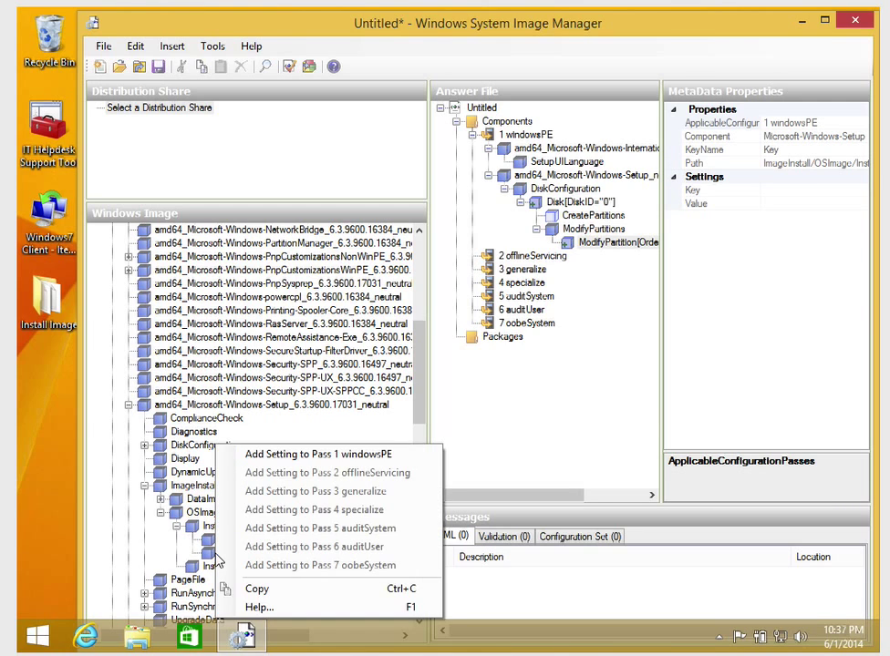
click(272, 455)
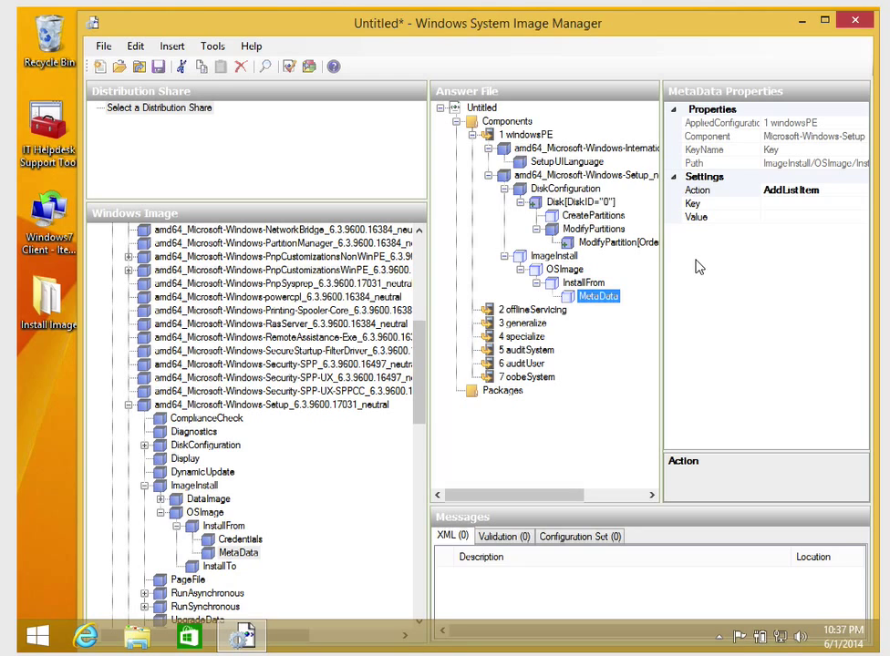
- Set MetaData Key to /IMAGE/NAME and Value to 'Windows 8.1 Enterprise Evaluation'
click(834, 202)
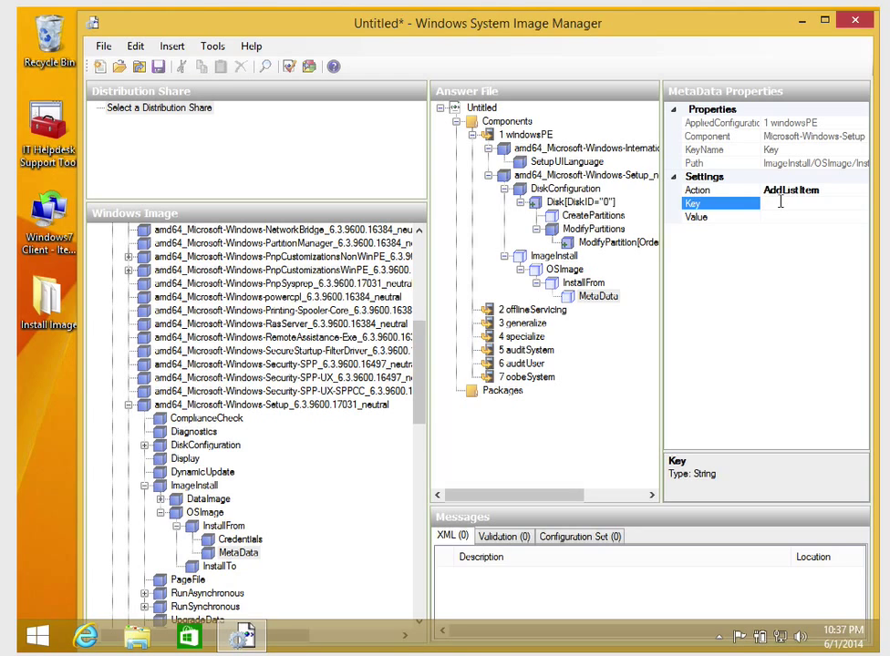
text(/IMAGE/NAME)
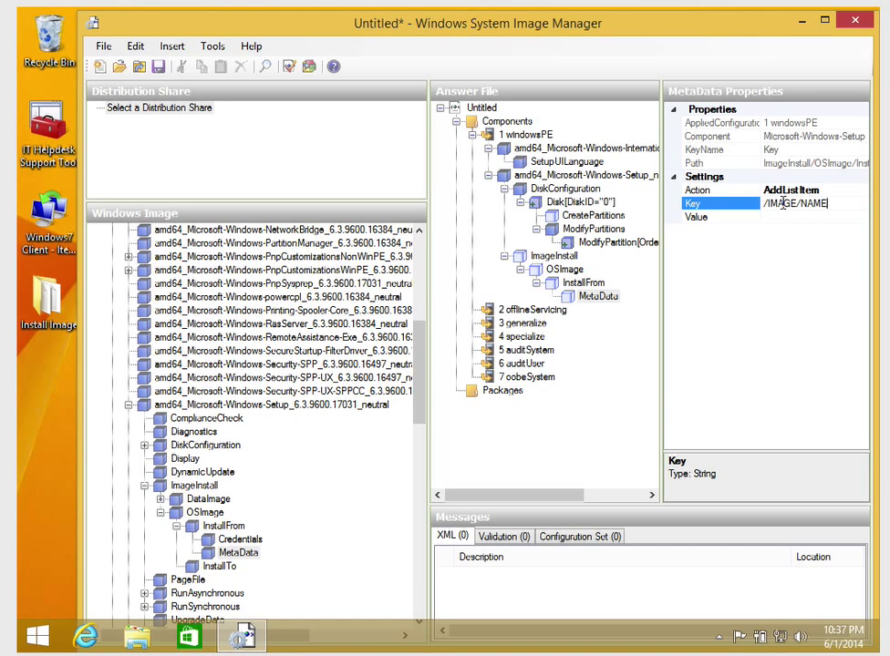
click(779, 219)
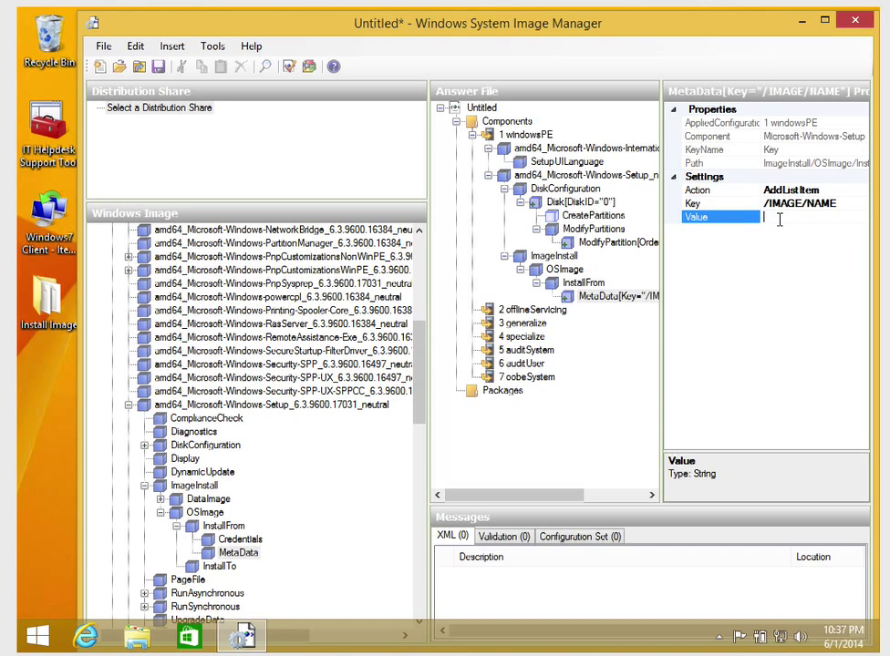
text(Windows 8.1 Enter)
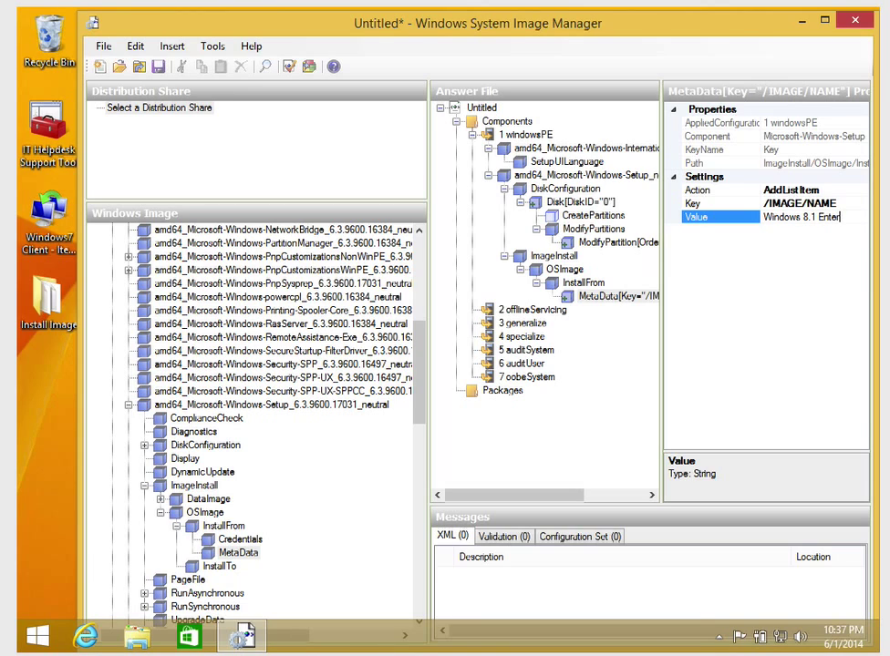
text(prise Ev)
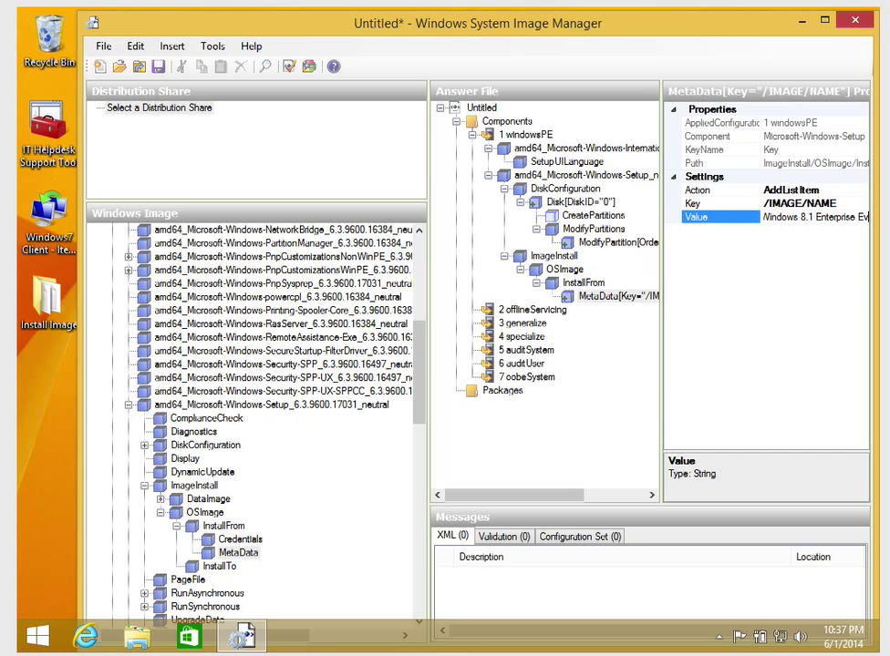
text(a)
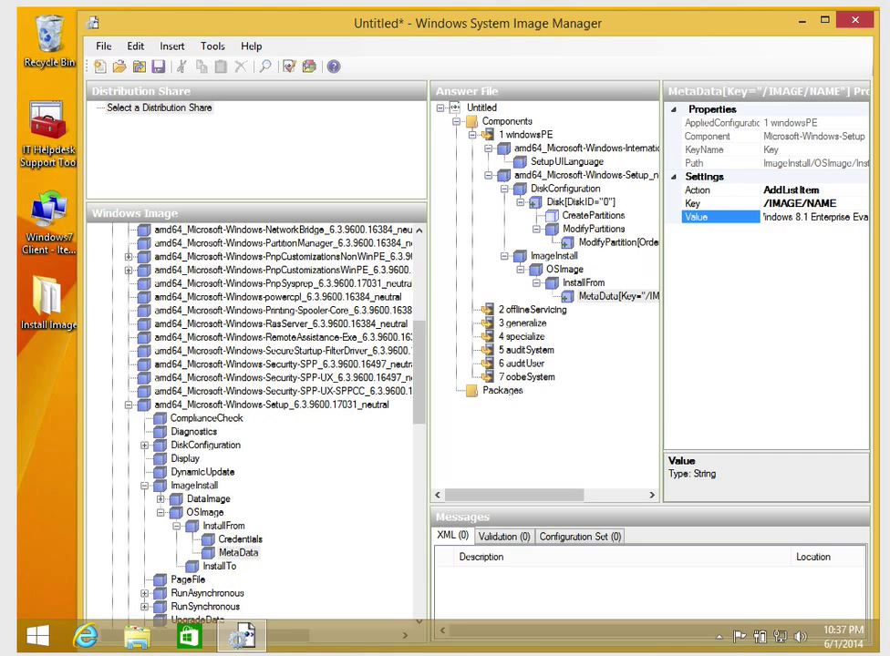
text(luati)
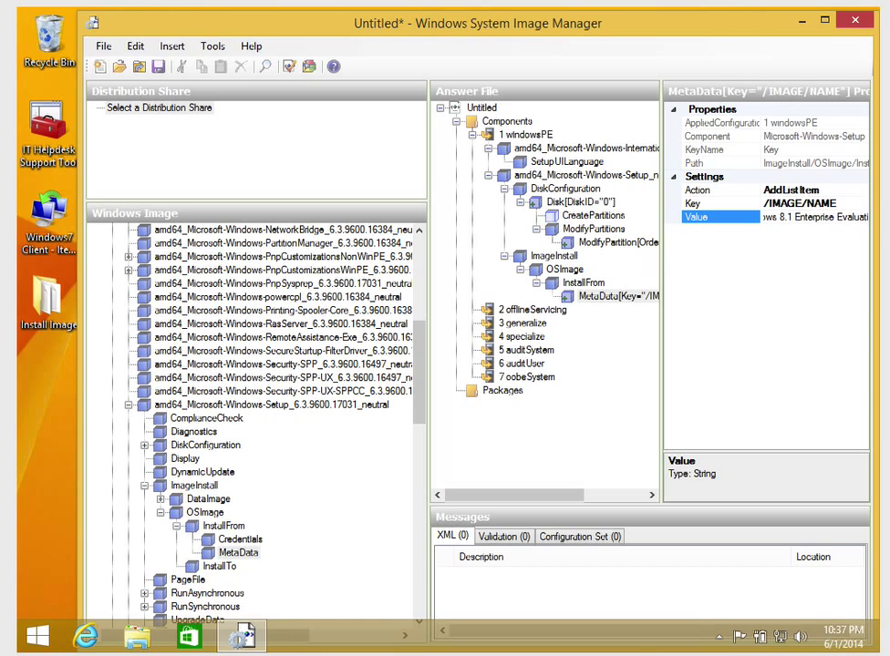
text(on)
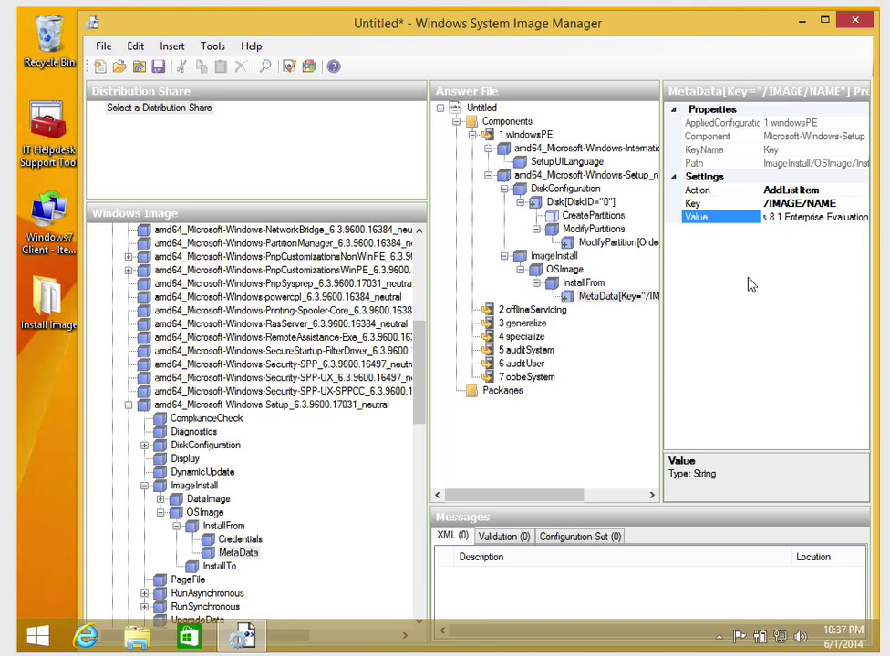
key(Return)
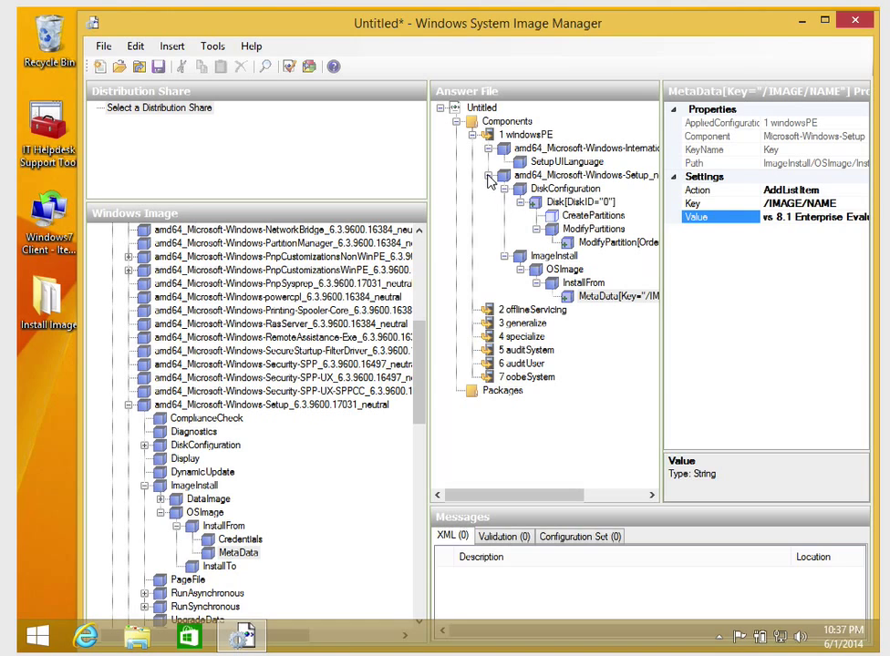
- Add the Setup component's UserData setting to the 1 windowsPE pass
click(489, 176)
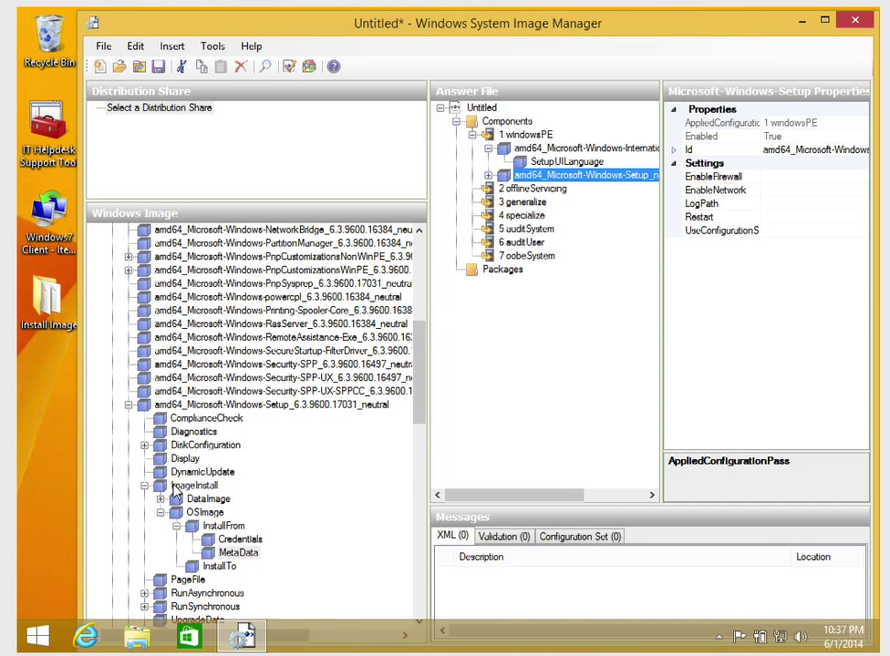
click(144, 486)
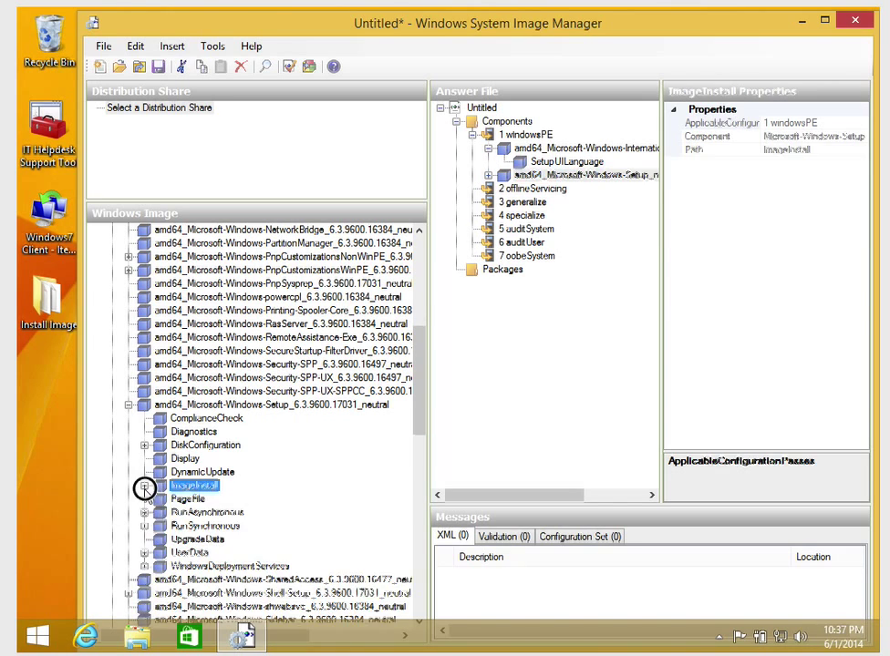
click(187, 553)
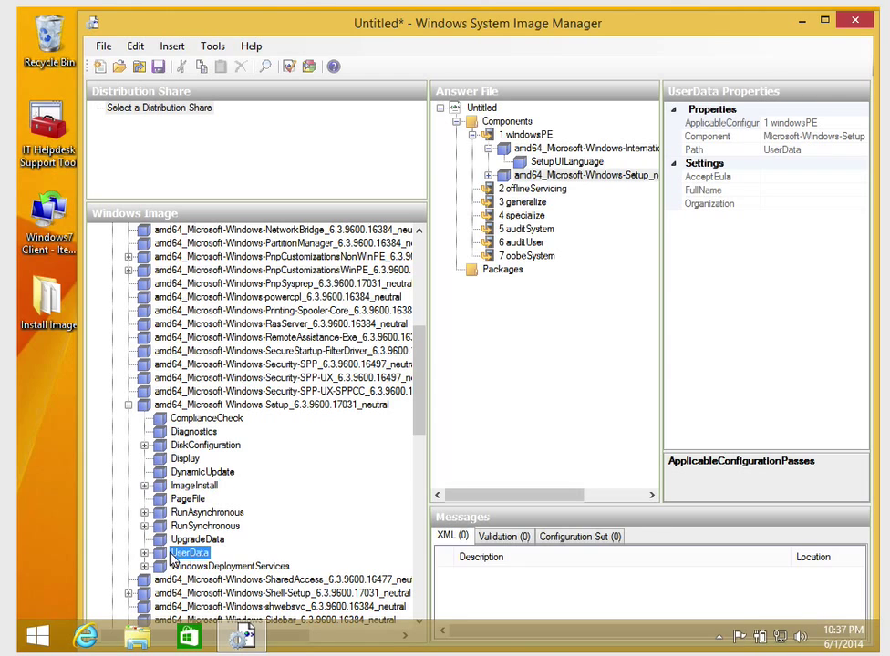
right_click(173, 560)
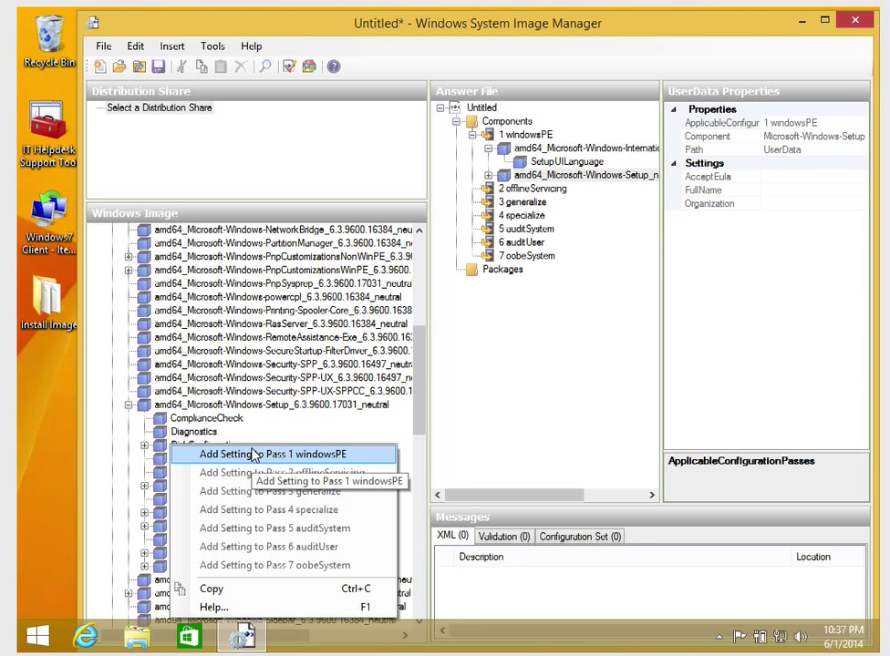
click(254, 454)
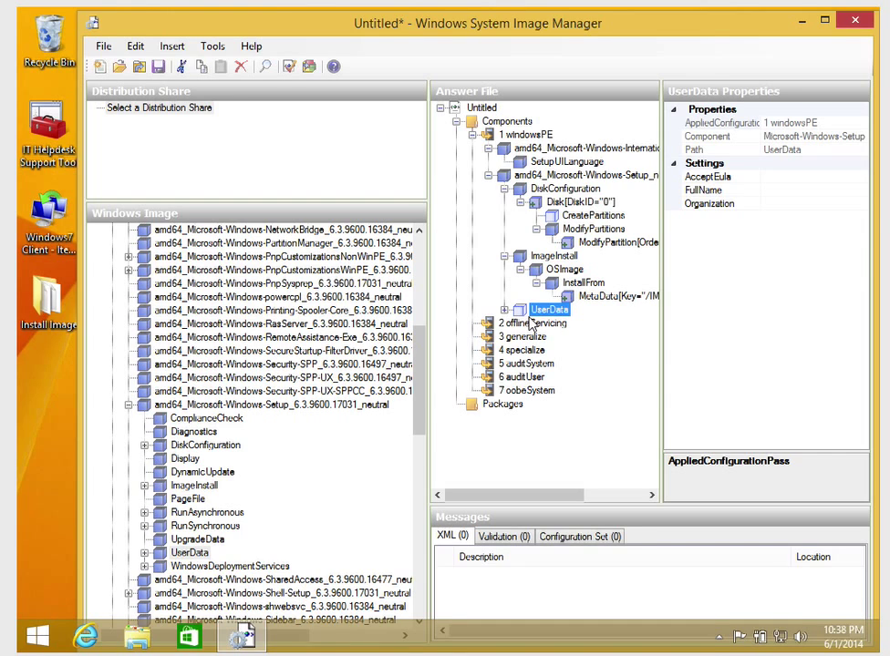
- Set AcceptEula to true, enter the user's full name, and set Organization to Adatum
click(795, 178)
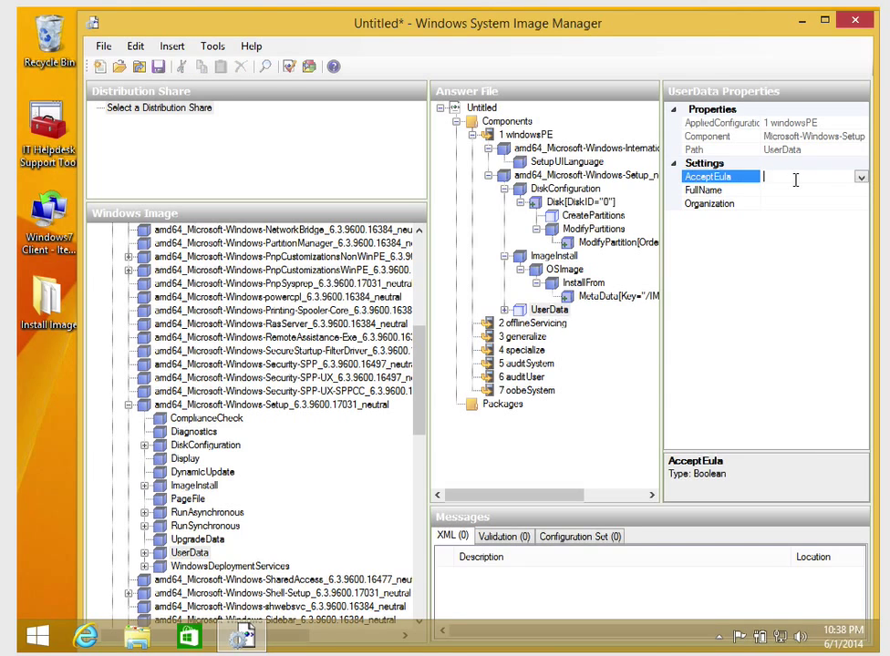
click(861, 178)
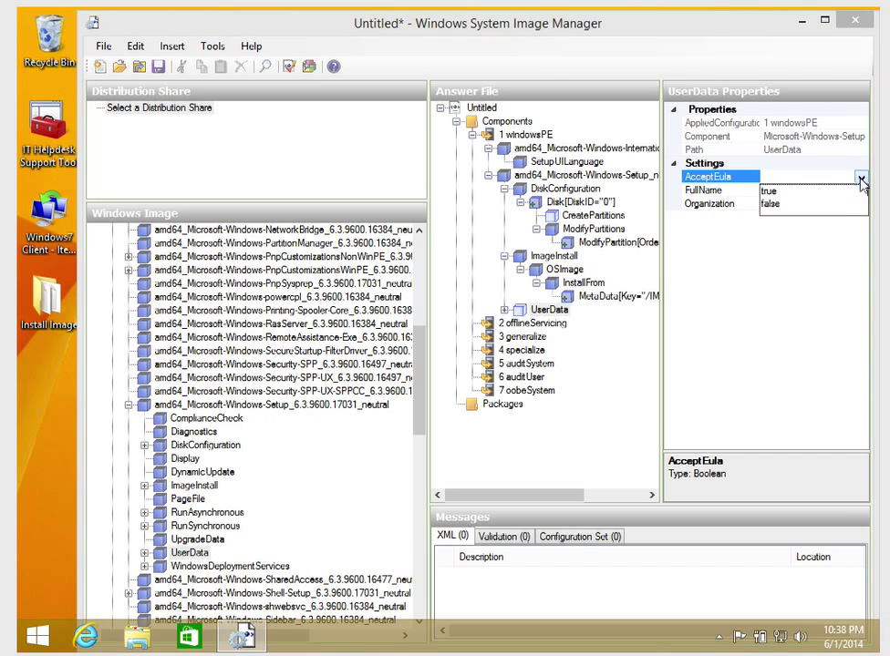
click(828, 192)
click(782, 191)
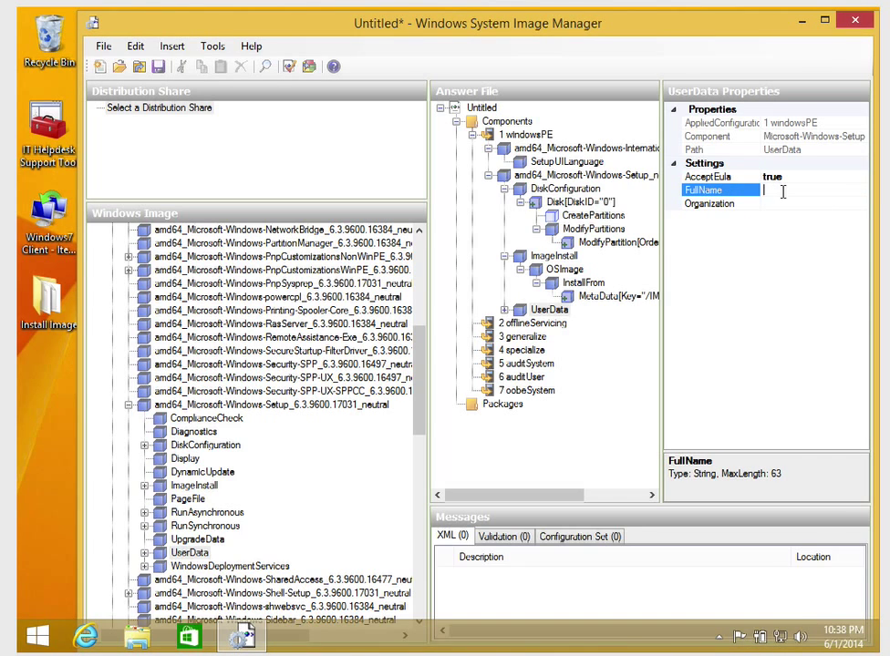
text(Adatum User)
click(785, 205)
text(Adat)
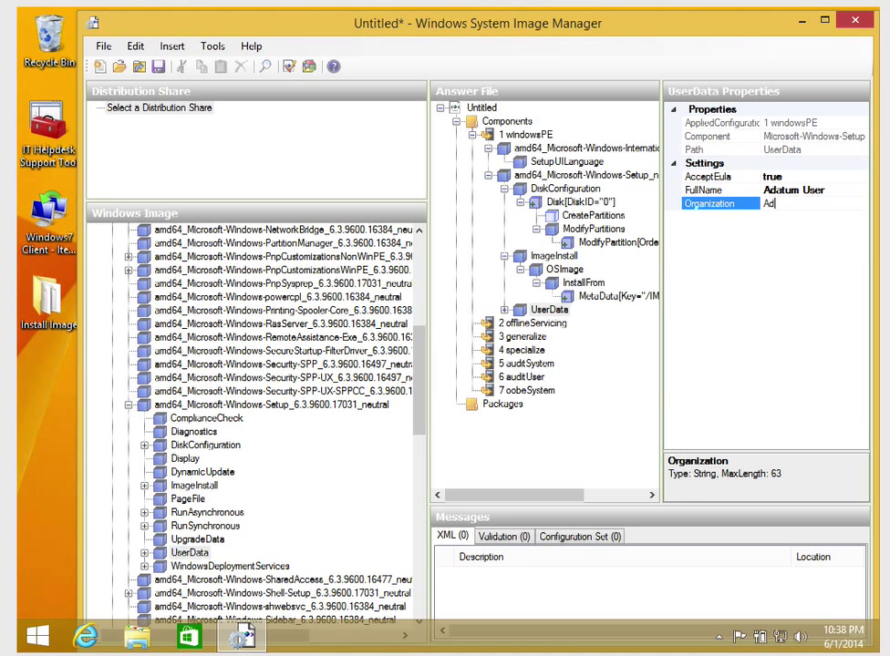
text(um)
key(Return)
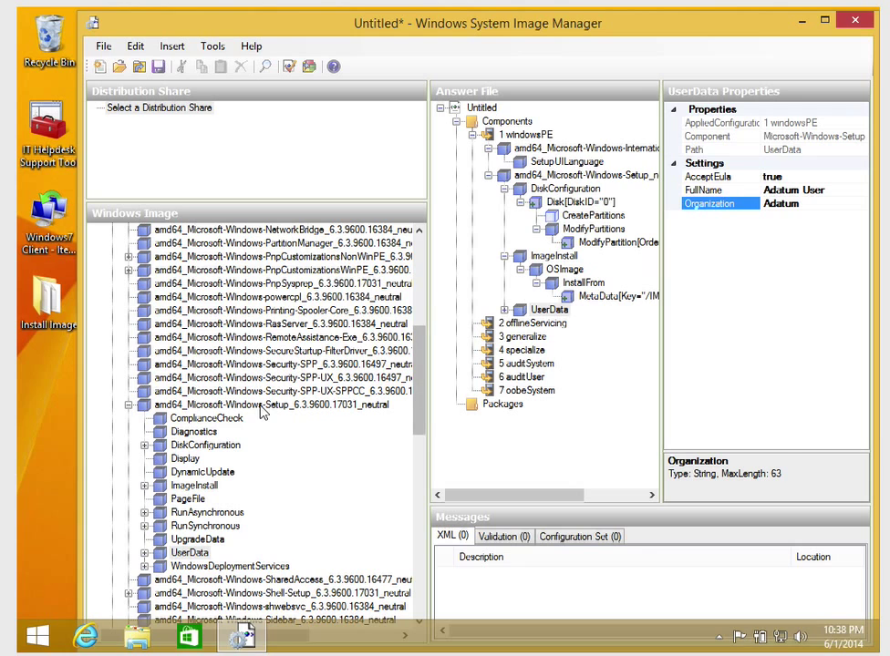
- Collapse the Setup and International components in the catalog and answer file
click(129, 407)
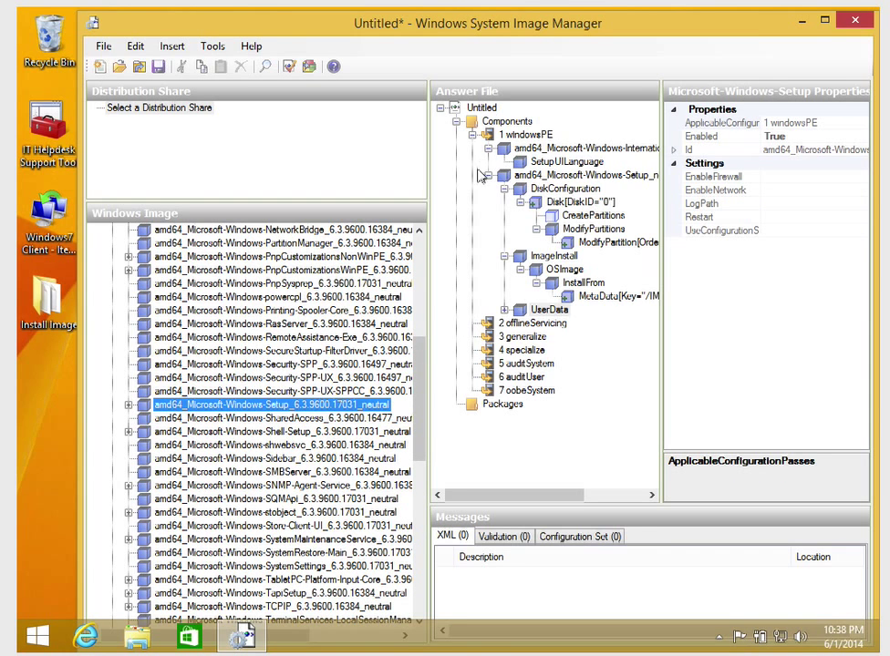
click(489, 176)
click(472, 135)
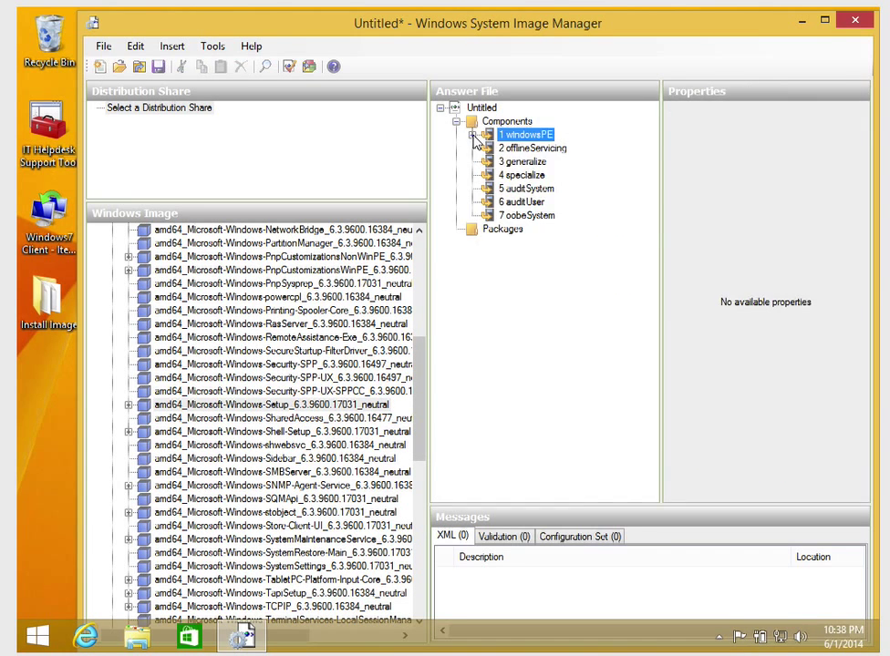
click(472, 135)
click(489, 147)
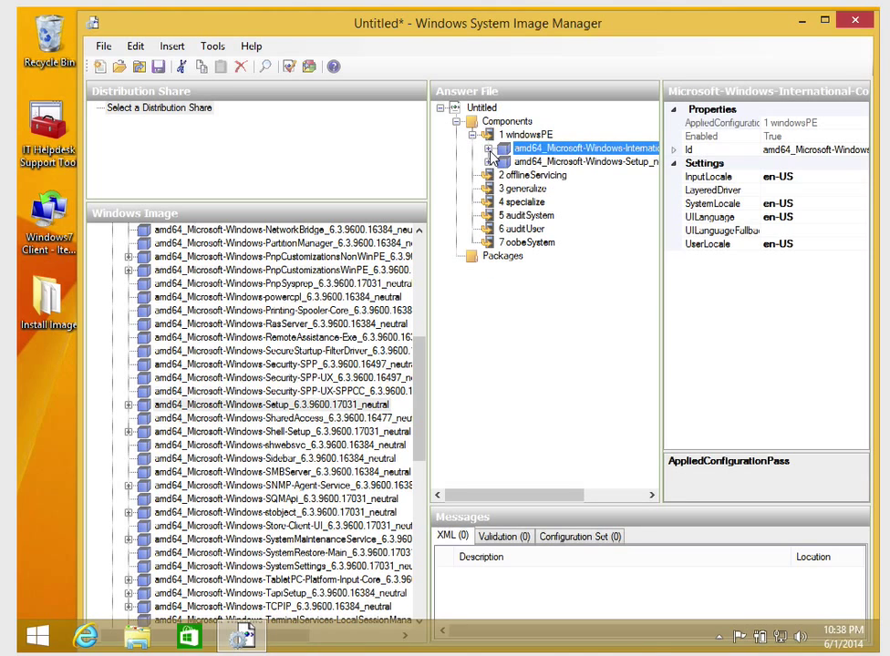
- Expand amd64_Microsoft-Windows-Shell-Setup and select its OOBE setting
click(306, 434)
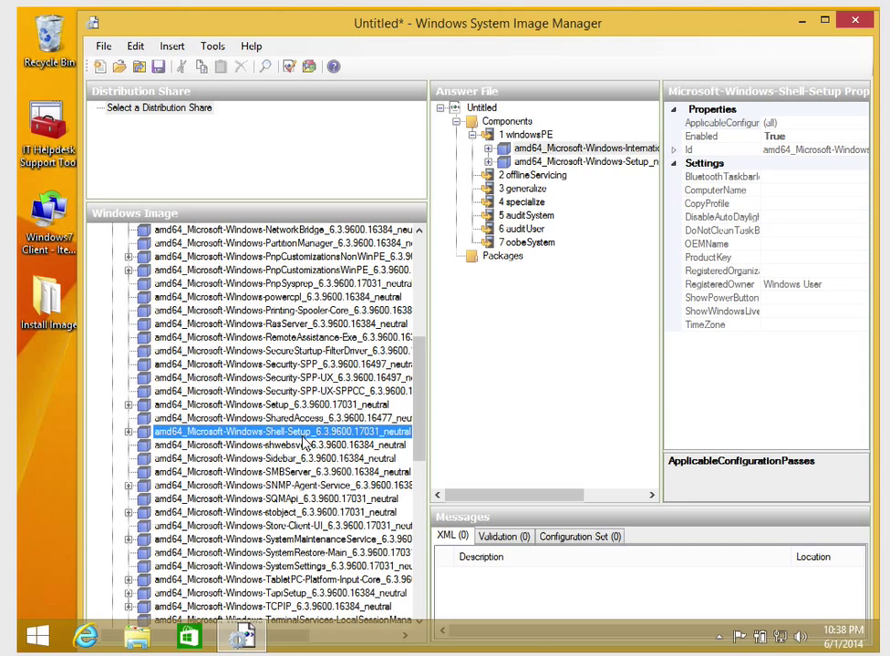
click(128, 431)
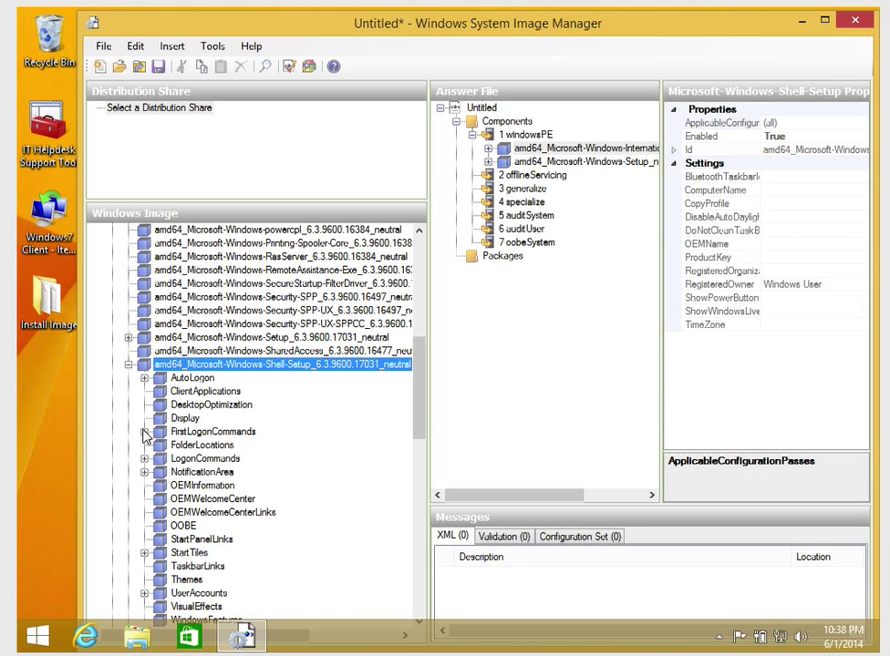
click(183, 527)
- Add Shell-Setup's OOBE settings to the 7 oobeSystem pass
right_click(159, 527)
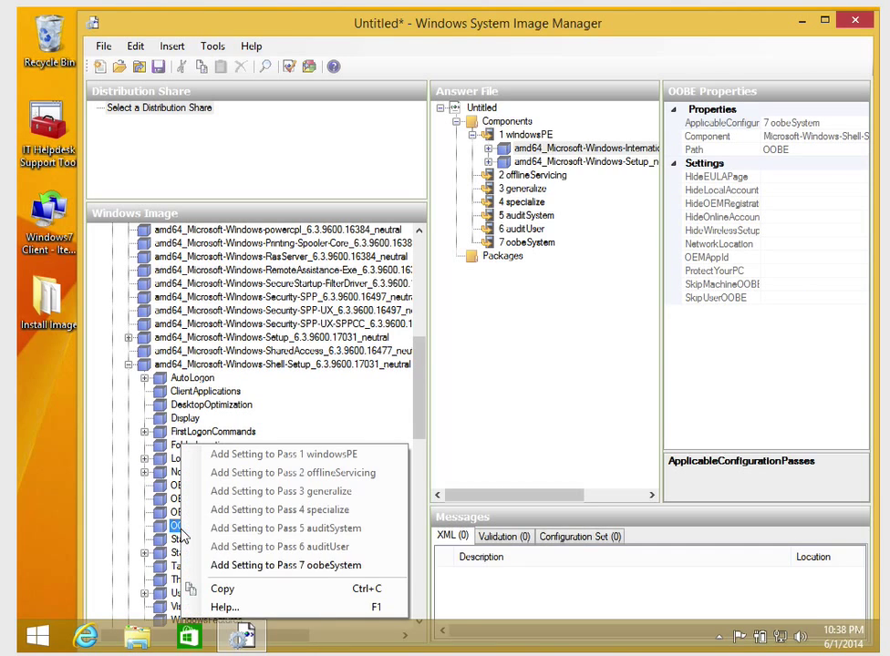
click(194, 562)
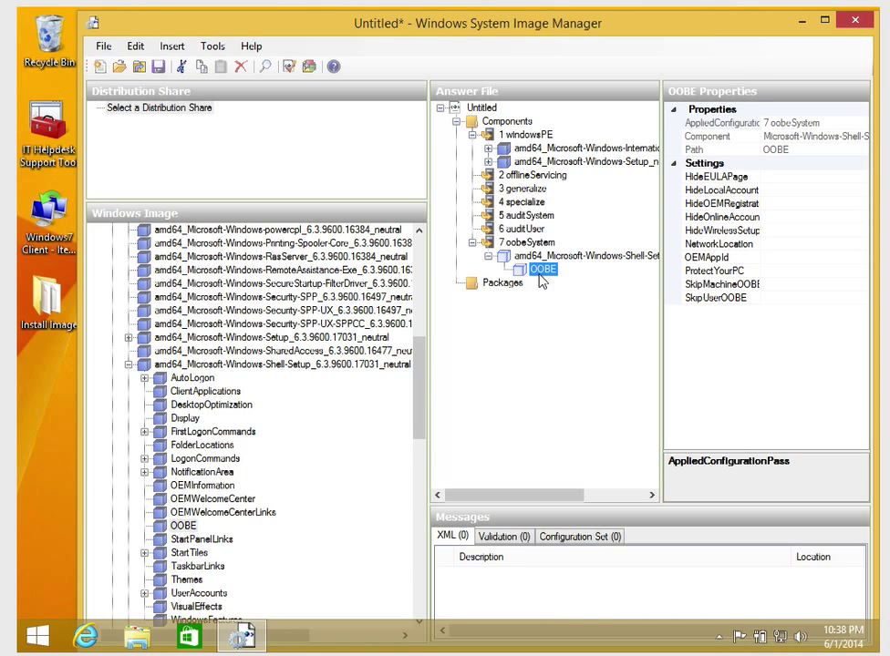
click(191, 532)
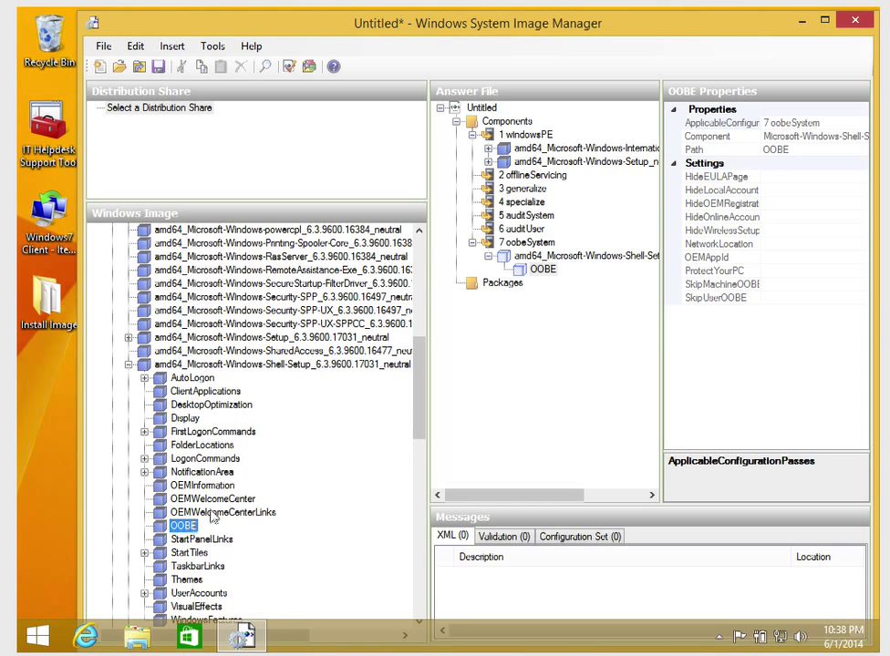
click(750, 298)
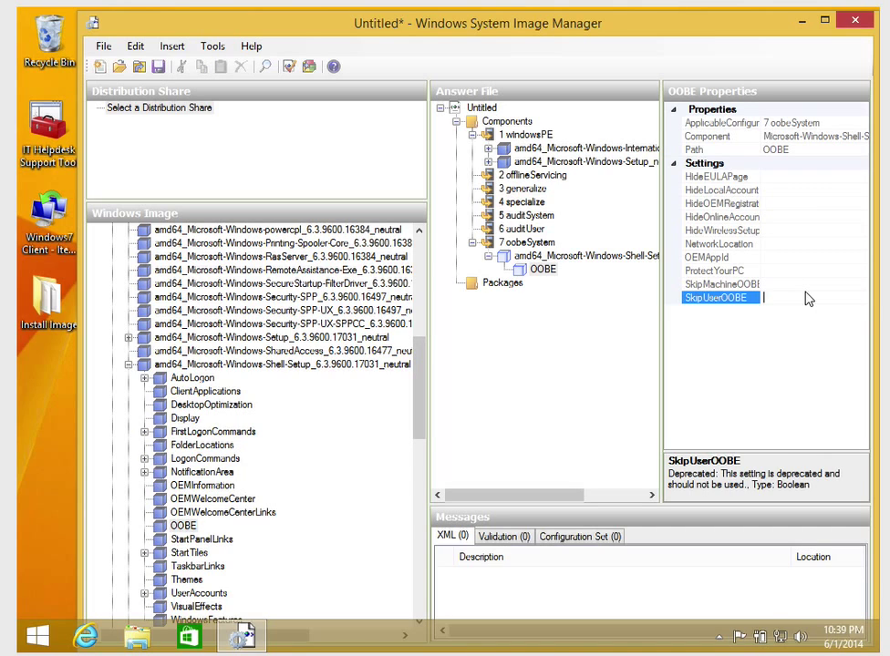
click(805, 285)
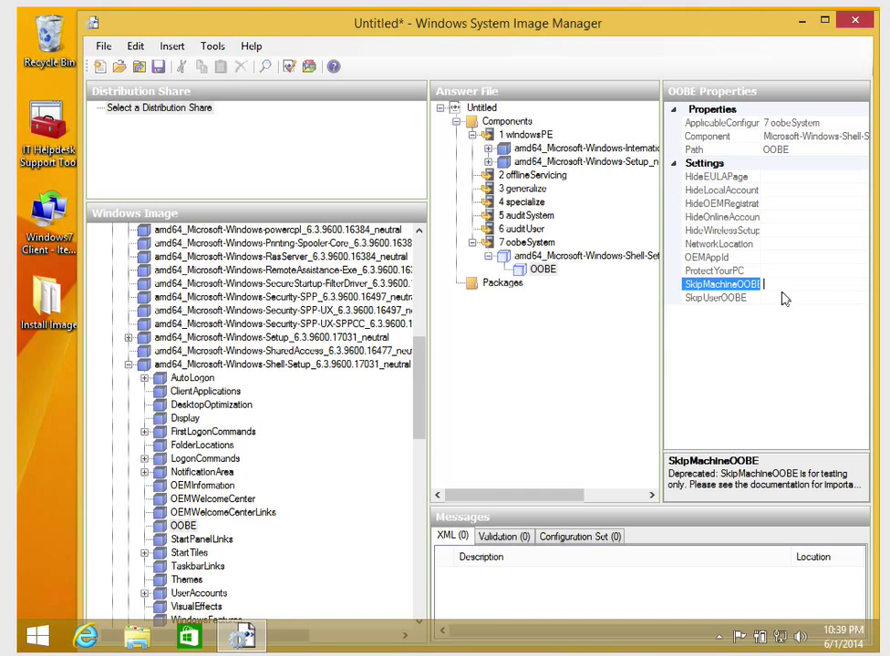
click(781, 297)
click(778, 282)
right_click(779, 283)
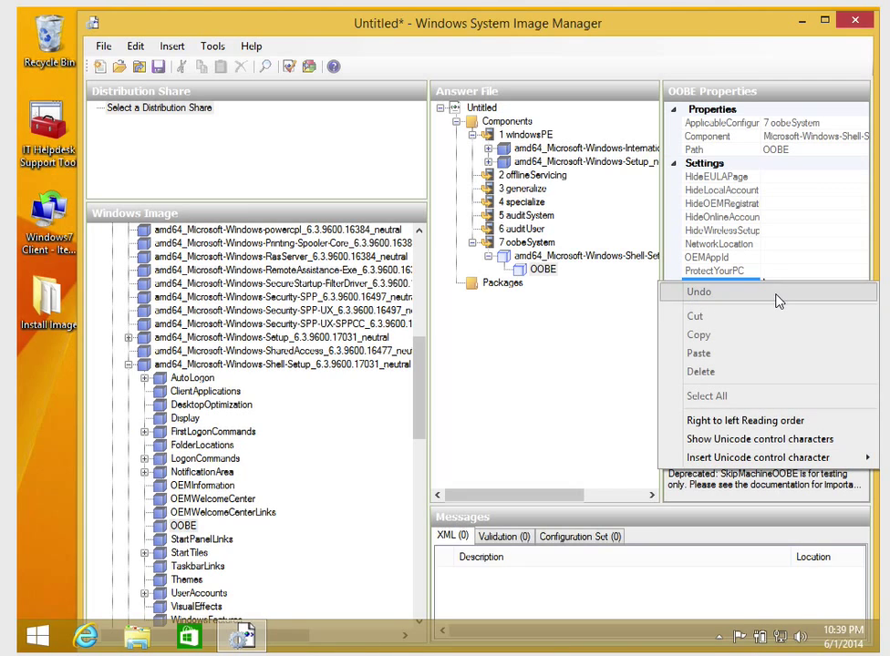
click(730, 268)
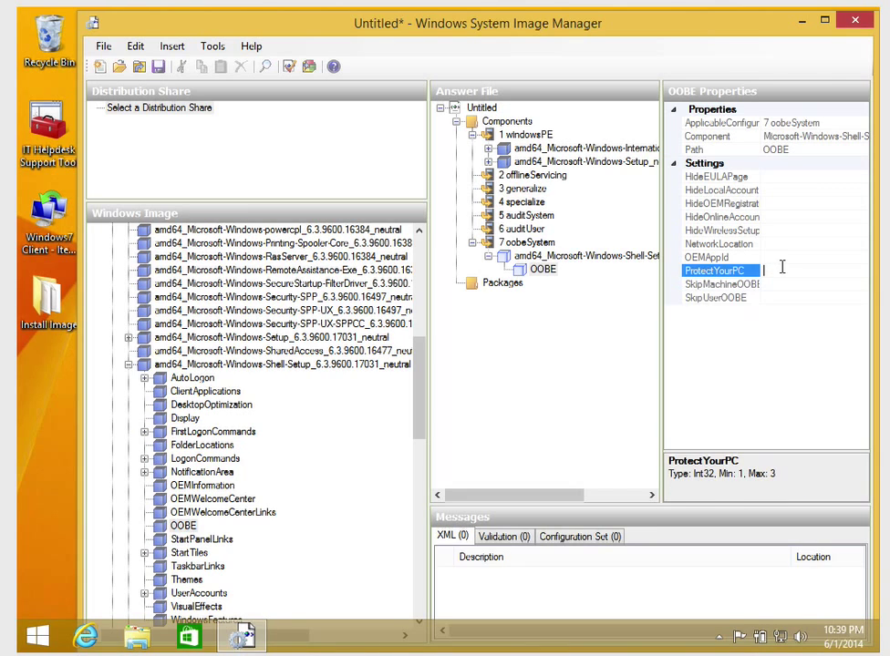
- Set SkipMachineOOBE to true in the answer file's OOBE settings
click(558, 258)
click(547, 271)
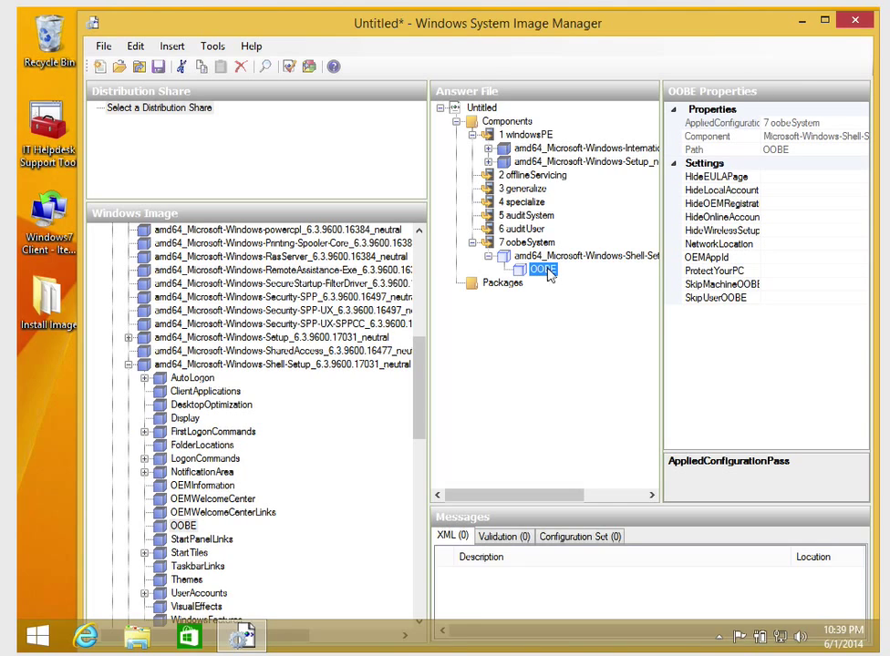
click(747, 285)
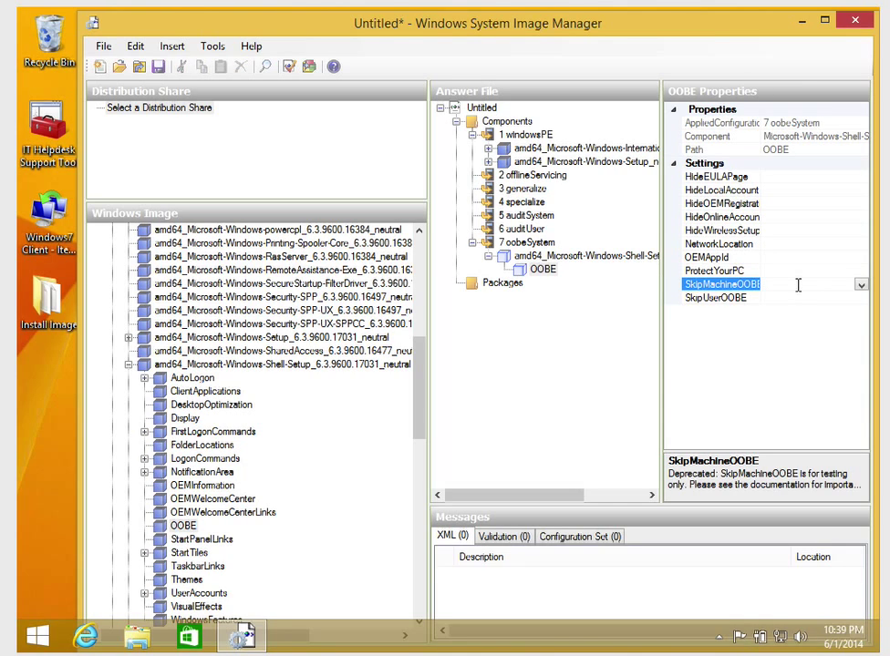
click(860, 285)
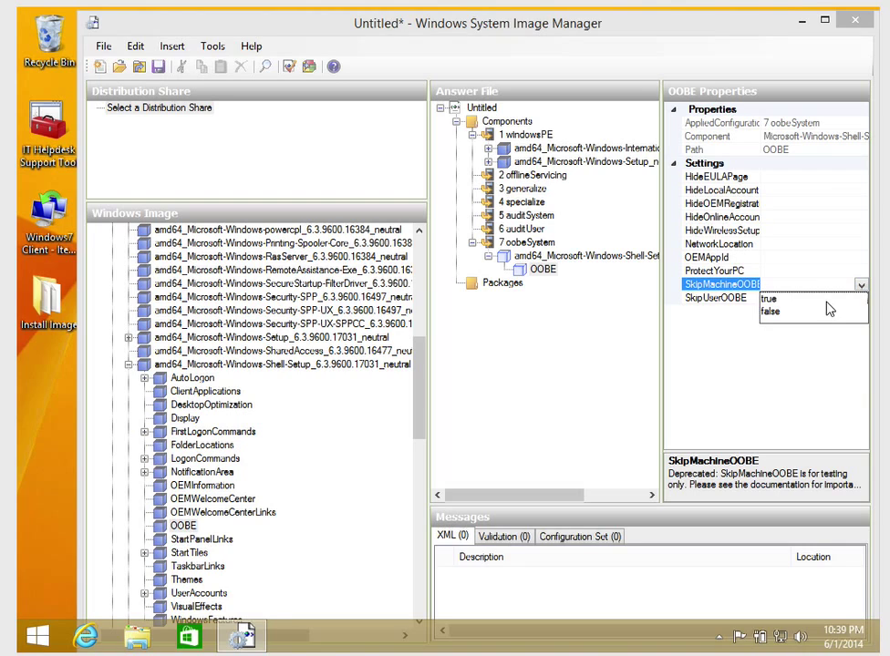
click(811, 298)
drag(574, 257, 603, 266)
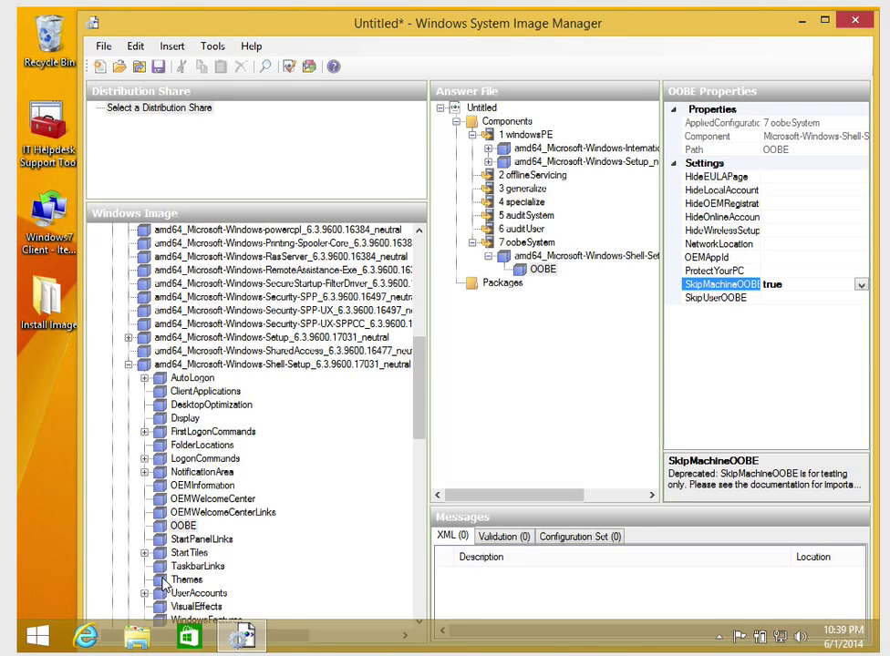
- Set SkipUserOOBE to true in the answer file's OOBE settings
click(183, 526)
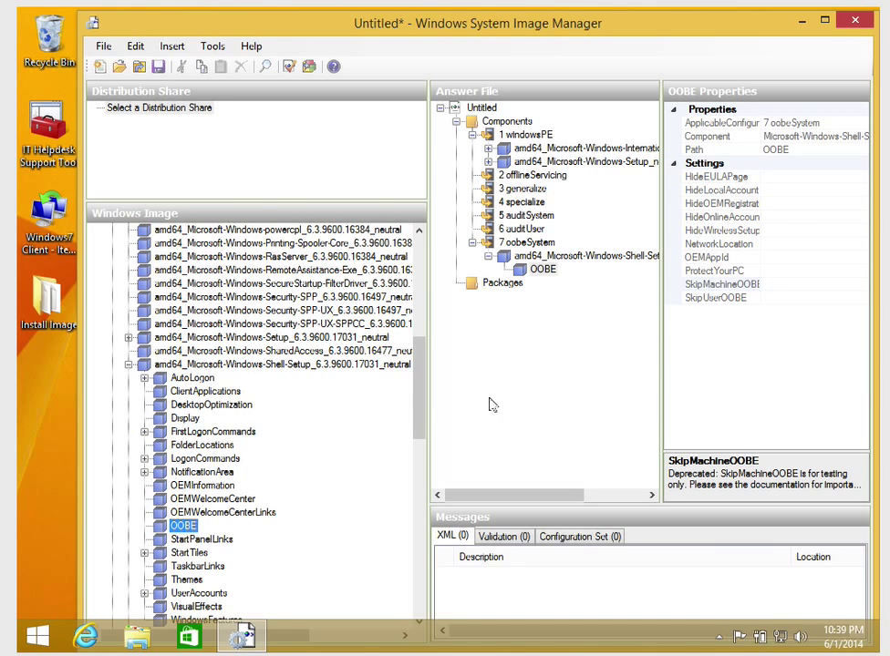
click(797, 271)
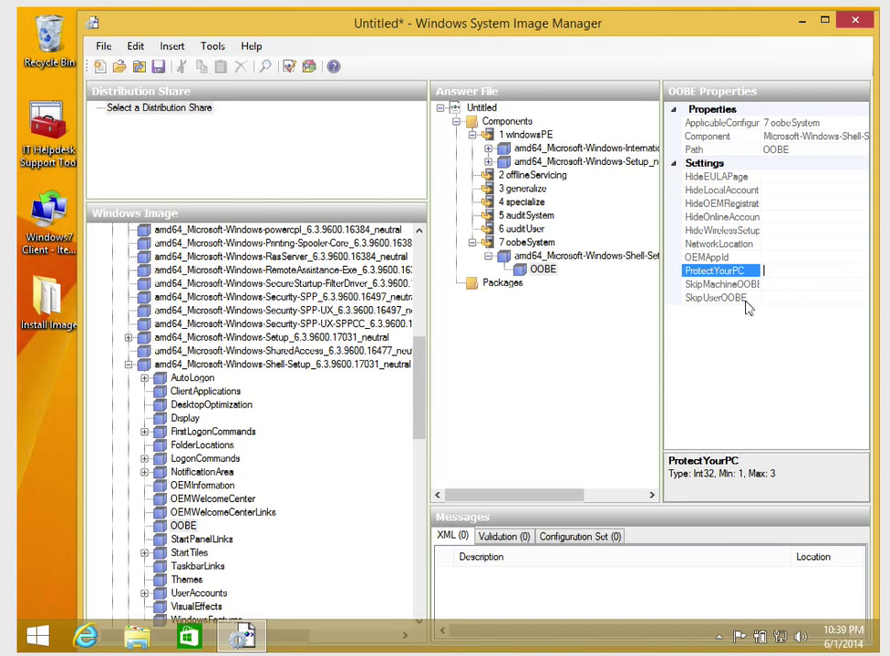
click(547, 256)
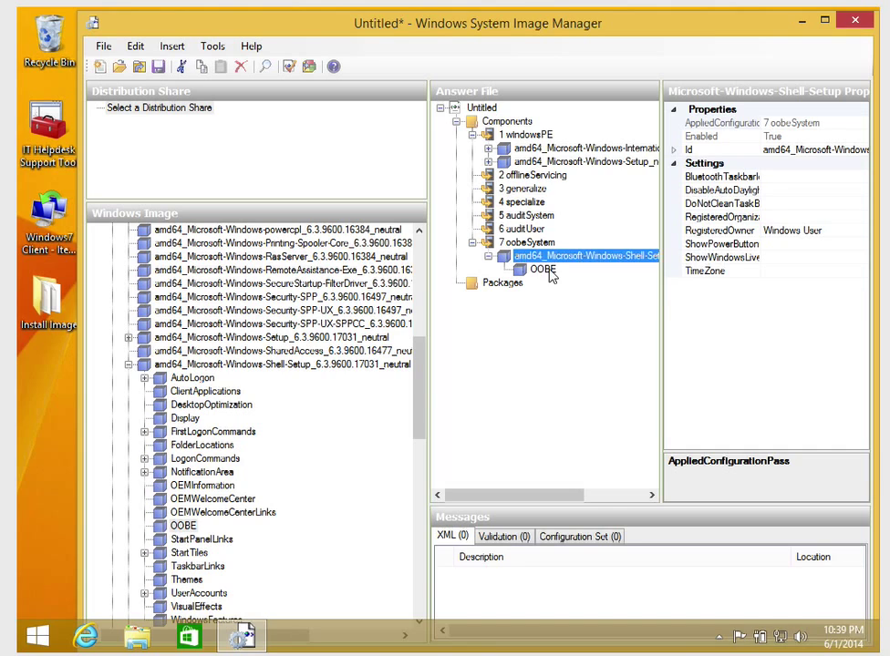
click(550, 272)
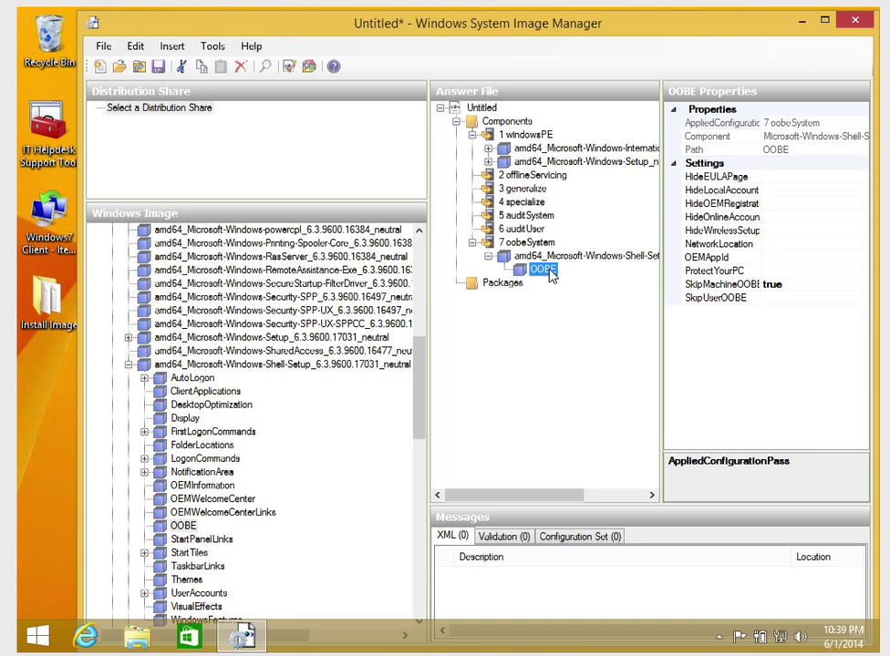
click(810, 298)
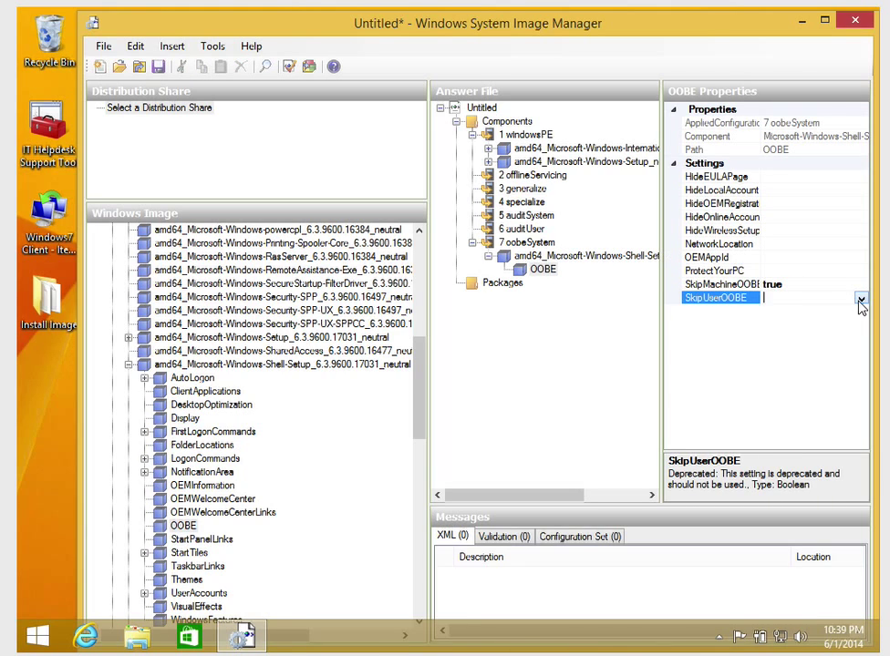
click(860, 298)
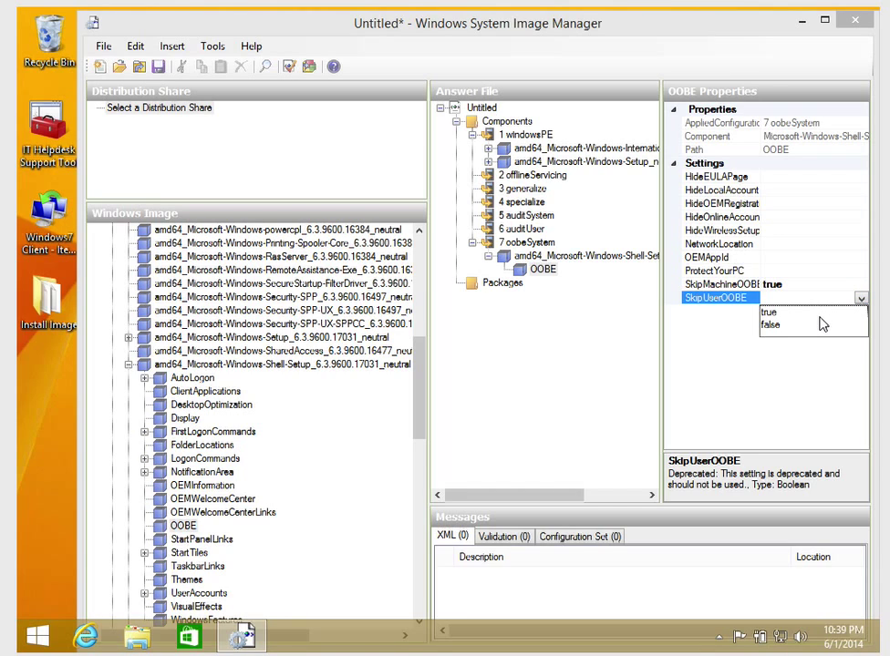
click(773, 311)
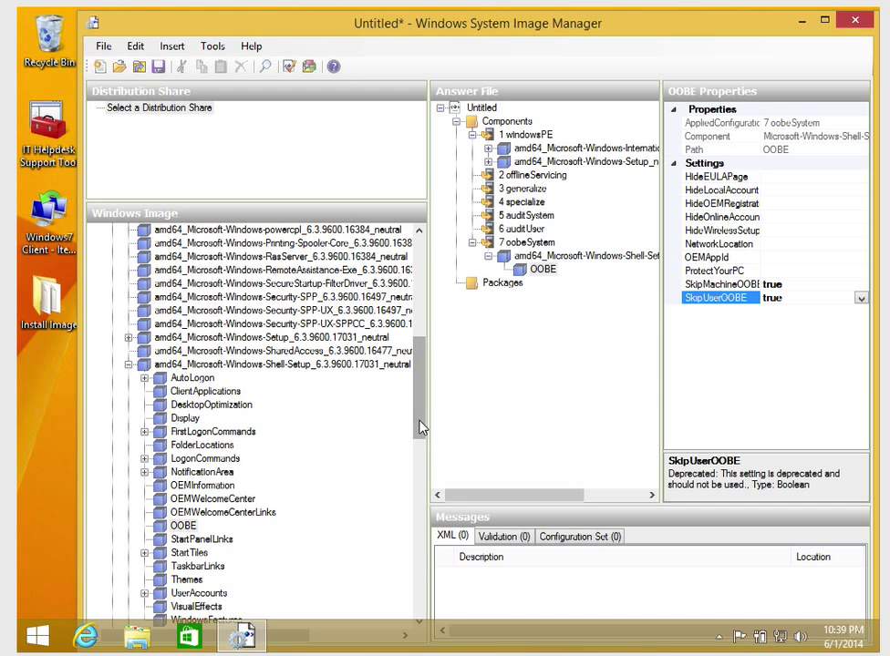
drag(420, 423, 417, 456)
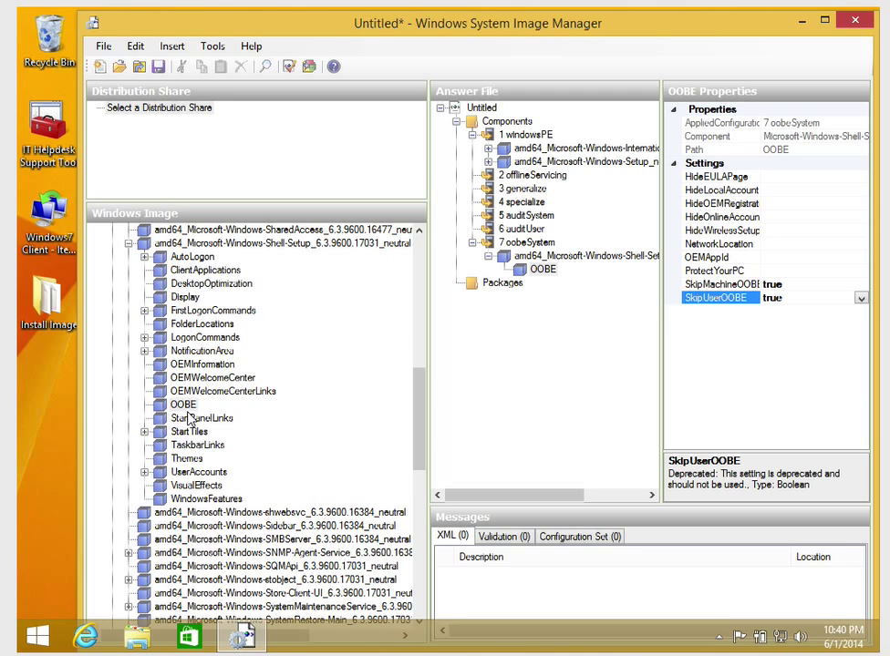
- Add LocalAccount from UserAccounts > LocalAccounts to the 7 oobeSystem pass
click(145, 472)
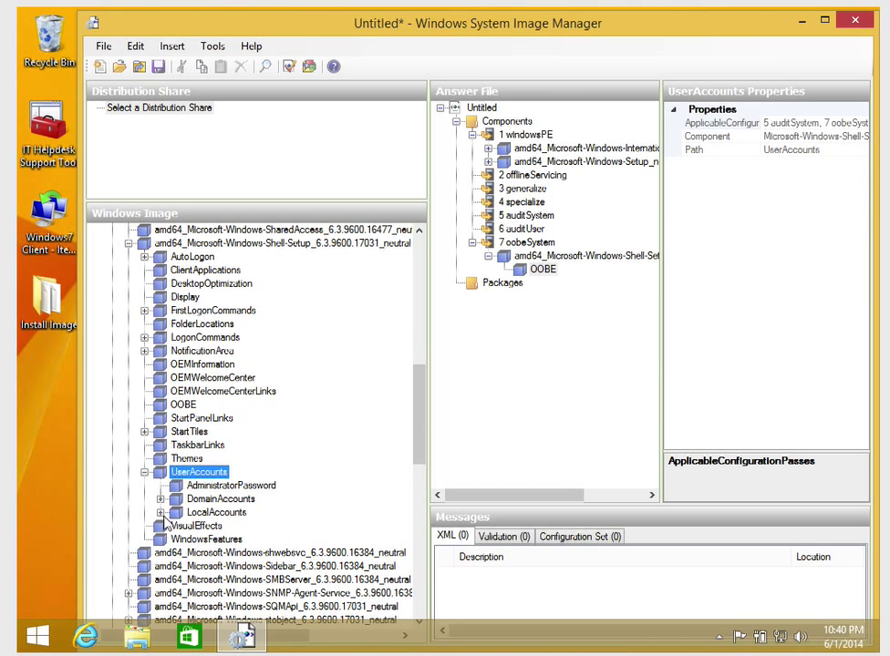
click(161, 513)
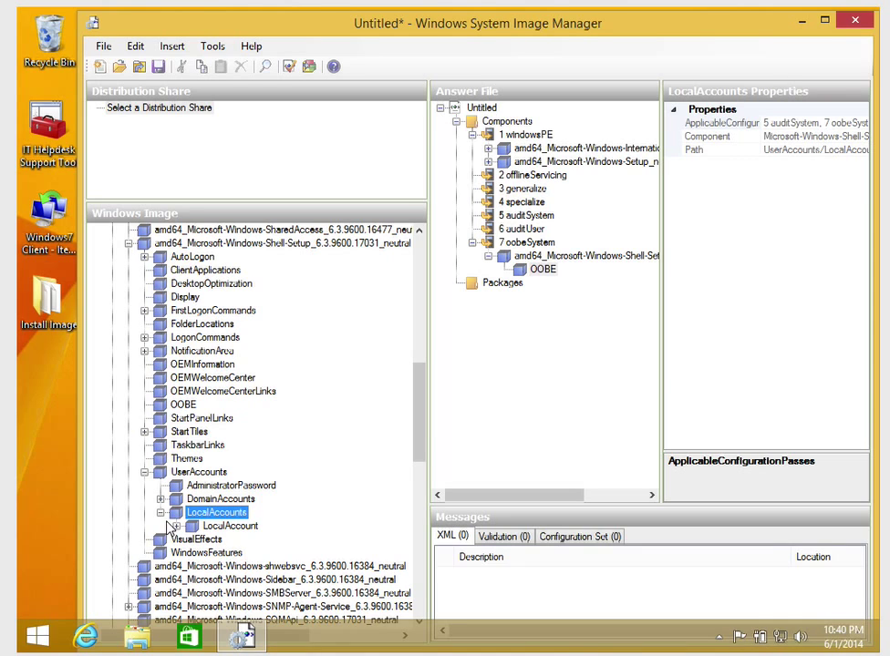
click(176, 527)
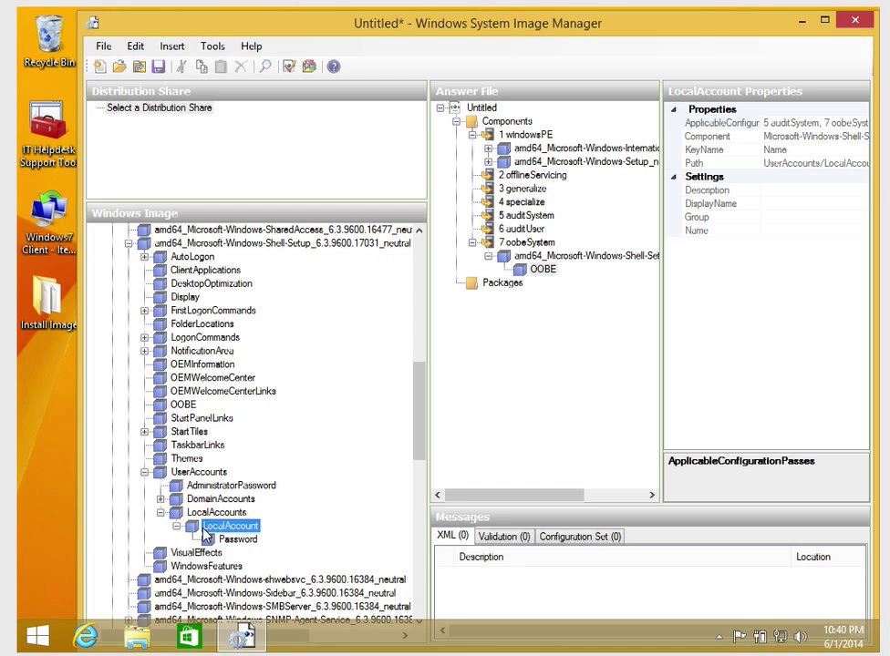
right_click(206, 536)
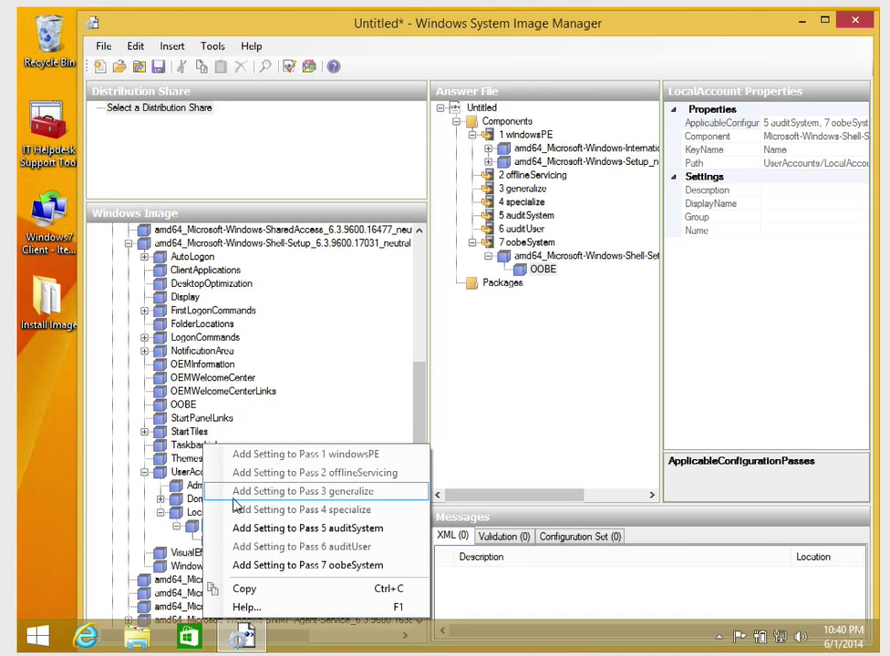
click(273, 565)
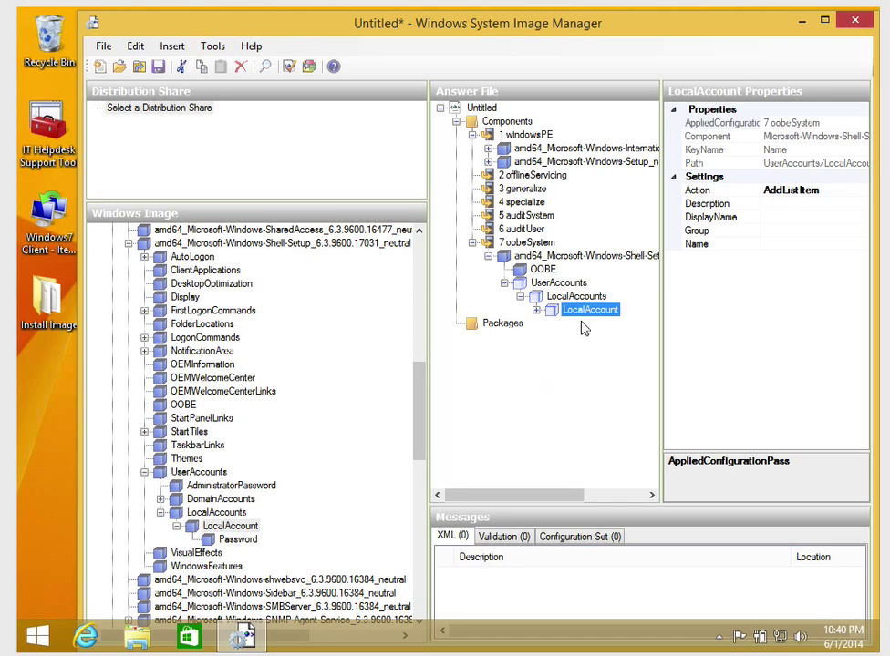
- Fill in Description 'Local Admin', DisplayName 'Admin', Group 'Administrators' and Name 'Admin'
click(803, 203)
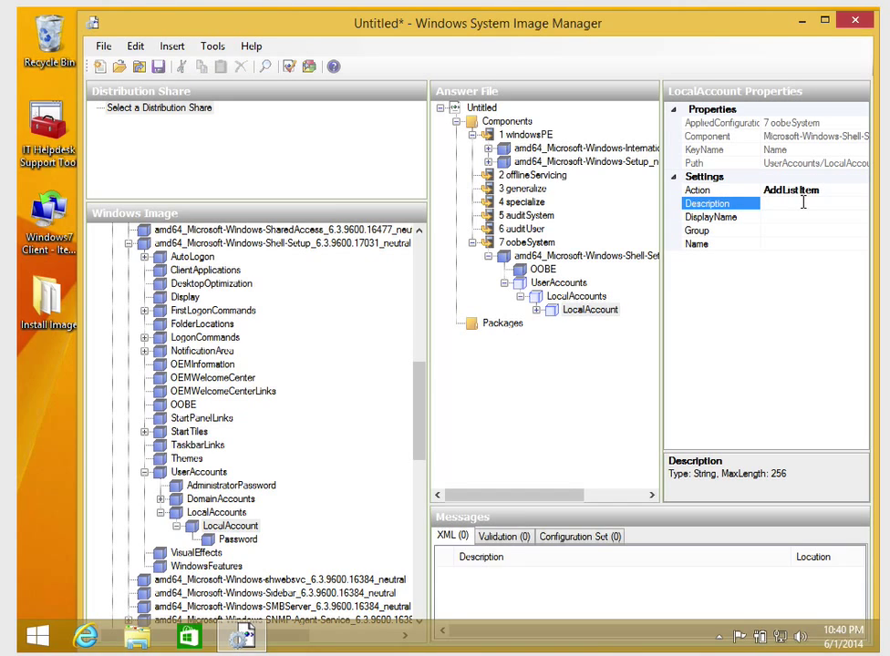
text(Local Admin)
click(747, 215)
click(802, 217)
text(Admin)
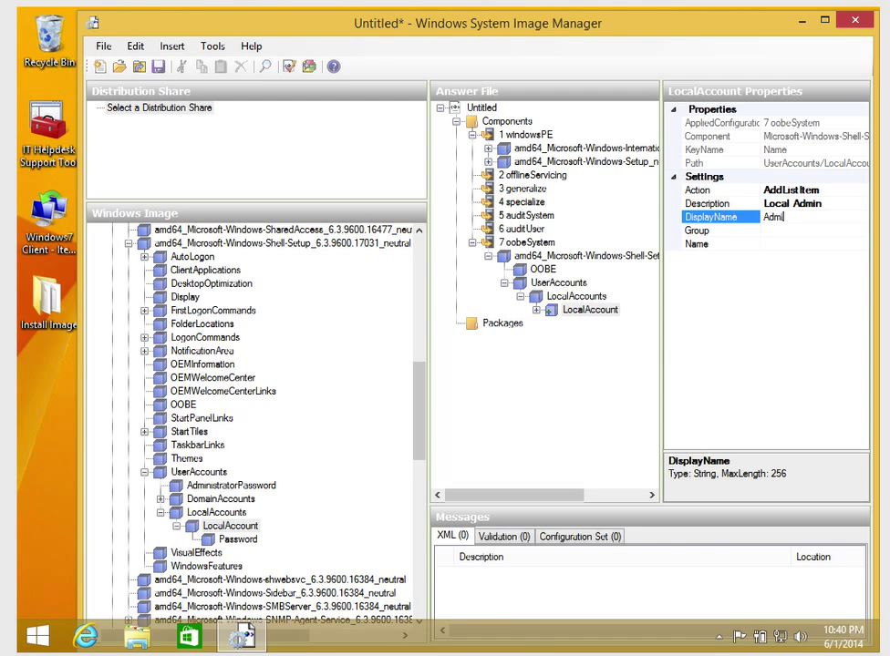
click(792, 231)
text(Adm)
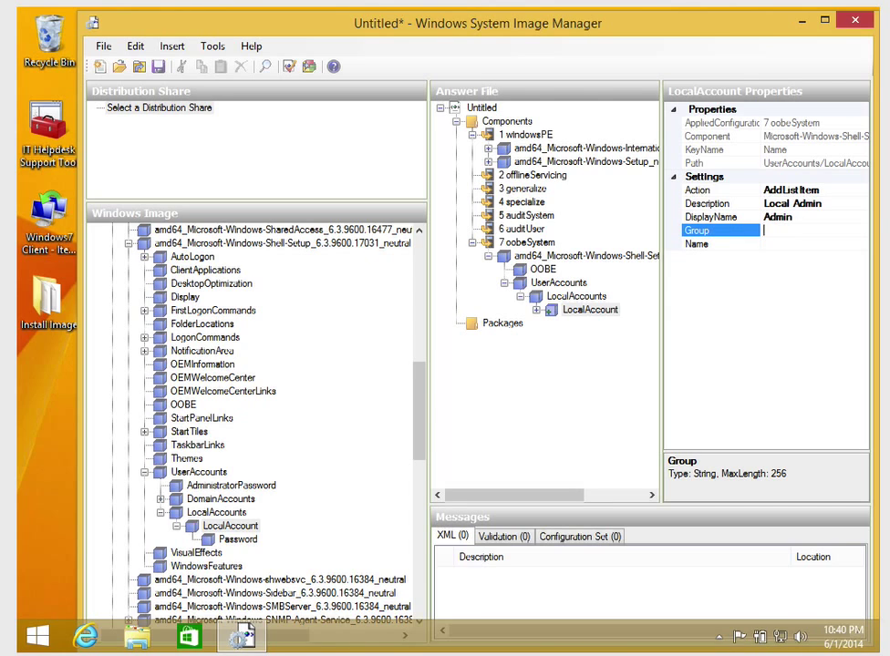
text(inistrators)
click(784, 244)
text(A)
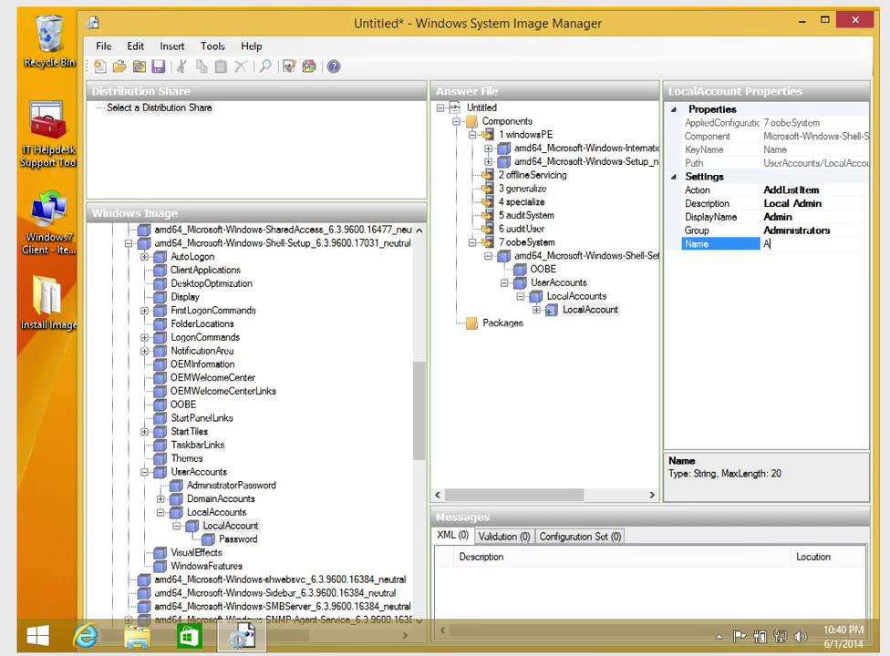
text(dmin)
click(861, 312)
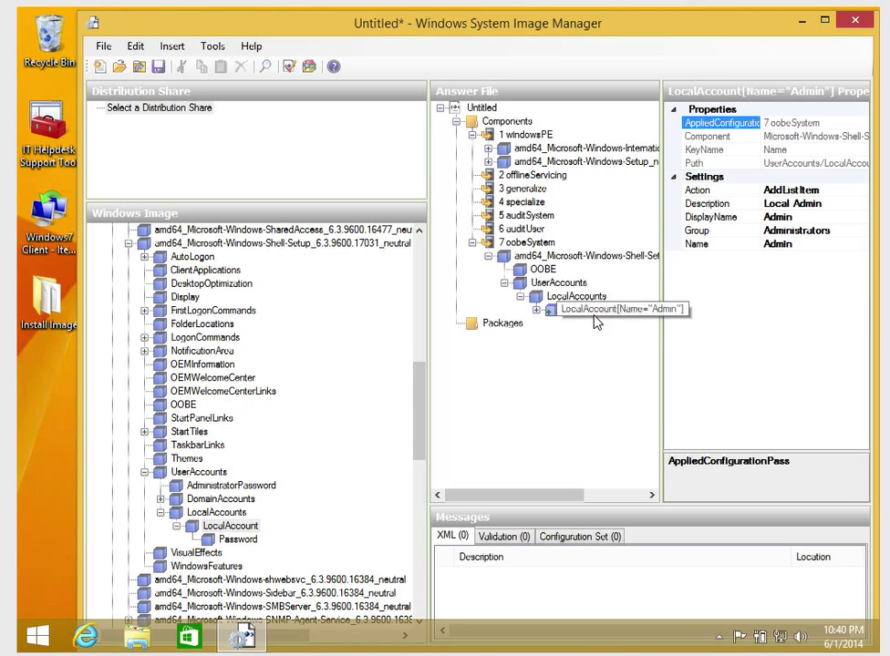
- Enter the Admin account's password value, then collapse the oobeSystem and windowsPE passes
right_click(544, 316)
click(536, 310)
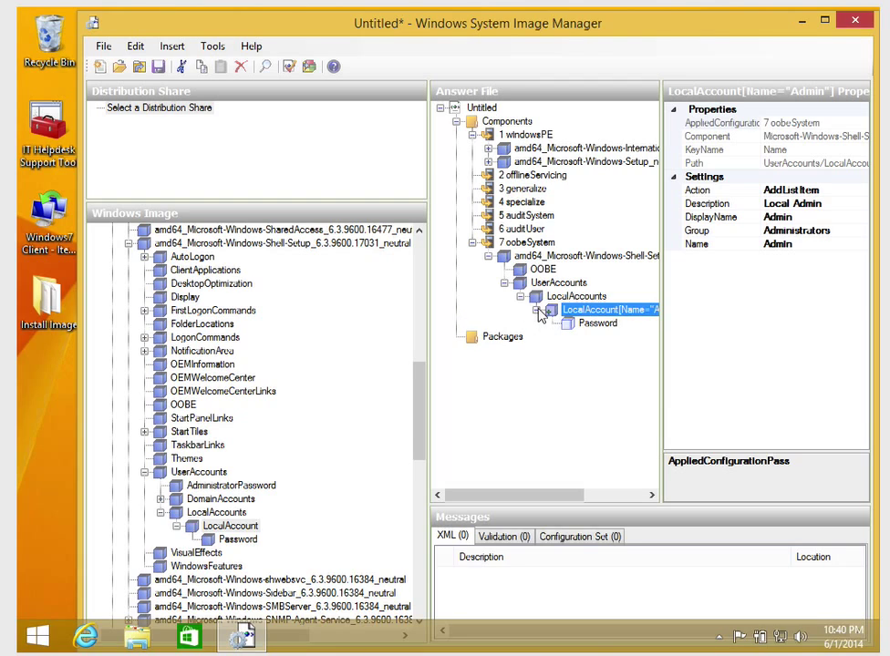
click(594, 322)
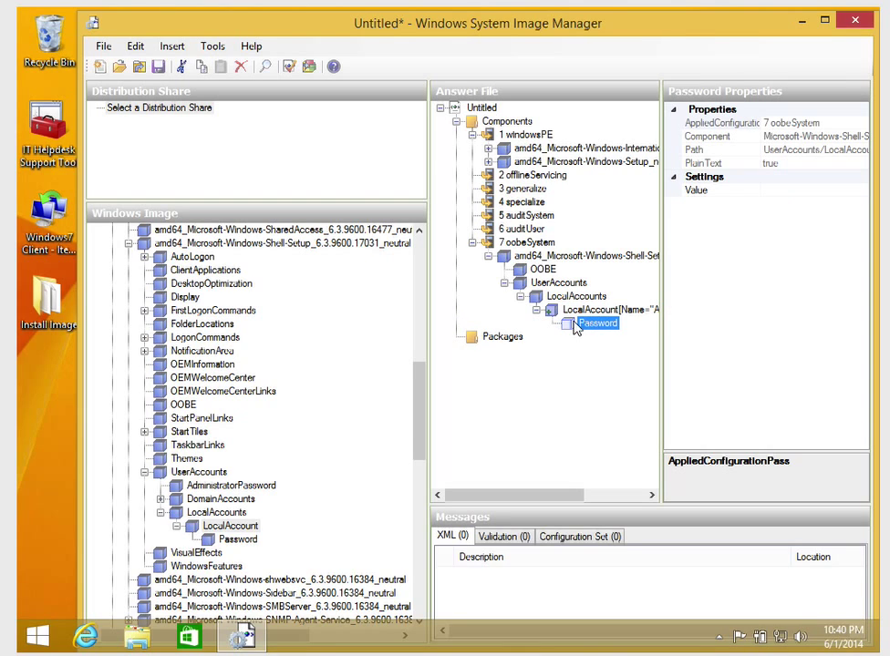
click(799, 191)
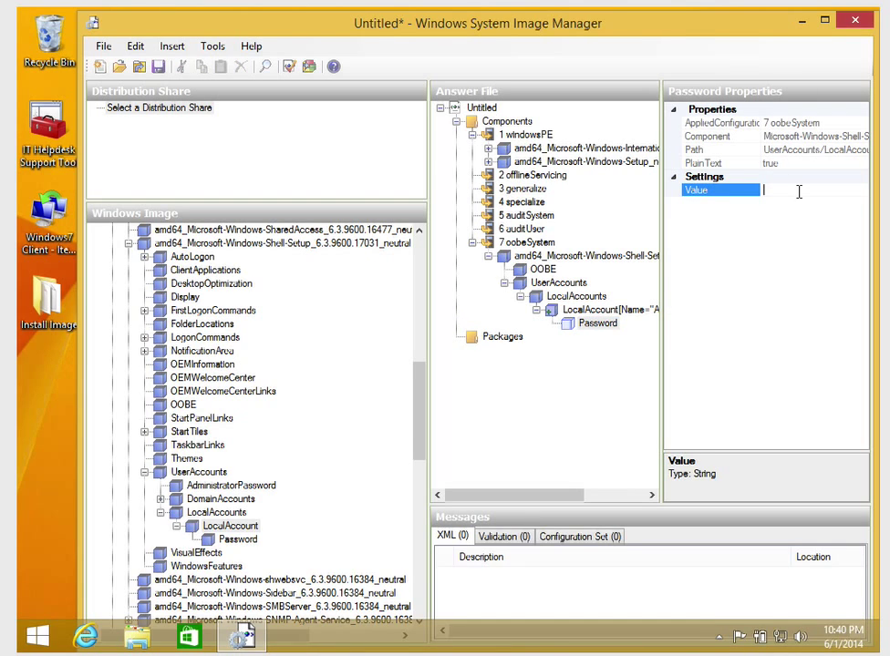
key(Return)
click(472, 243)
click(473, 134)
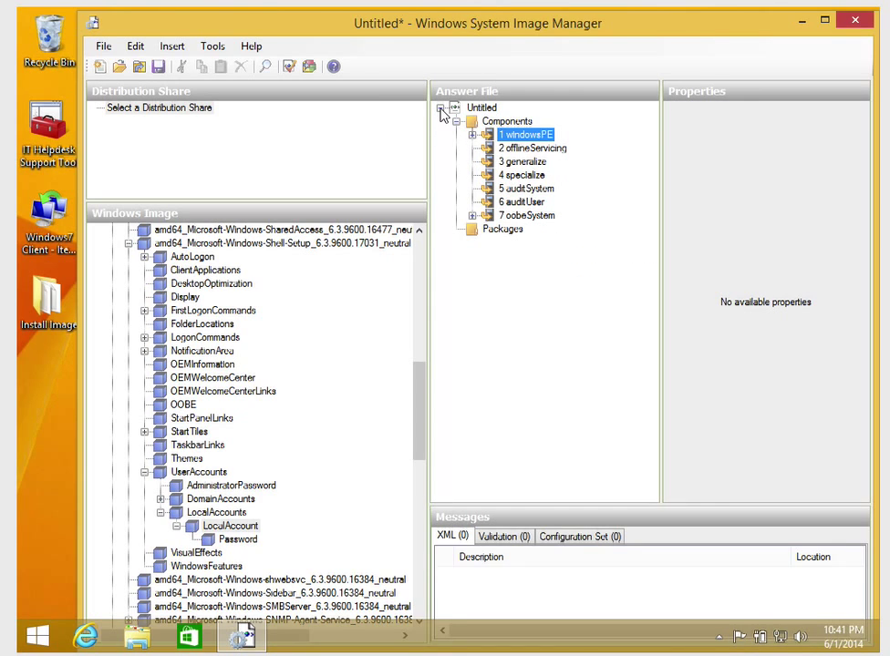
- Start saving the answer file with File > Save Answer File, targeting the Desktop
click(128, 244)
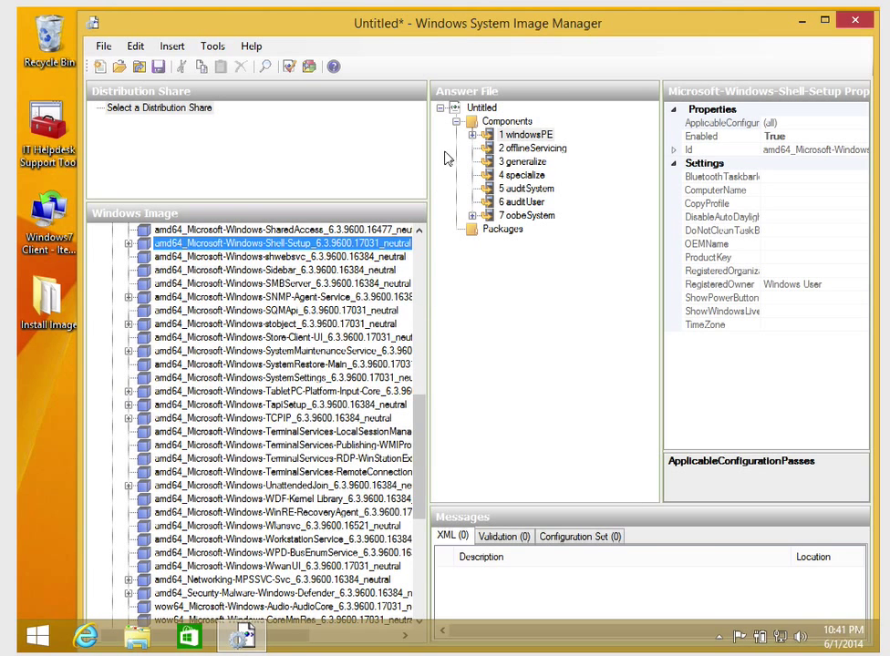
click(482, 107)
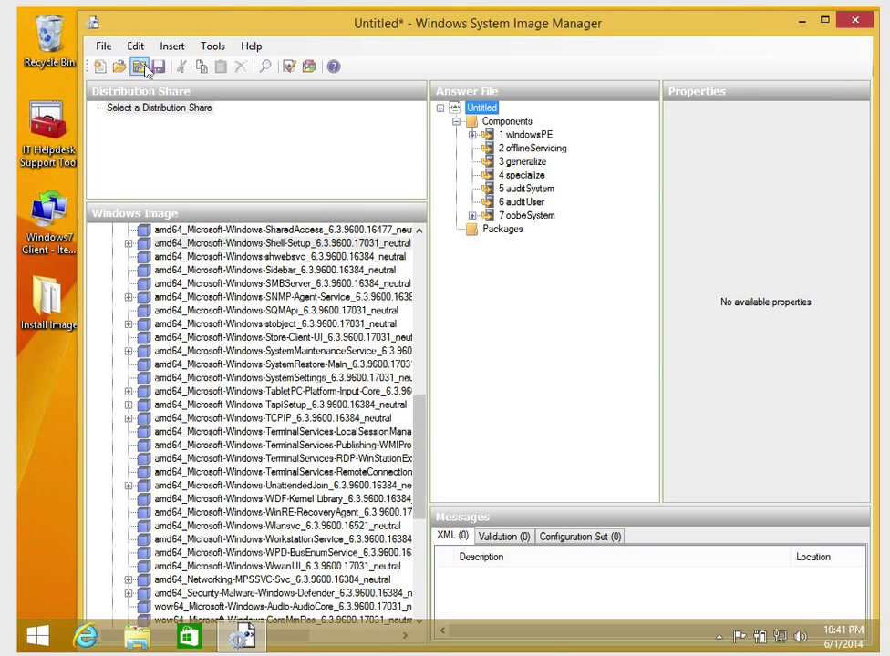
click(103, 45)
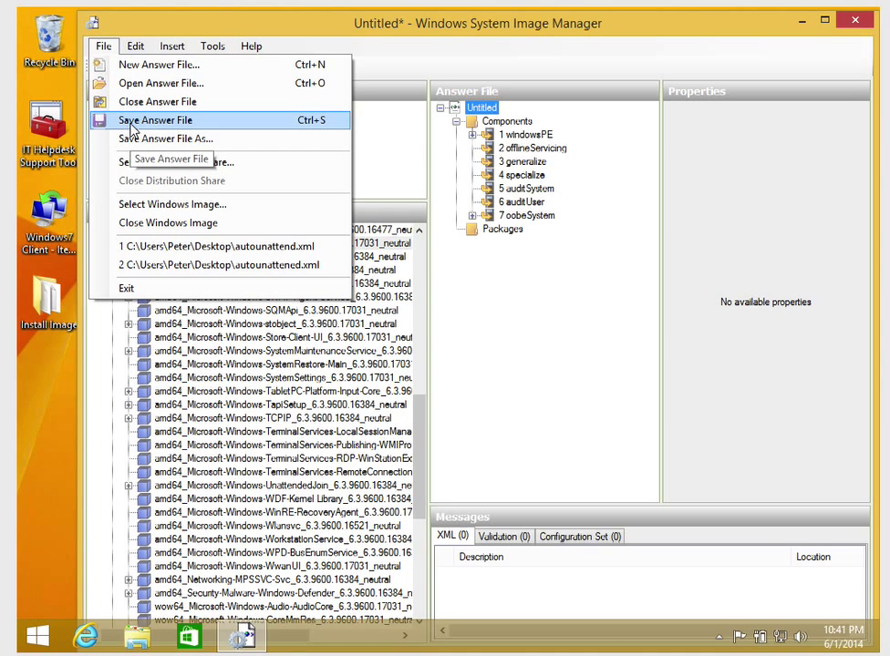
click(130, 129)
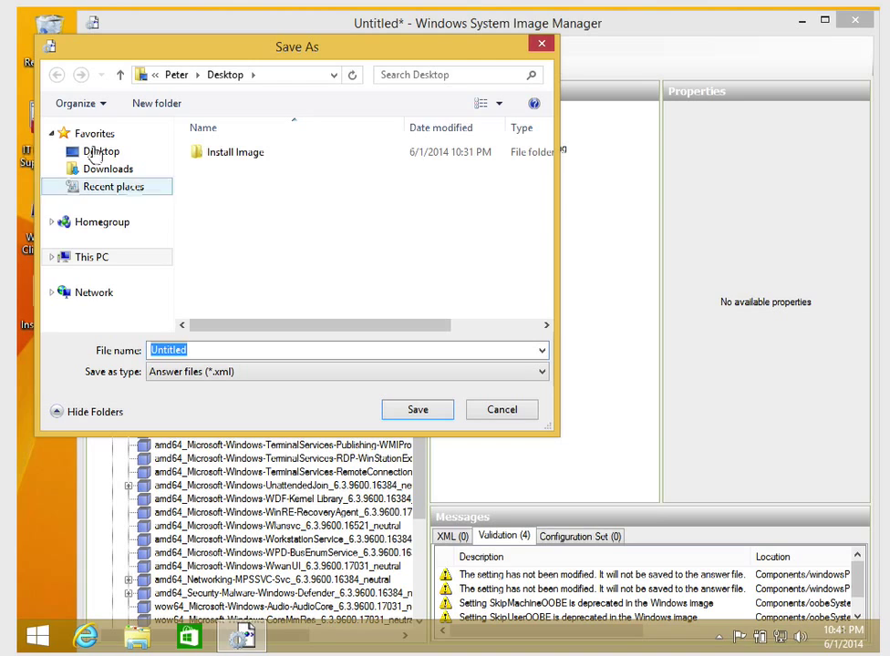
click(97, 155)
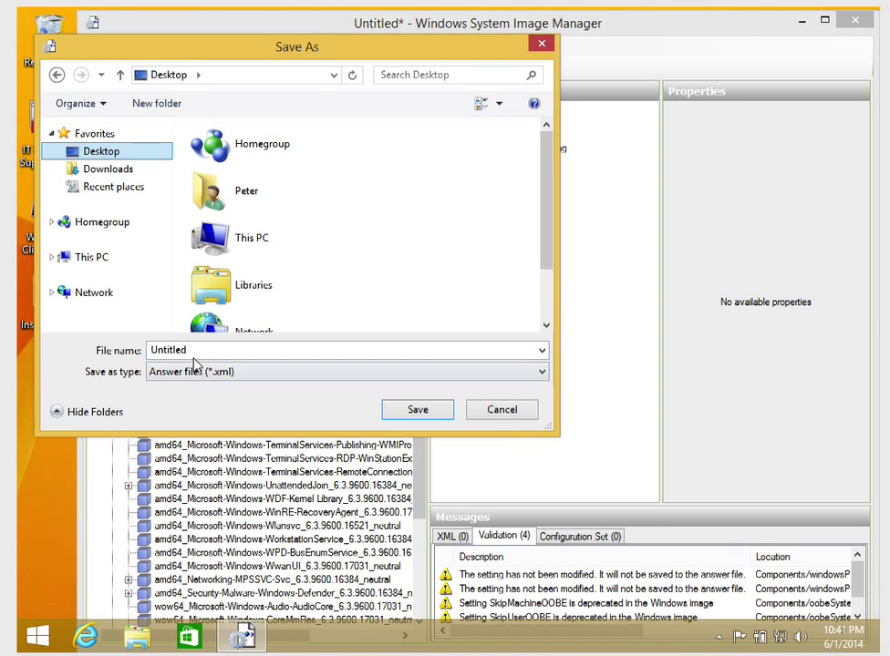
- Enter 'Autounttend' as the answer file's name
click(196, 352)
text(Au)
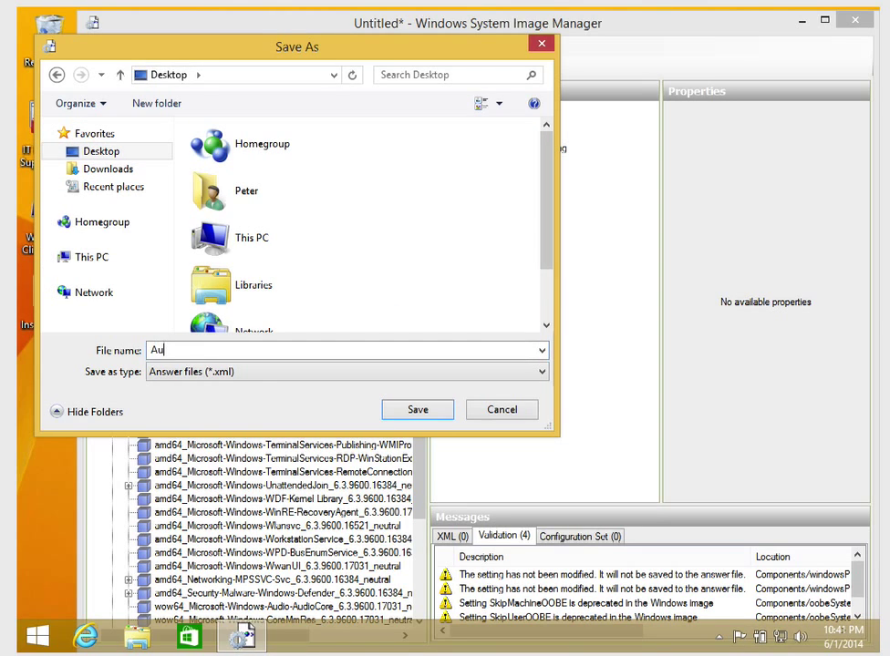
text(tounteend)
key(BackSpace)
key(BackSpace)
text(nd)
key(BackSpace)
key(BackSpace)
key(BackSpace)
key(BackSpace)
text(un)
text(tend)
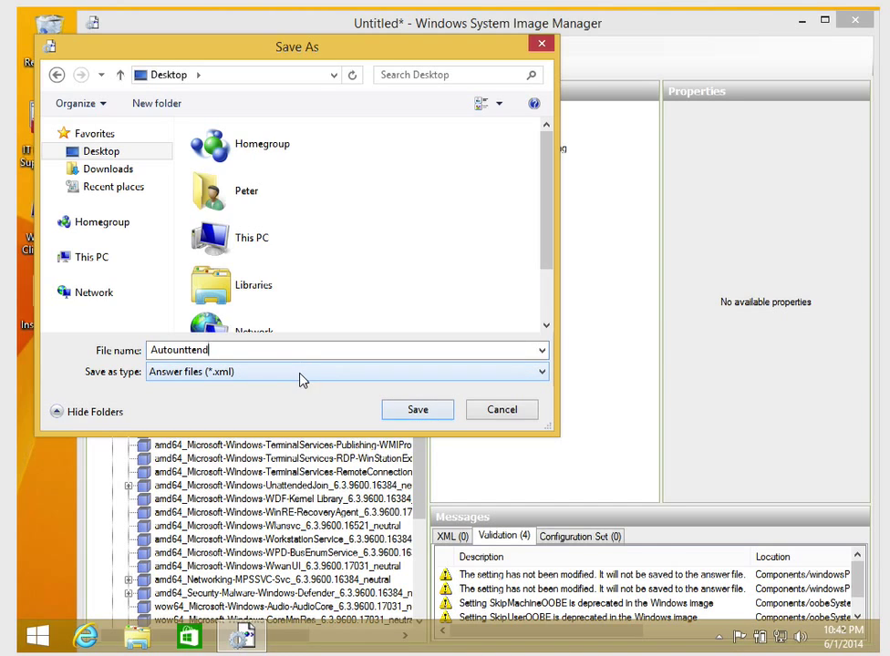
- Save Autounttend.xml and review the XML, validation and configuration set messages
click(406, 420)
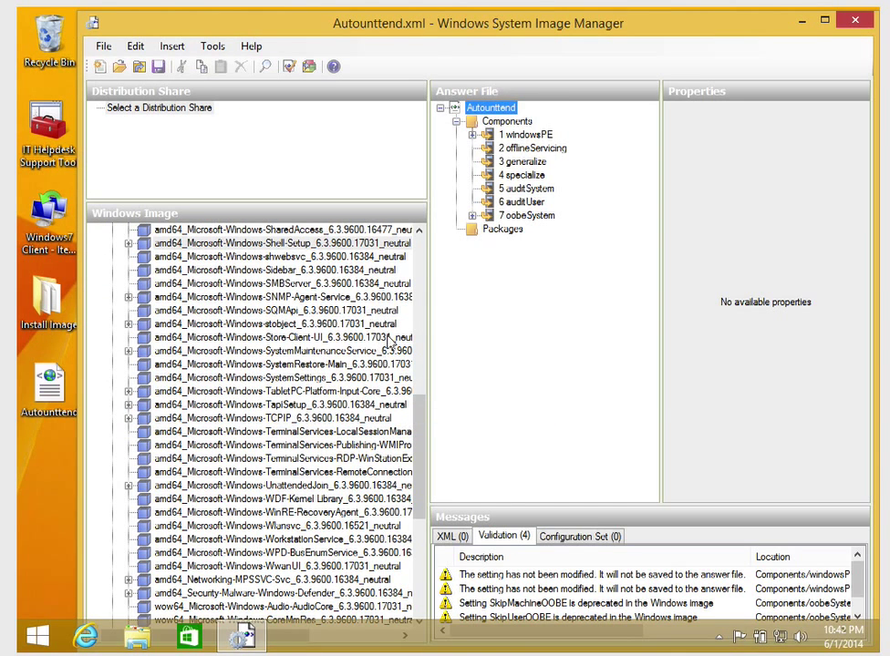
click(551, 540)
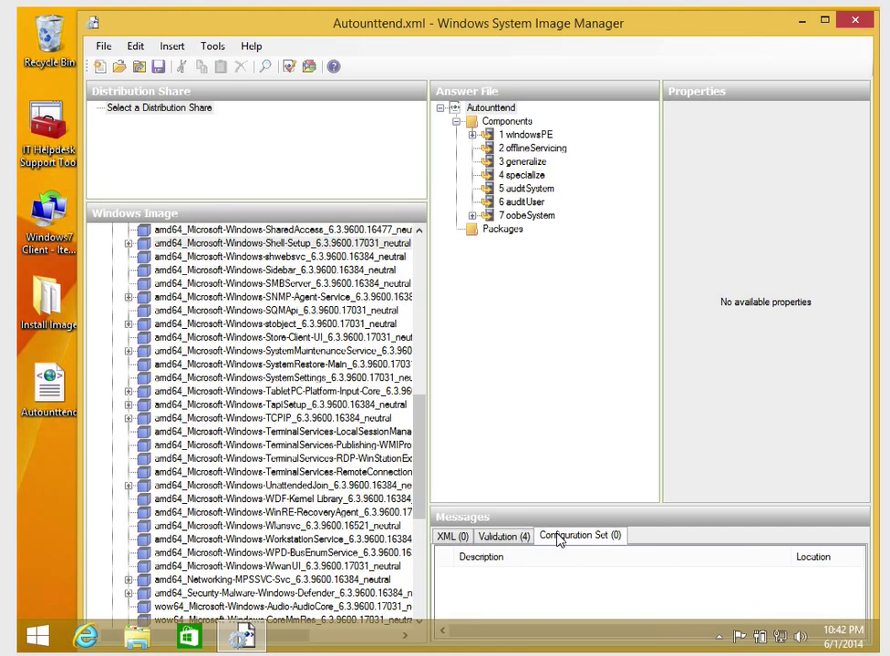
click(504, 537)
click(465, 538)
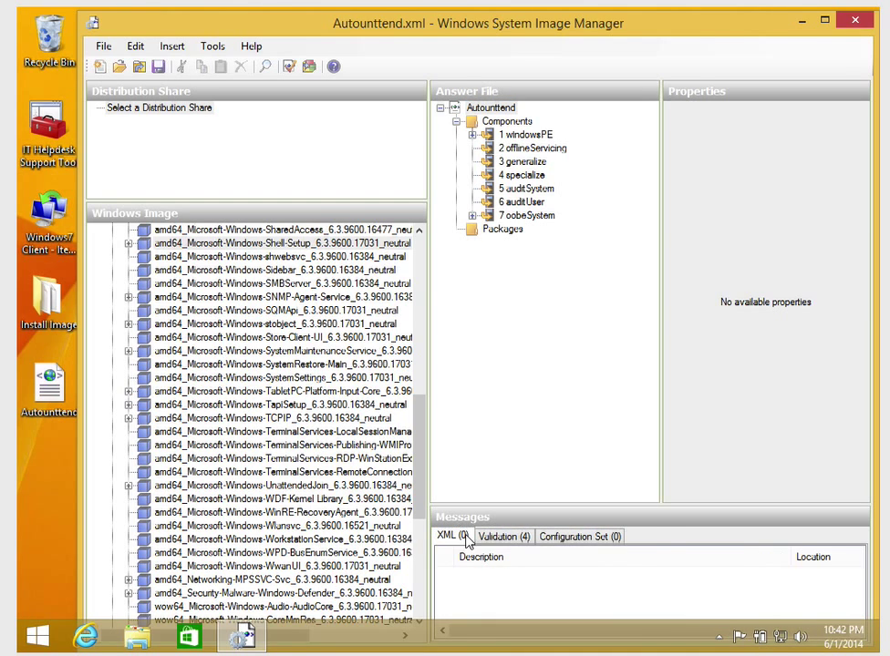
- Check the saved oobeSystem LocalAccounts setting, then close Windows System Image Manager
click(532, 216)
click(472, 216)
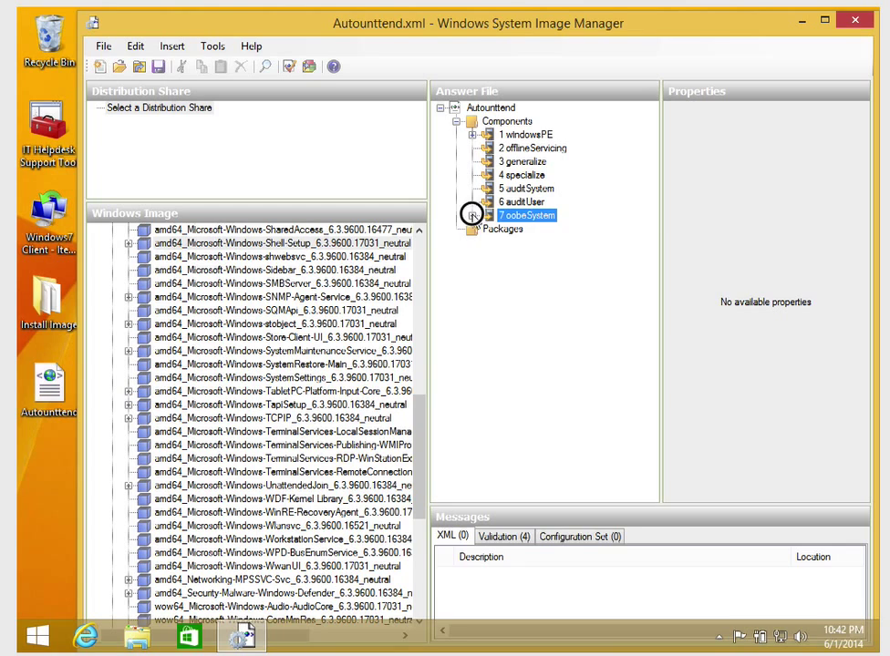
click(512, 238)
click(575, 269)
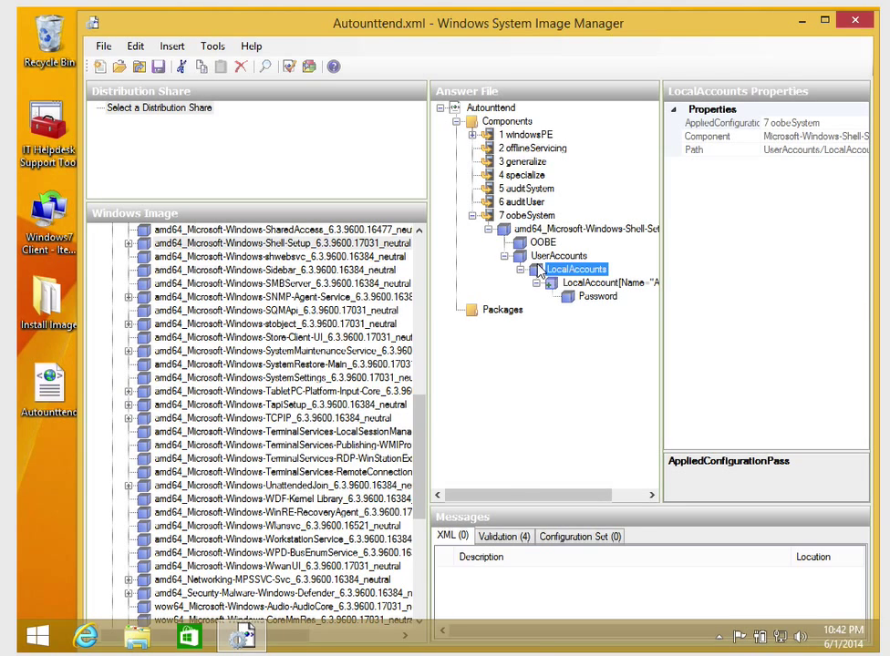
click(507, 538)
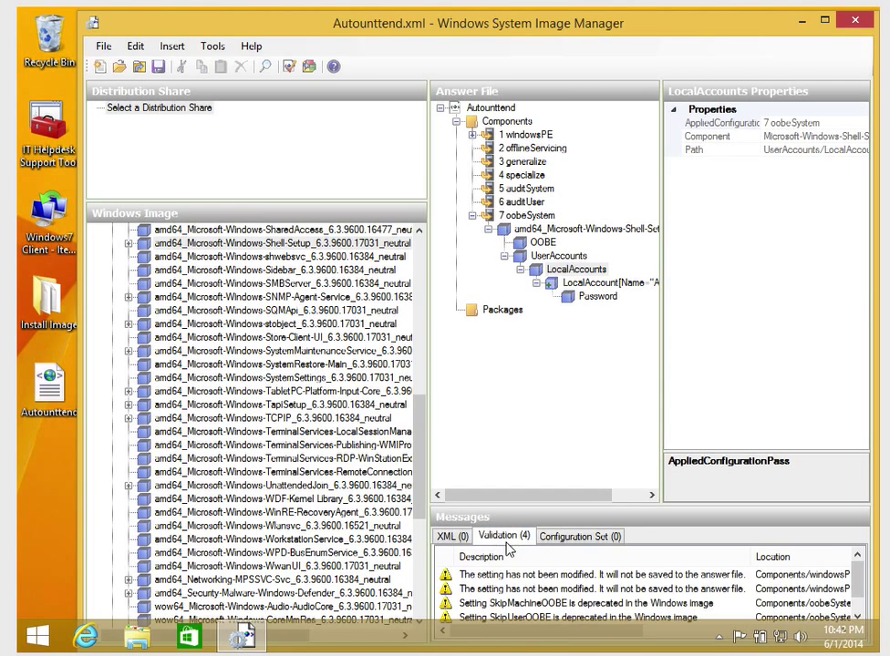
click(567, 536)
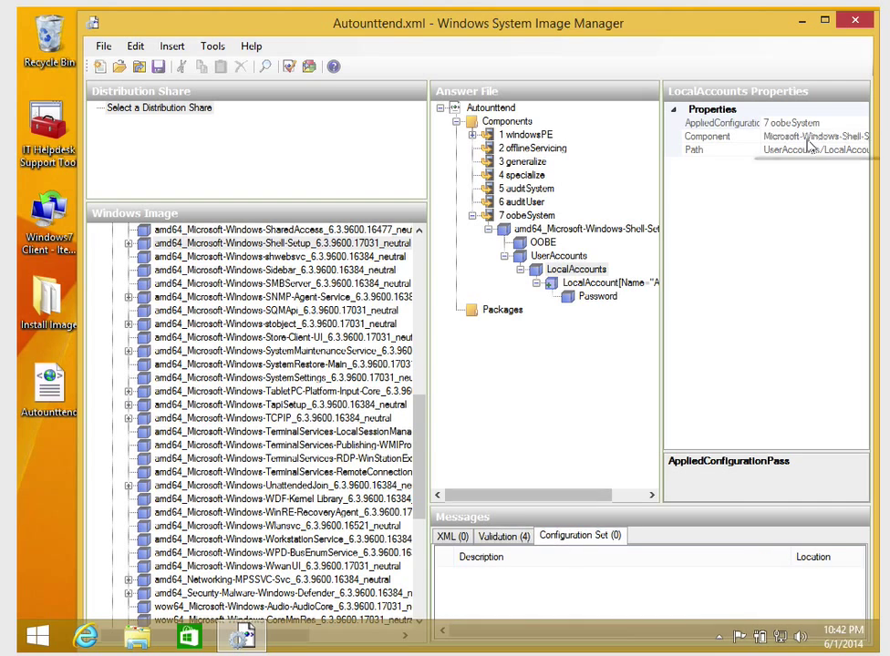
click(855, 20)
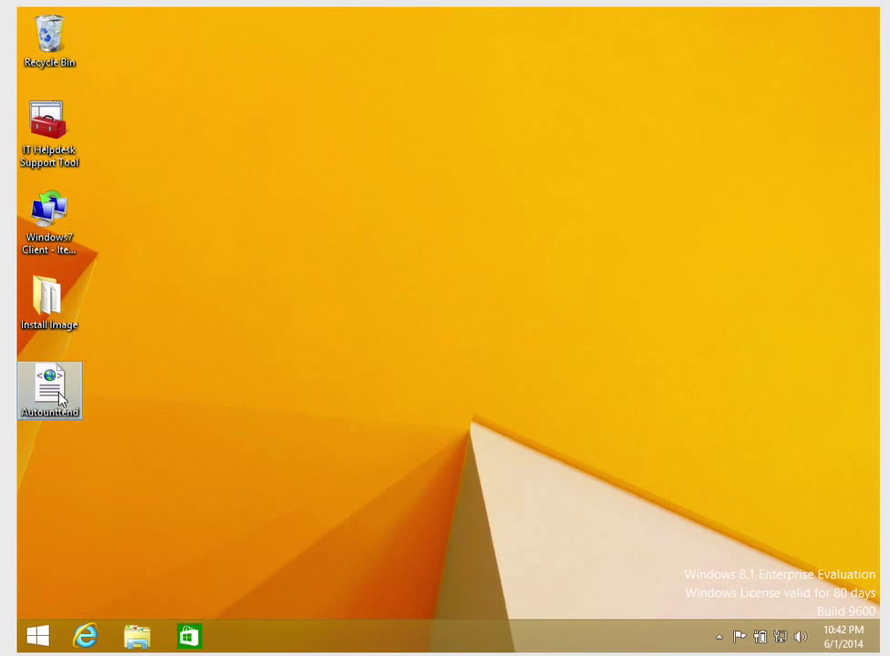
- Open the Autounttend file from the desktop with Internet Explorer
right_click(58, 393)
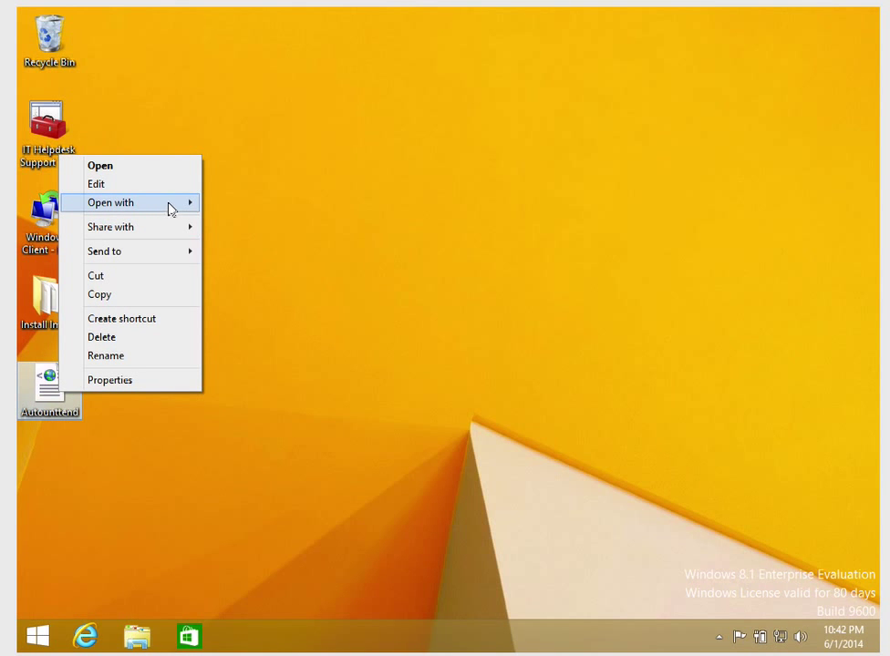
mouse_move(170, 206)
click(232, 208)
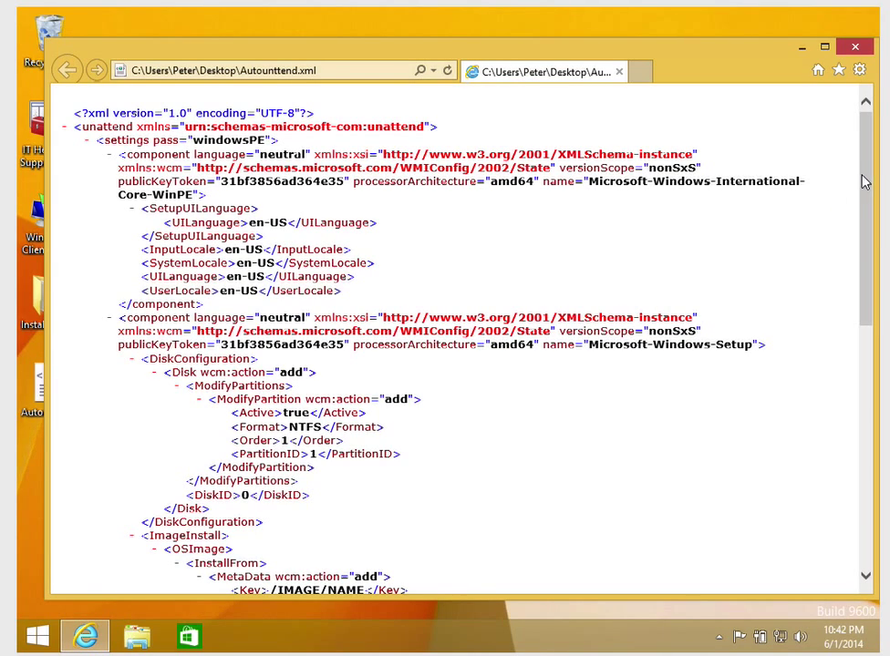
drag(860, 179, 850, 426)
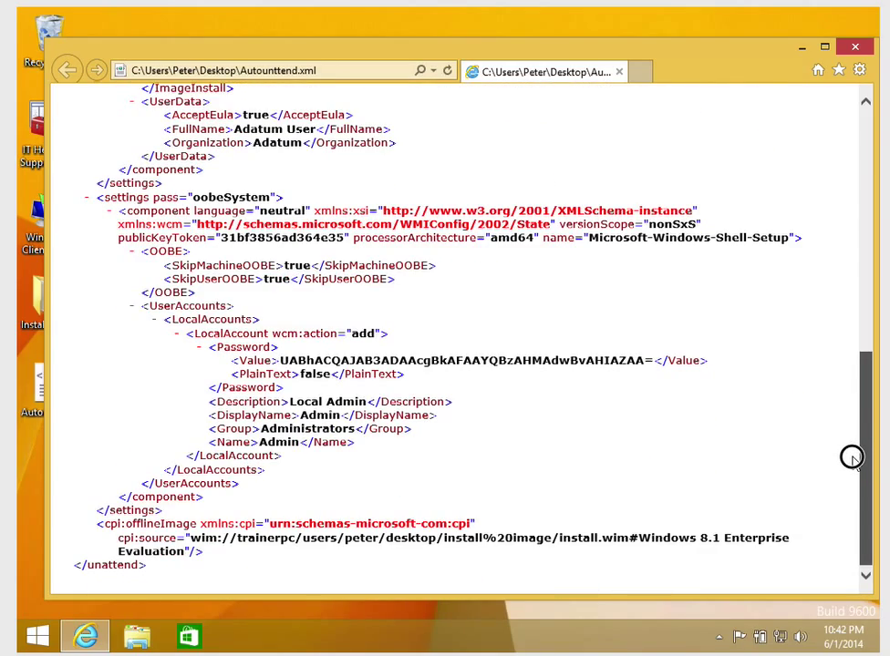
drag(851, 456, 867, 143)
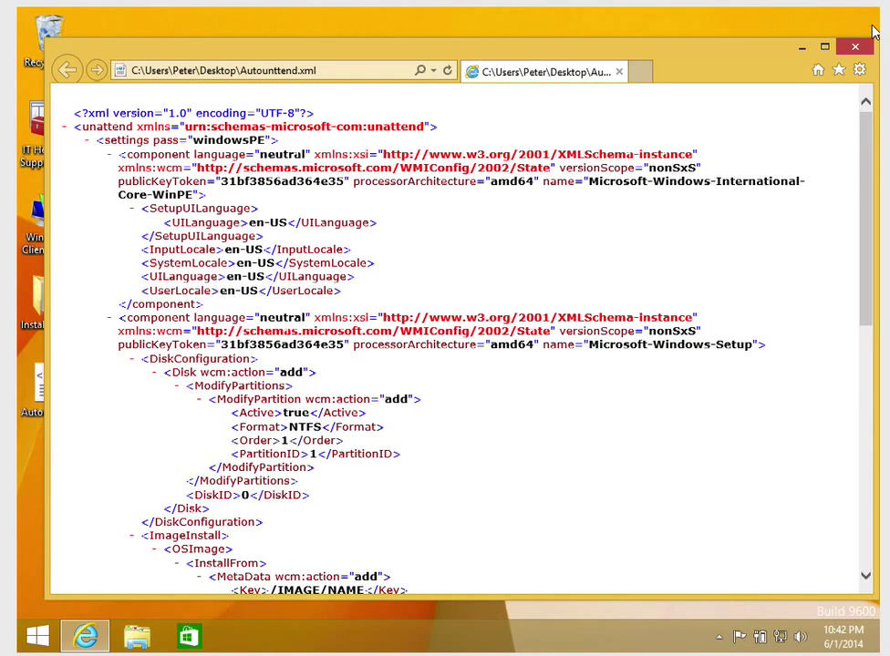